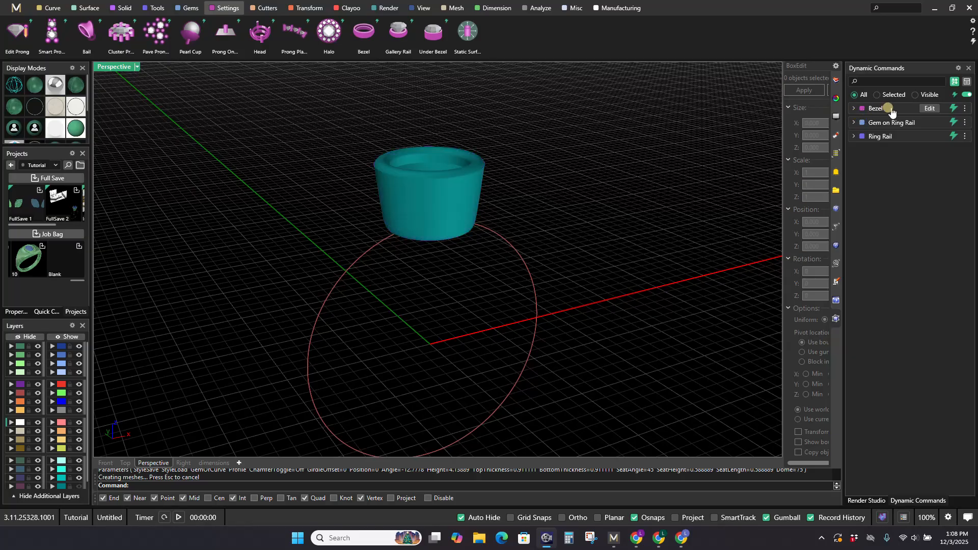
Step: Edit the bezel in the front view, enabling its chamfer and lowering the seat height to about 0.38 mm
scroll(474, 199, up, 4)
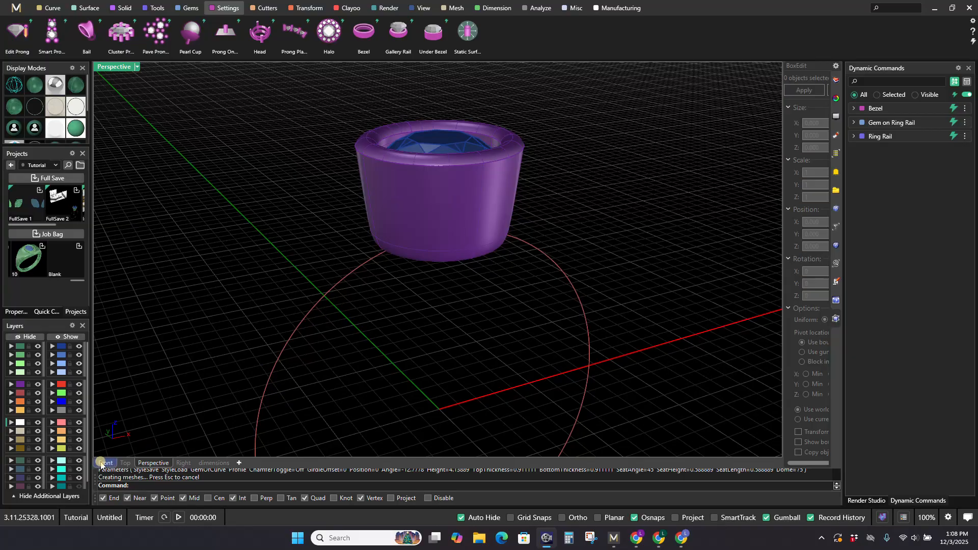
click(103, 462)
scroll(372, 296, down, 1)
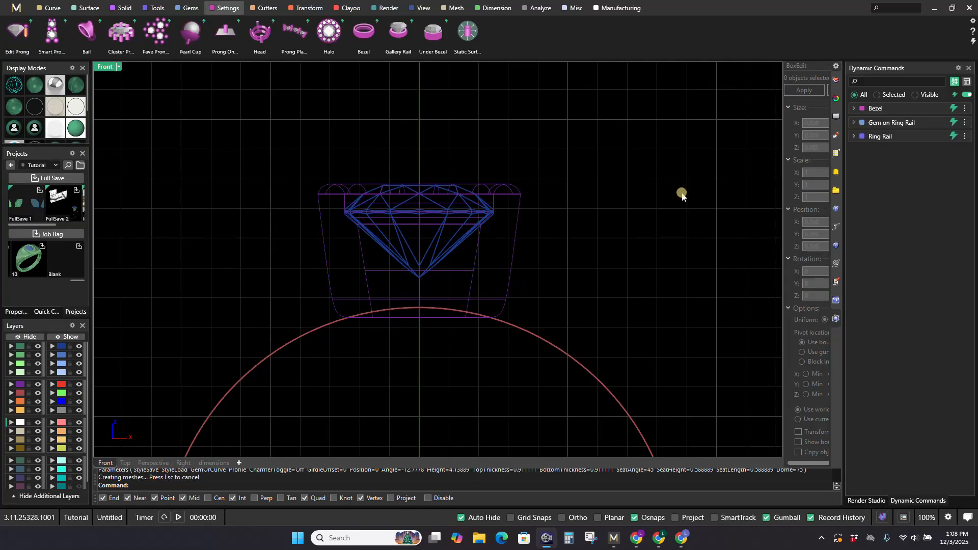
click(931, 110)
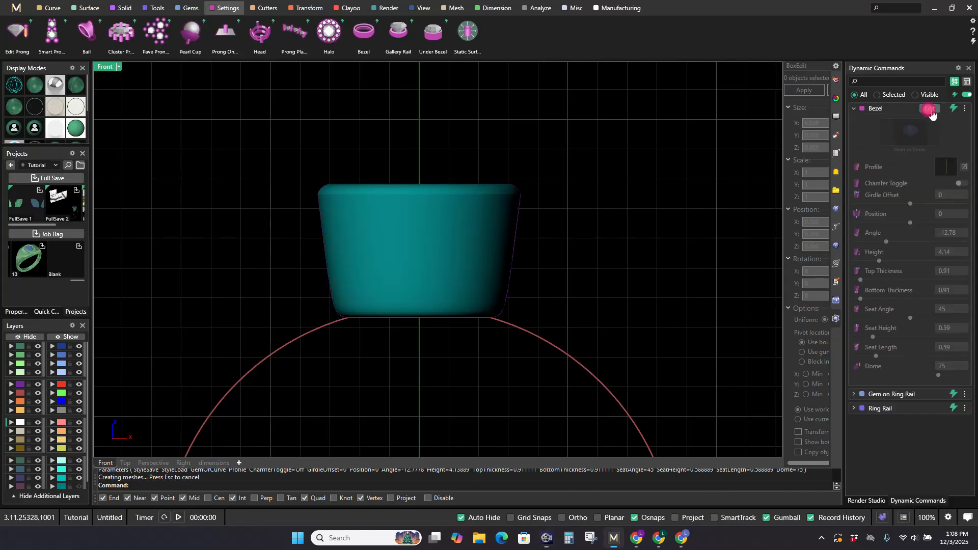
scroll(500, 214, up, 1)
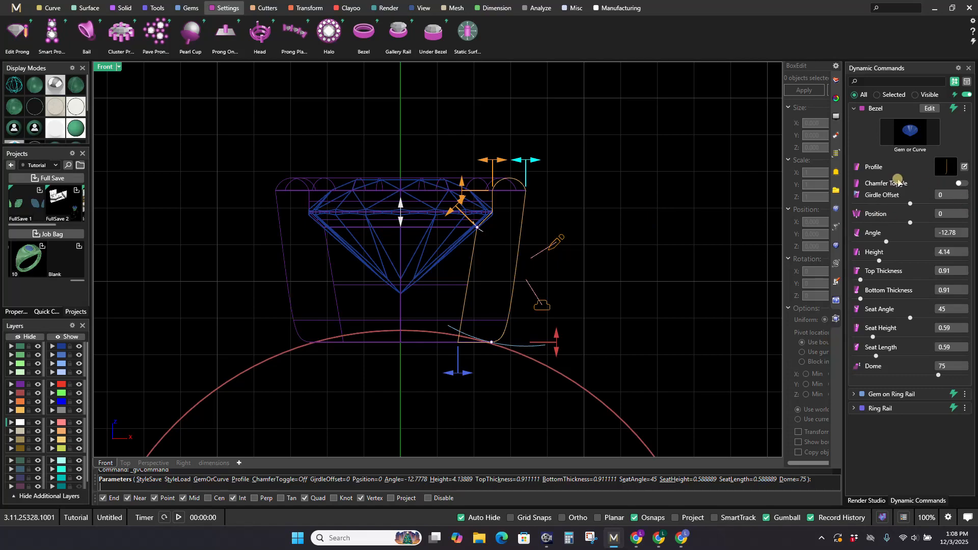
click(962, 183)
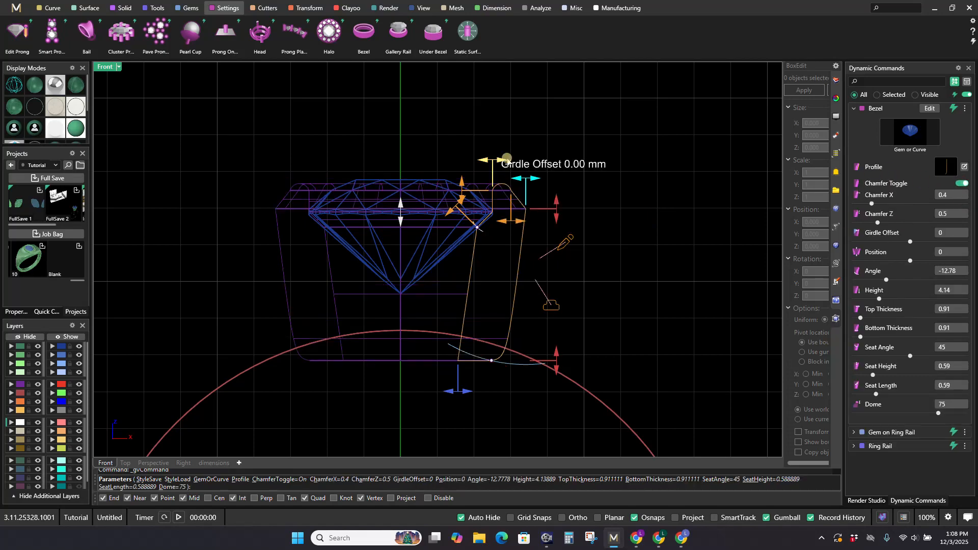
drag(461, 183, 460, 191)
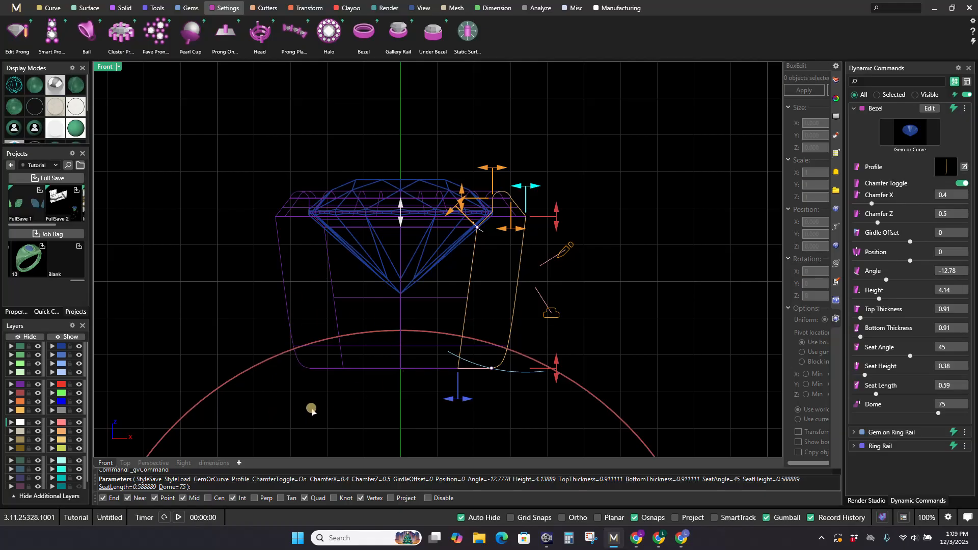
right_drag(311, 406, 321, 368)
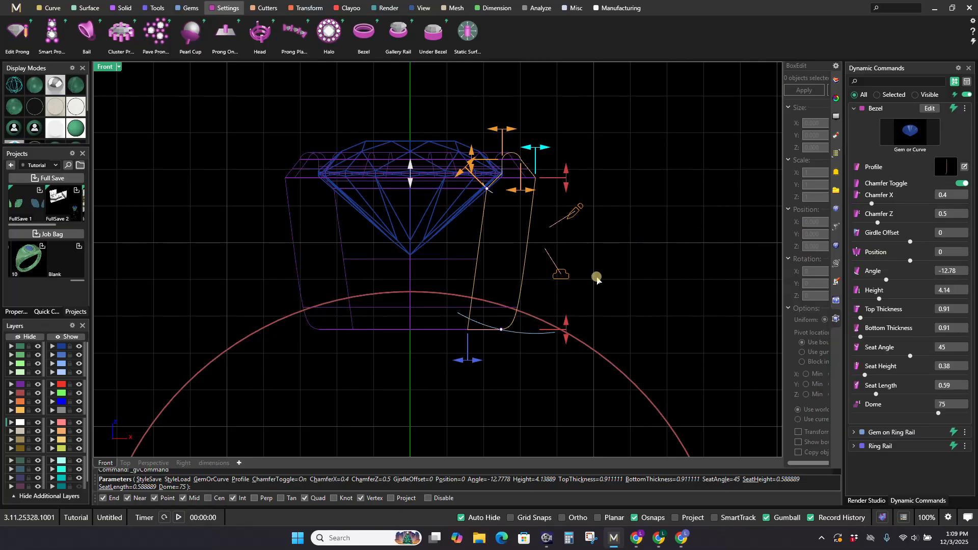
Step: Disable the bezel's chamfer and enlarge it to a seat height of about 1.06 mm and a height of about 5.3 mm
click(961, 184)
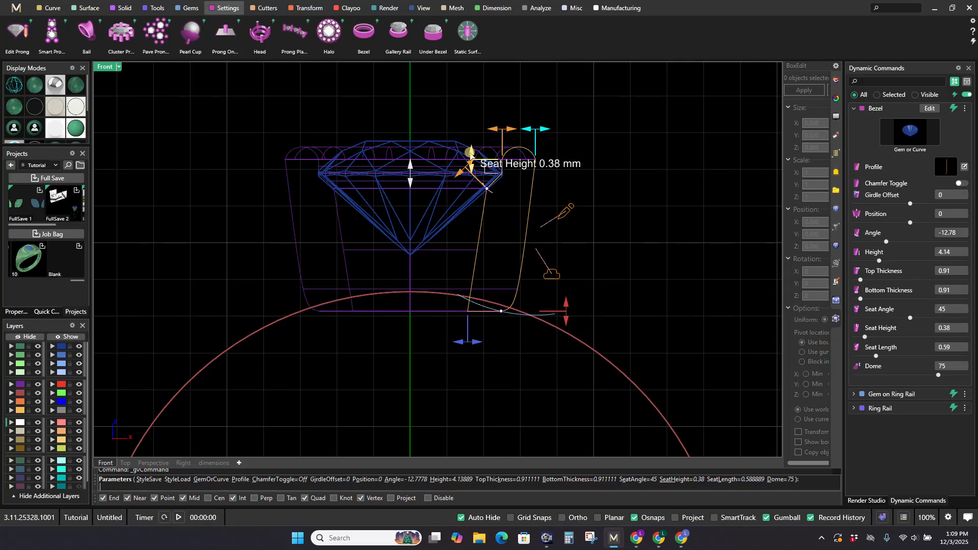
mouse_move(474, 151)
mouse_down()
mouse_move(470, 127)
mouse_move(469, 151)
mouse_move(469, 136)
mouse_up()
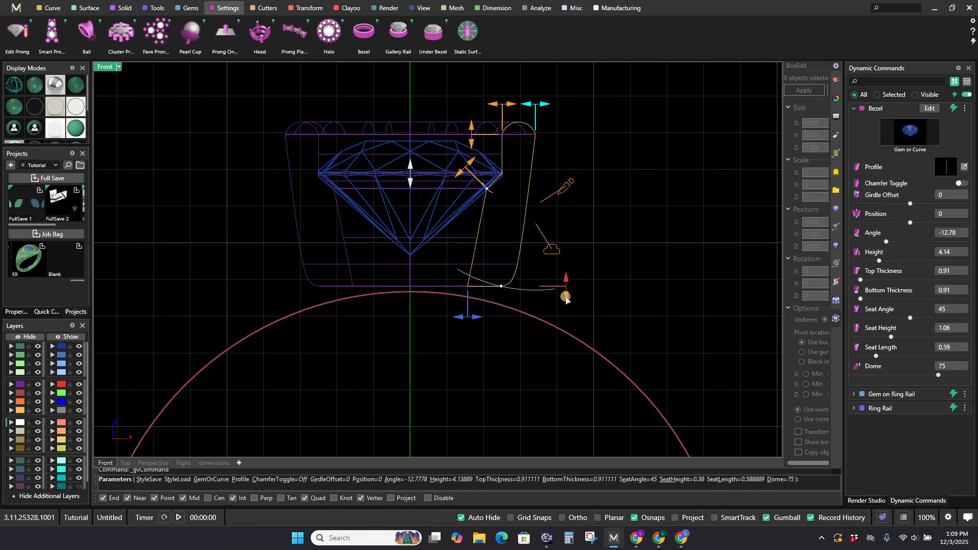
drag(566, 298, 557, 334)
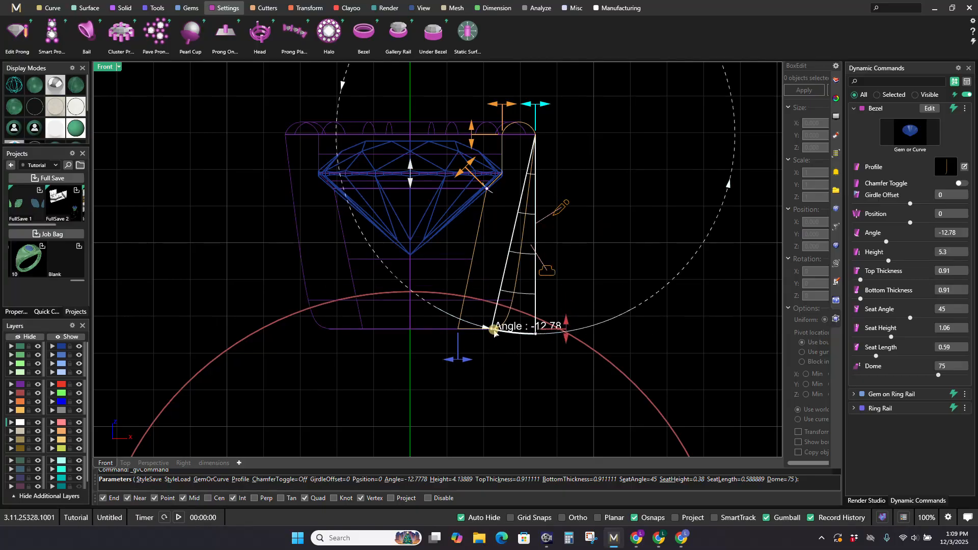
Step: Taper the bezel to an angle of about -15.3 and lower its seat height to about 0.84 mm
drag(494, 331, 517, 334)
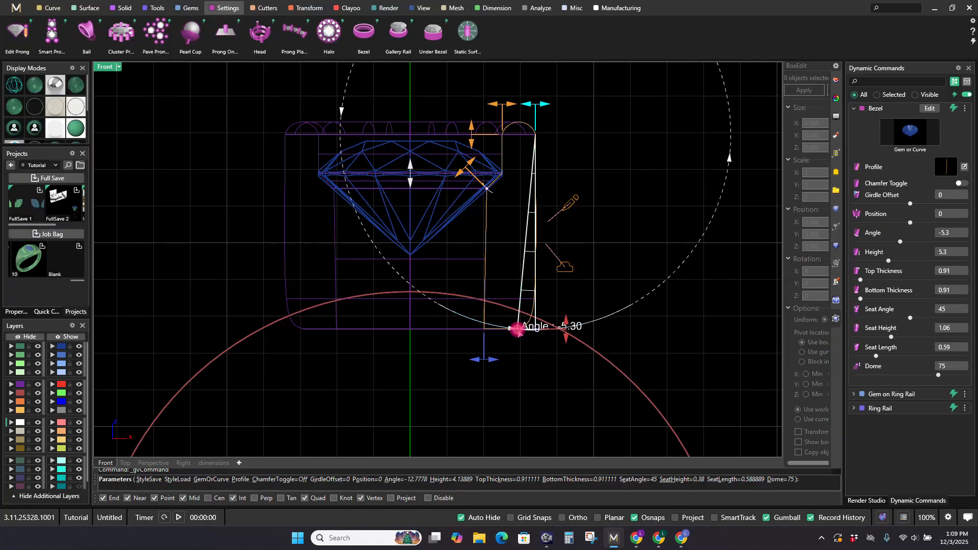
drag(517, 330, 483, 326)
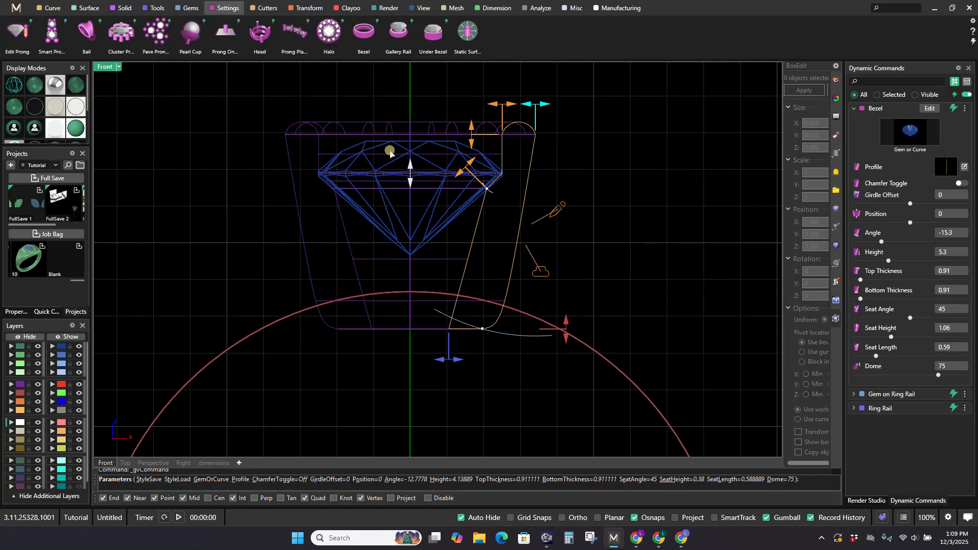
right_drag(390, 153, 391, 206)
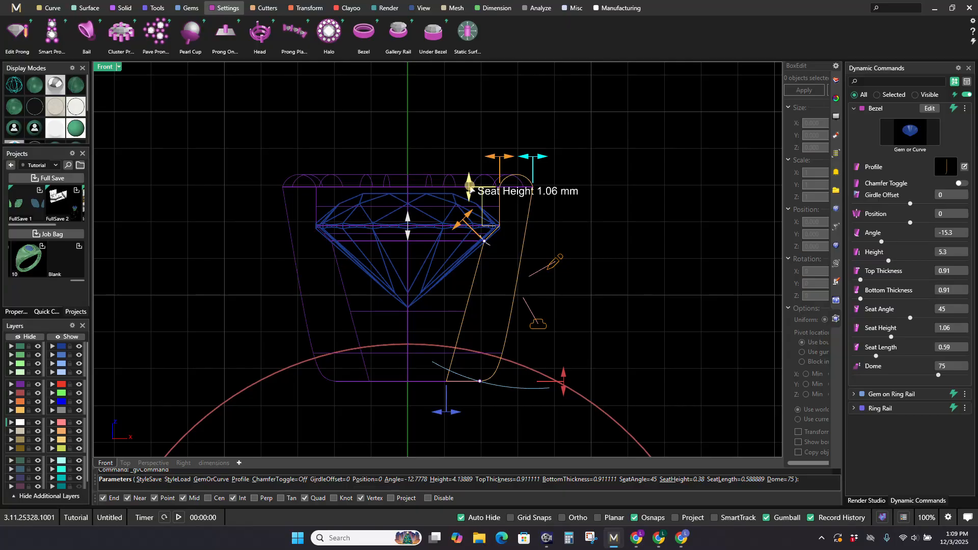
drag(469, 186, 469, 195)
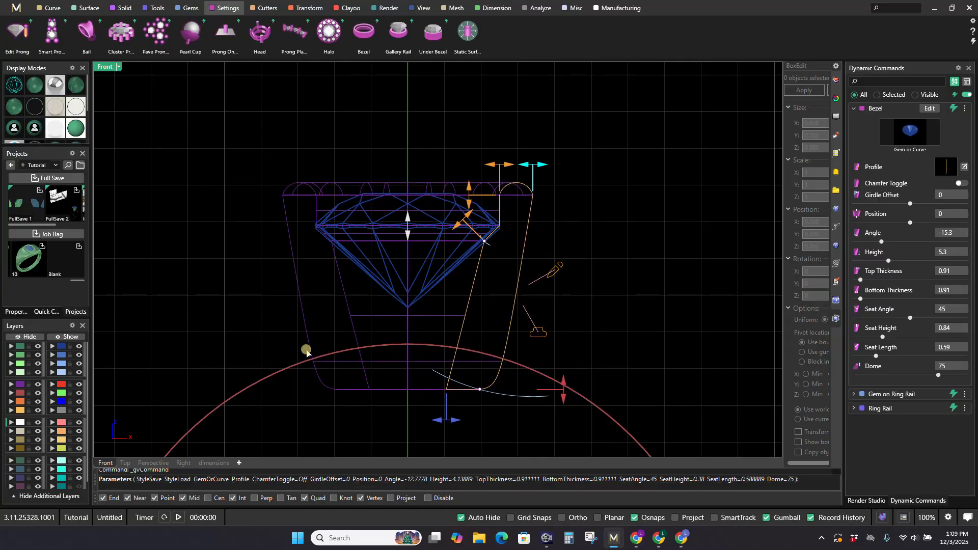
scroll(323, 355, down, 3)
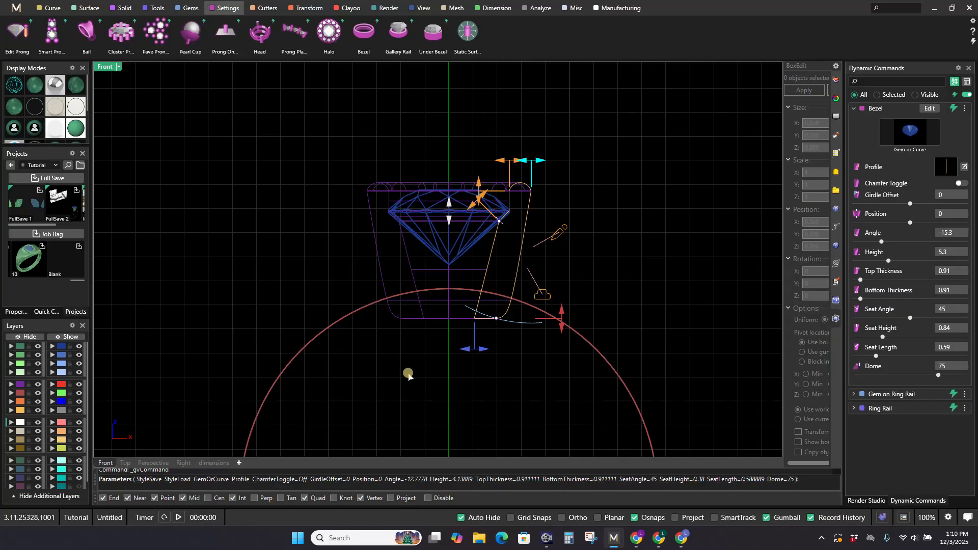
scroll(405, 368, down, 2)
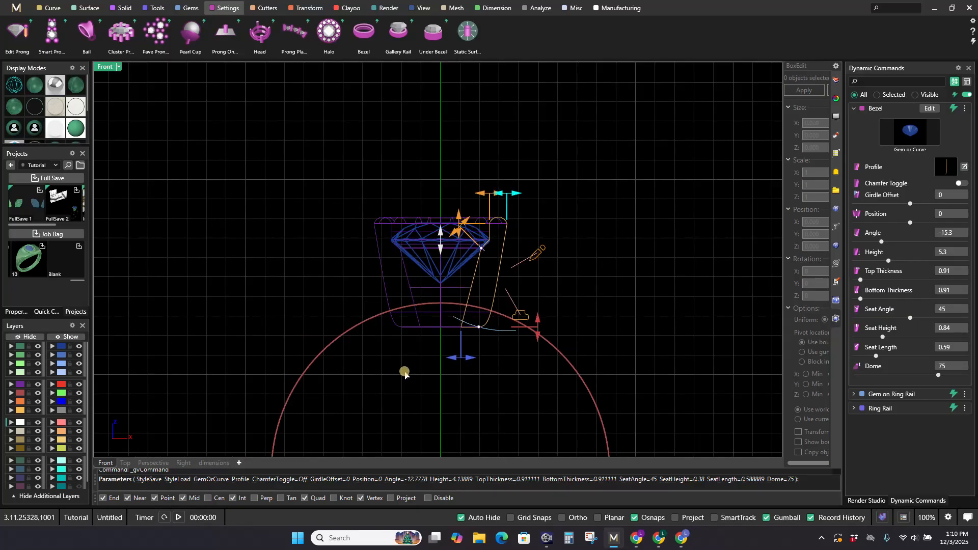
key(Return)
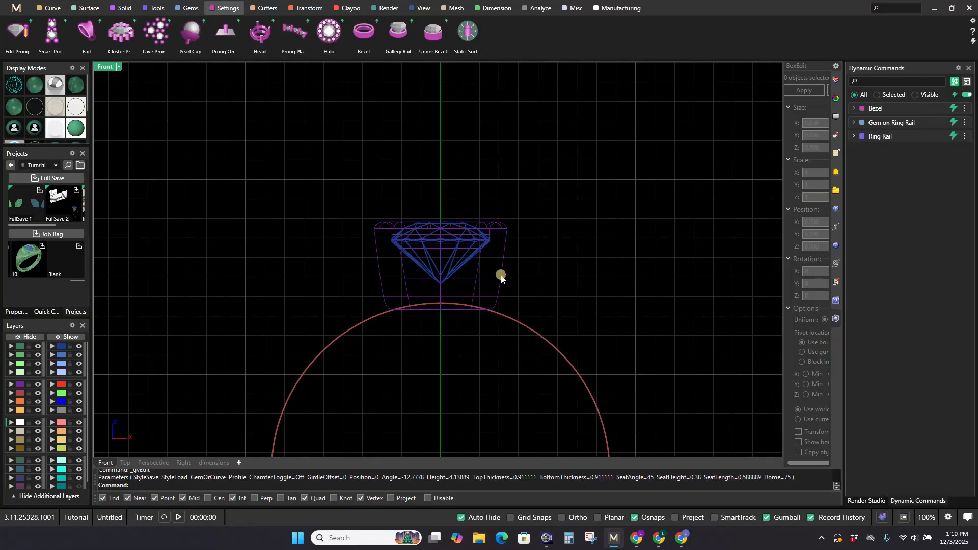
Step: Delete the bezel around the gem and switch to the perspective view
click(501, 277)
key(Delete)
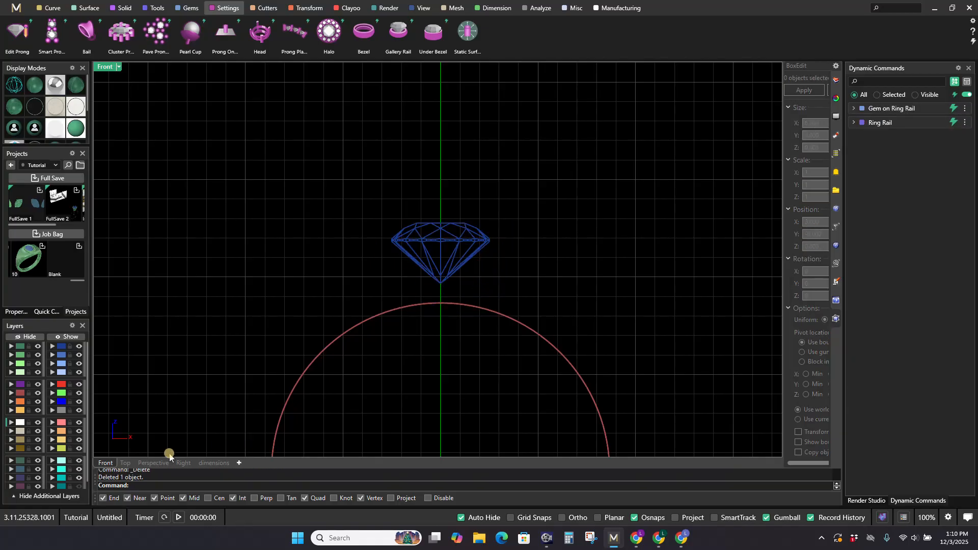
click(153, 462)
right_drag(519, 267, 541, 236)
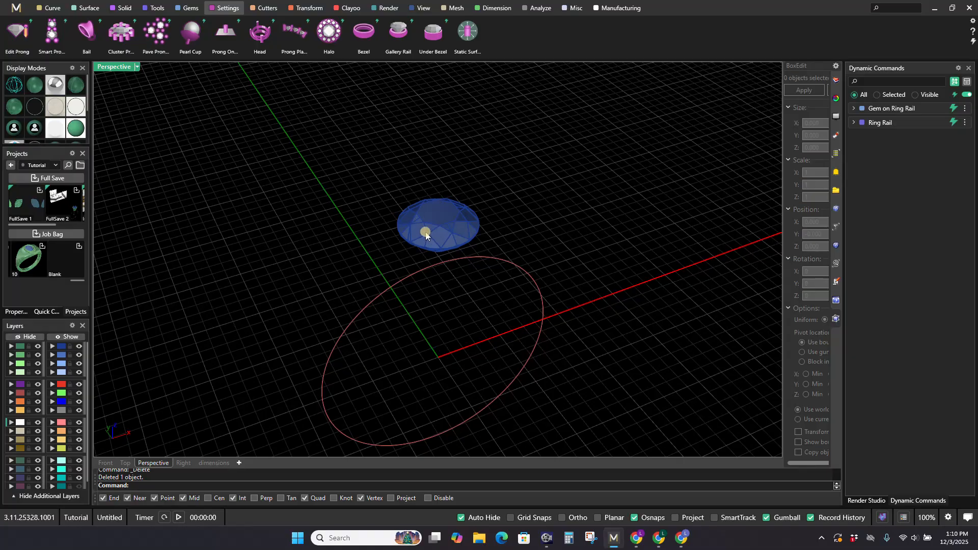
scroll(442, 236, up, 2)
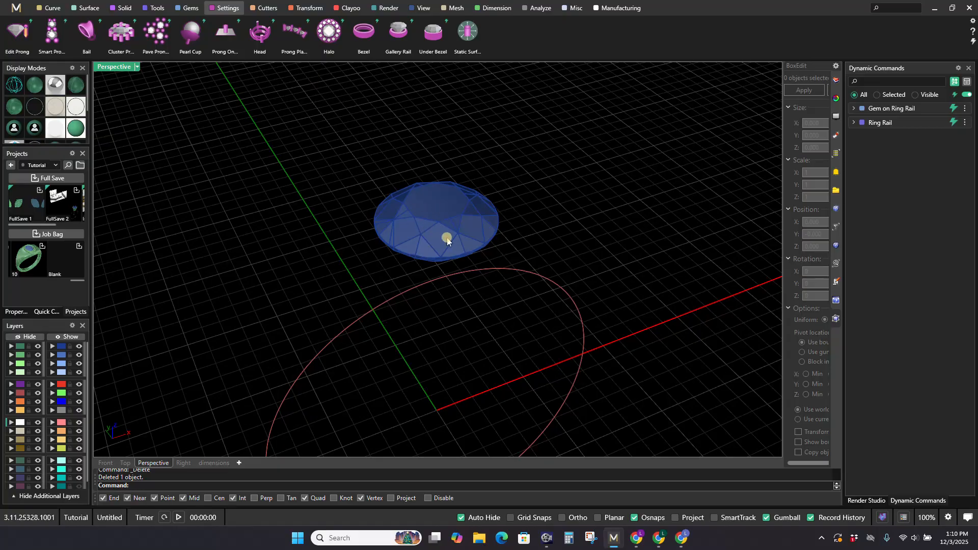
Step: Add a prong head to the gem using the HeadStyleRound3 layout and set its rail count to 0
click(258, 41)
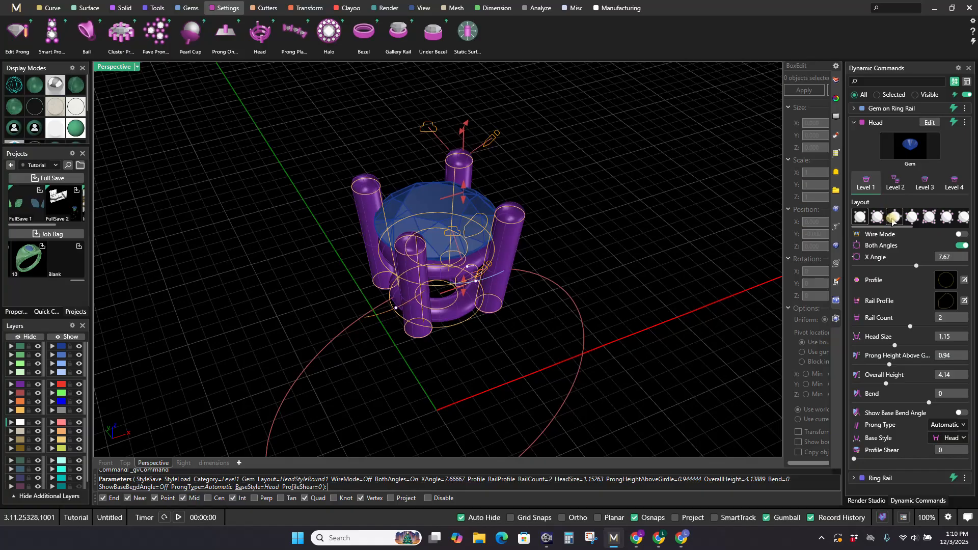
click(895, 218)
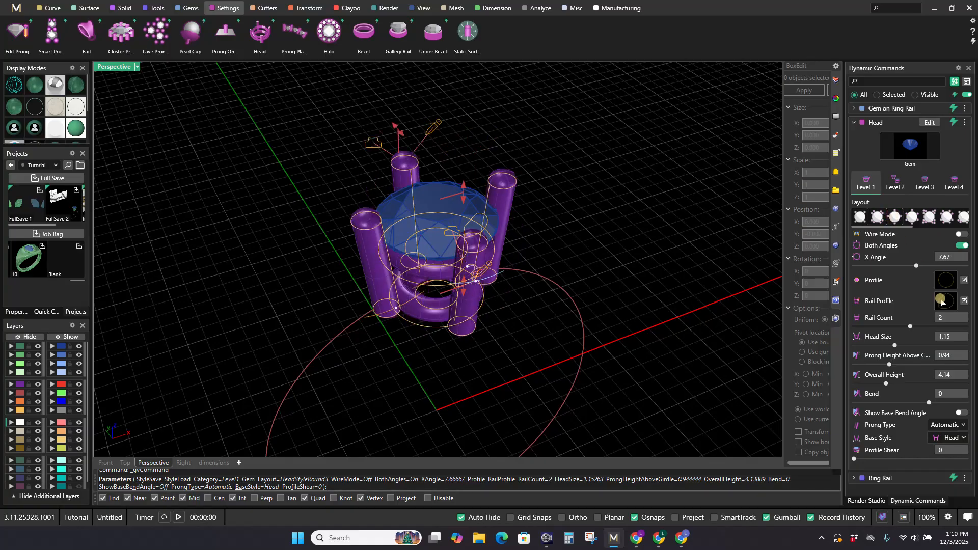
click(947, 317)
text(0)
key(Return)
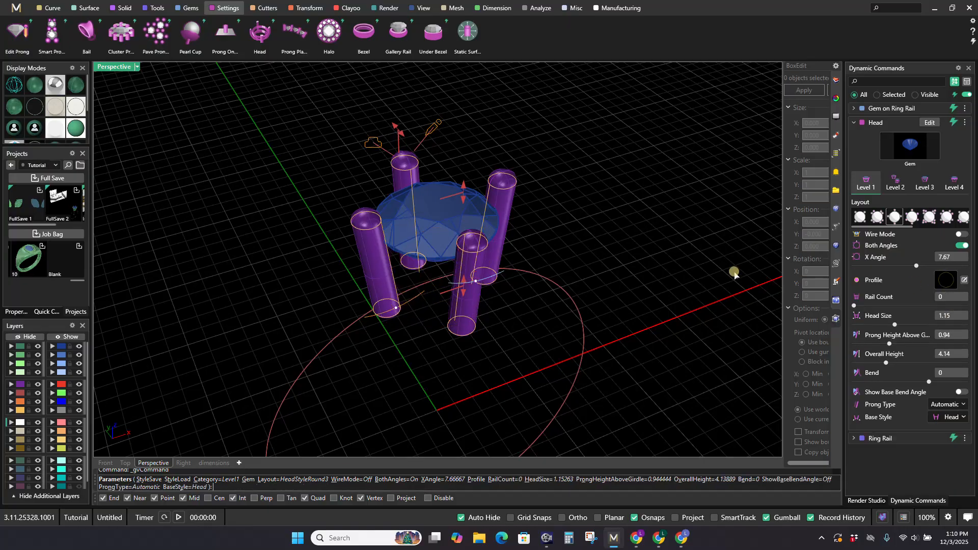
scroll(656, 270, down, 3)
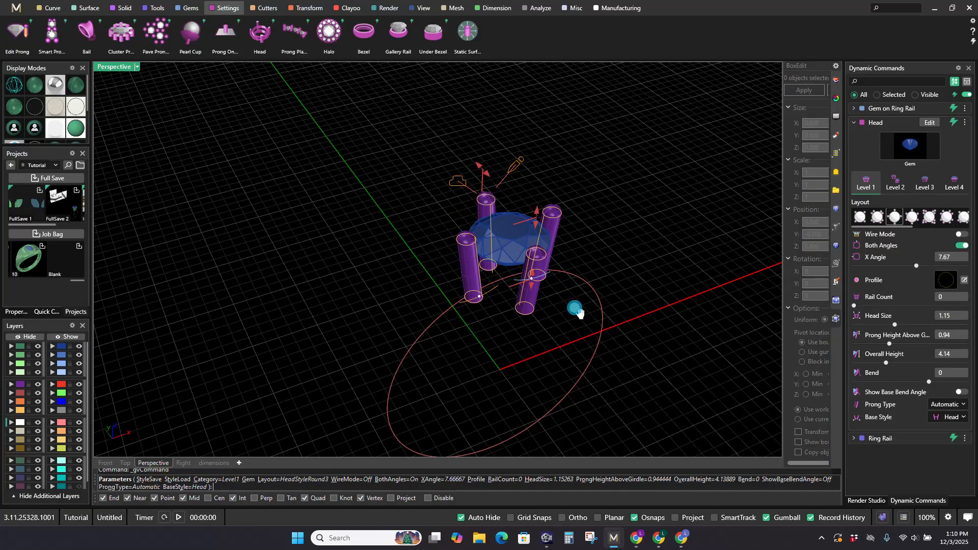
shift+right_drag(576, 308, 545, 343)
scroll(479, 220, up, 3)
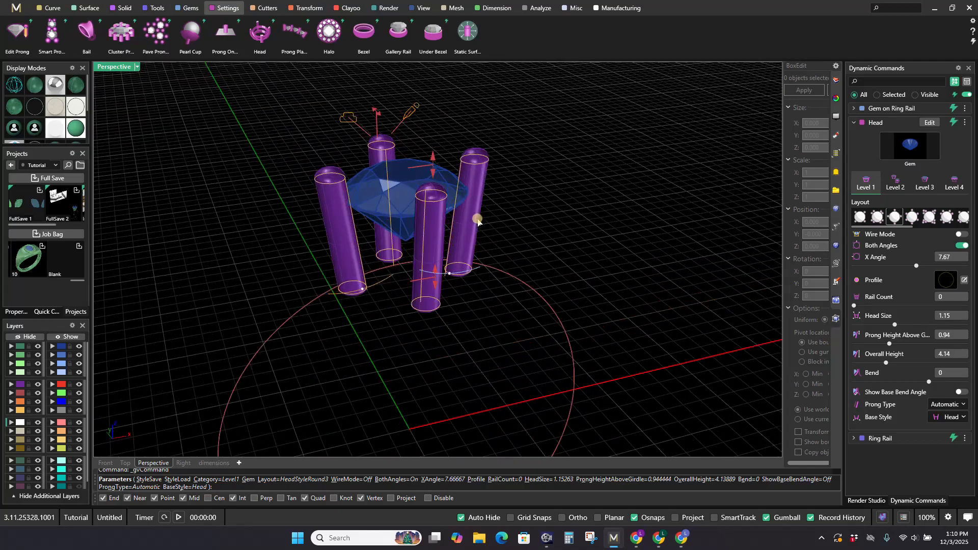
Step: Set both the top prong nudge and the base prong nudge of the head to 0.5
click(895, 183)
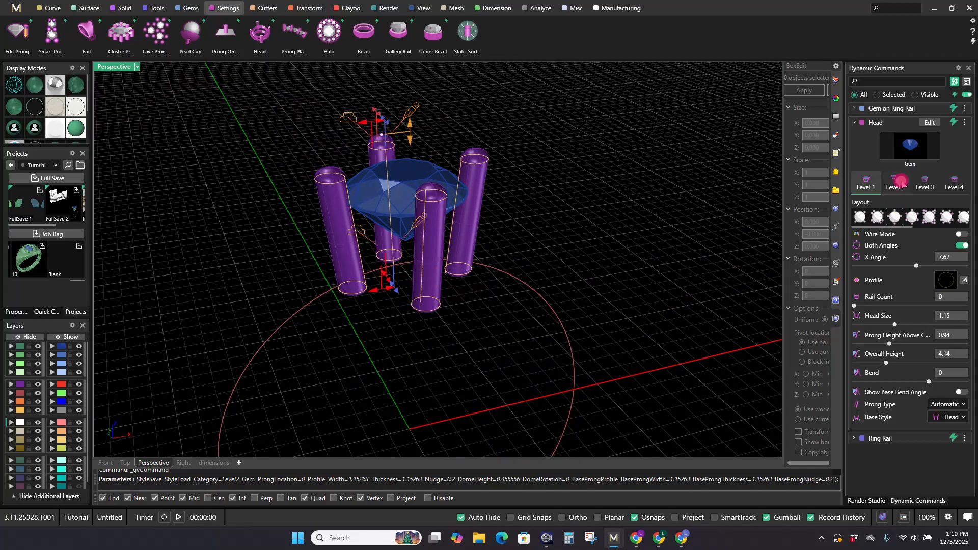
click(944, 308)
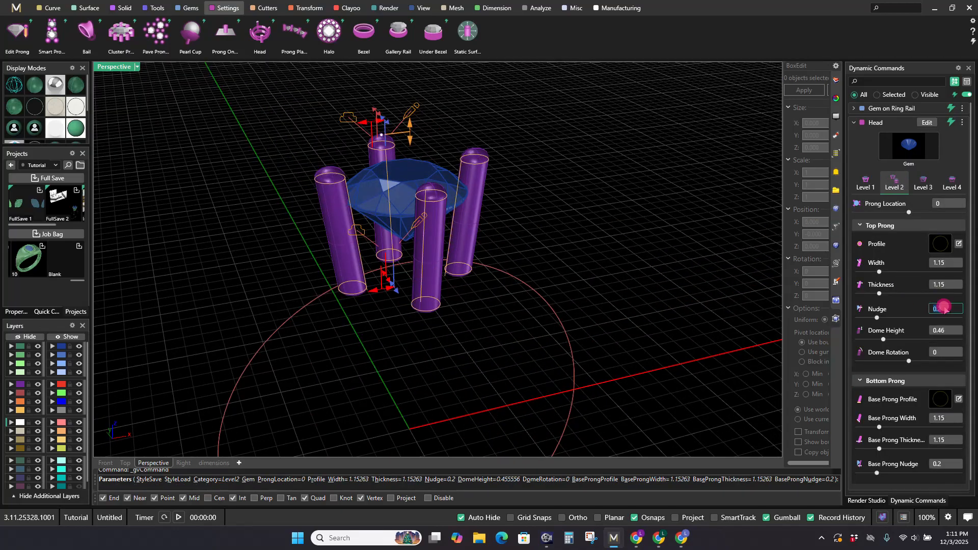
text(.5)
key(Tab)
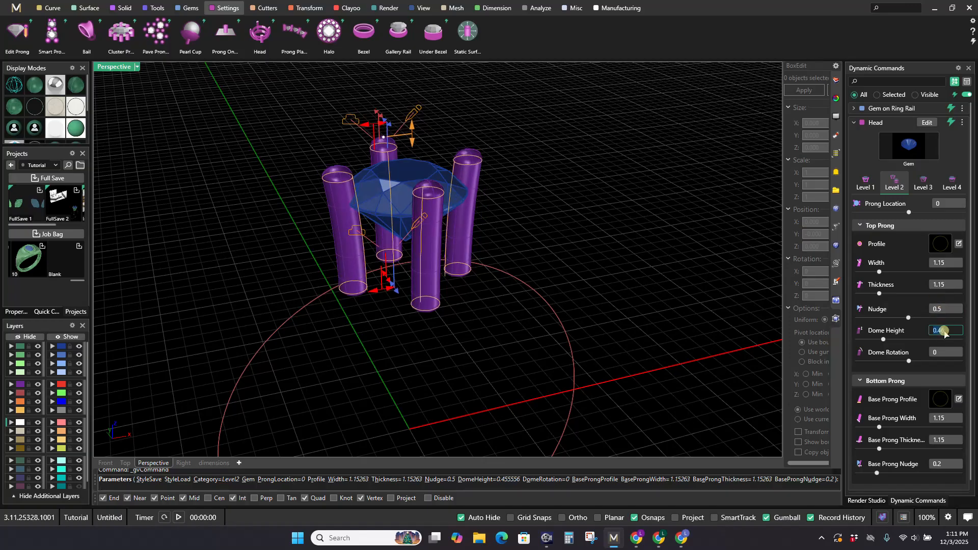
click(943, 463)
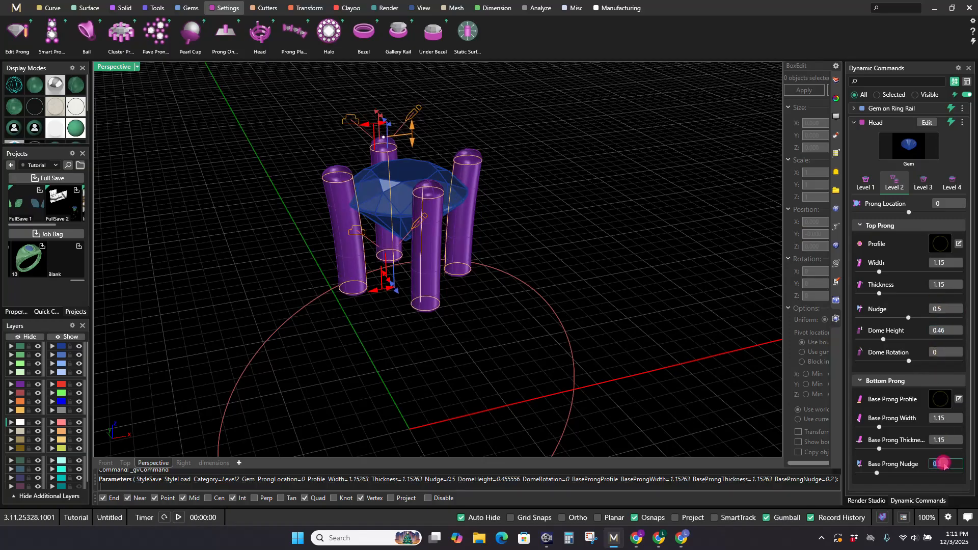
key(Tab)
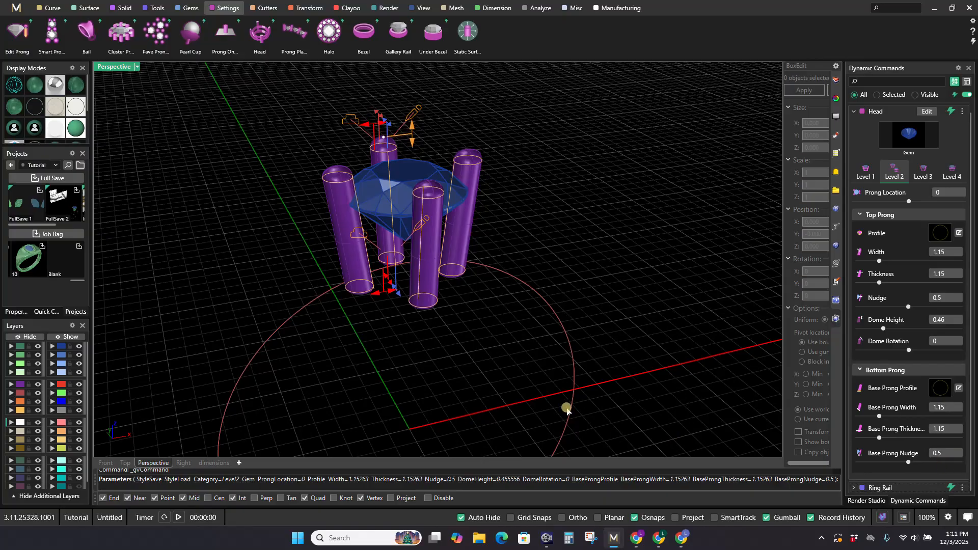
right_drag(558, 396, 570, 348)
scroll(541, 287, down, 7)
scroll(533, 294, up, 3)
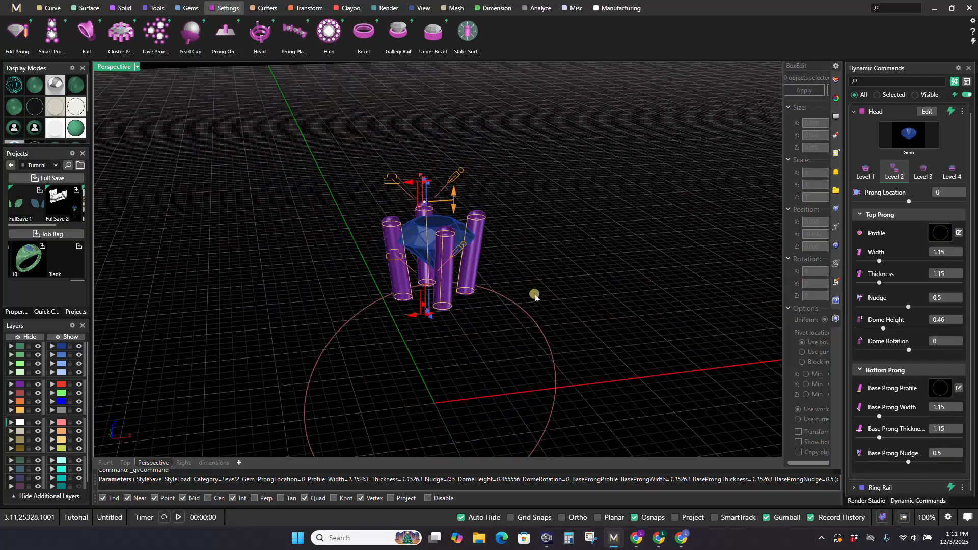
Step: Curve the head's prongs by setting their bend to about -8
click(869, 174)
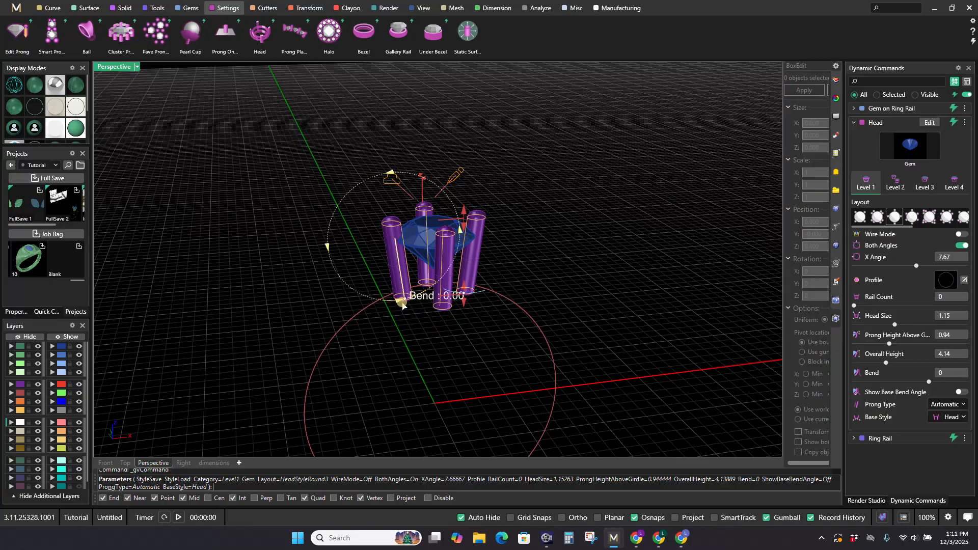
scroll(400, 321, up, 5)
mouse_move(389, 308)
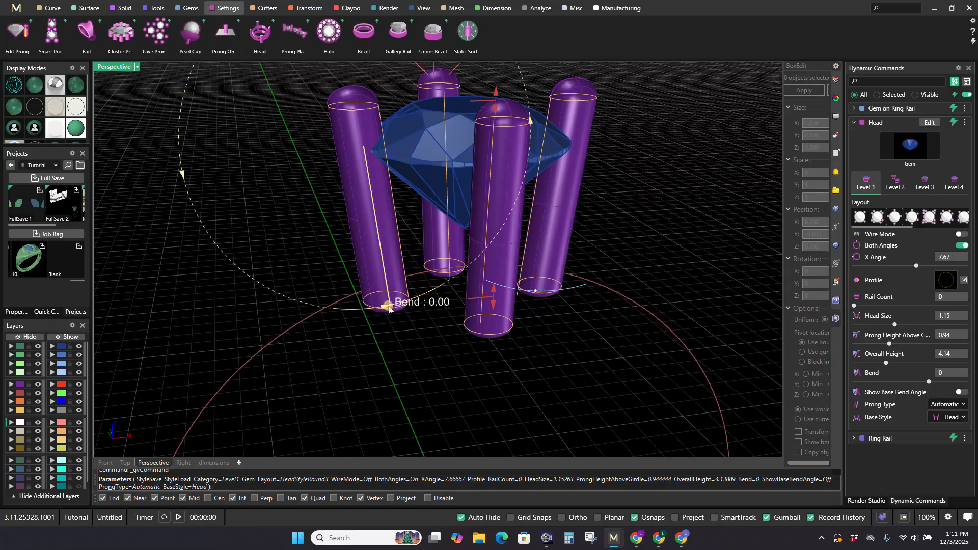
drag(389, 305, 369, 312)
scroll(465, 334, down, 5)
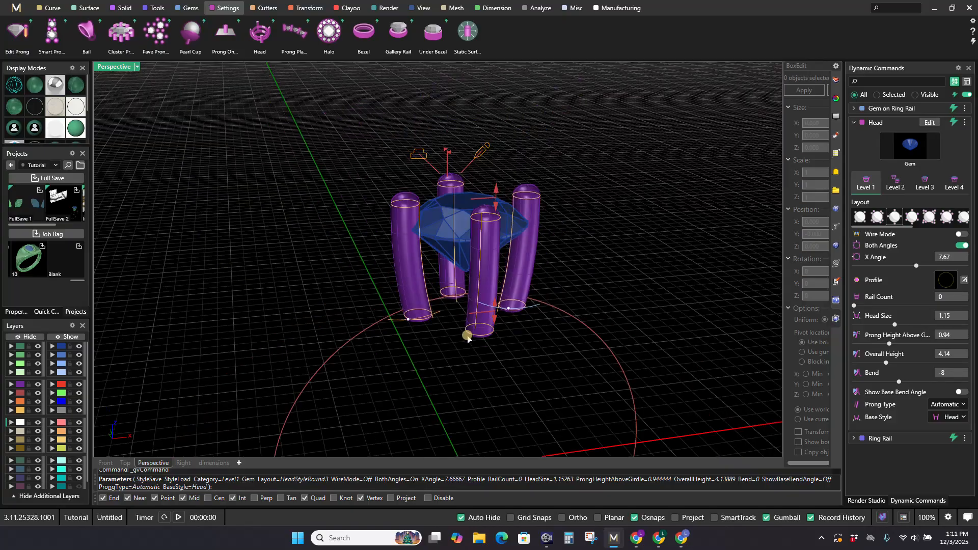
right_drag(465, 334, 497, 312)
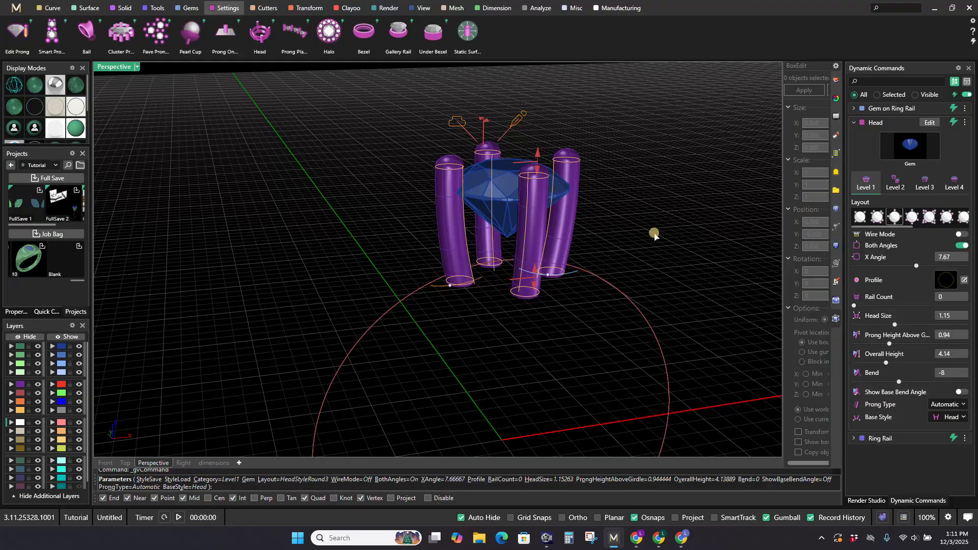
Step: Finish the four-prong head around the gem
right_click(632, 229)
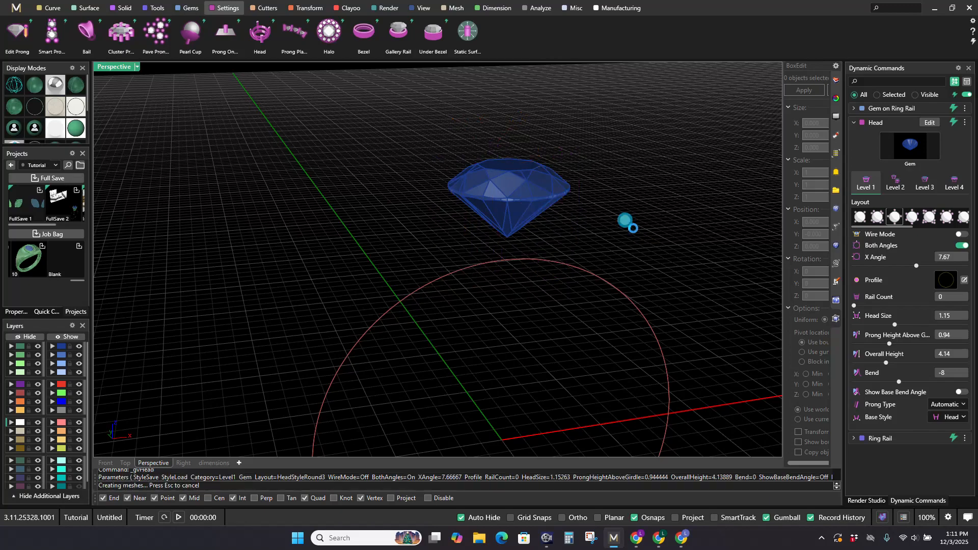
scroll(633, 228, down, 4)
right_drag(632, 229, 513, 229)
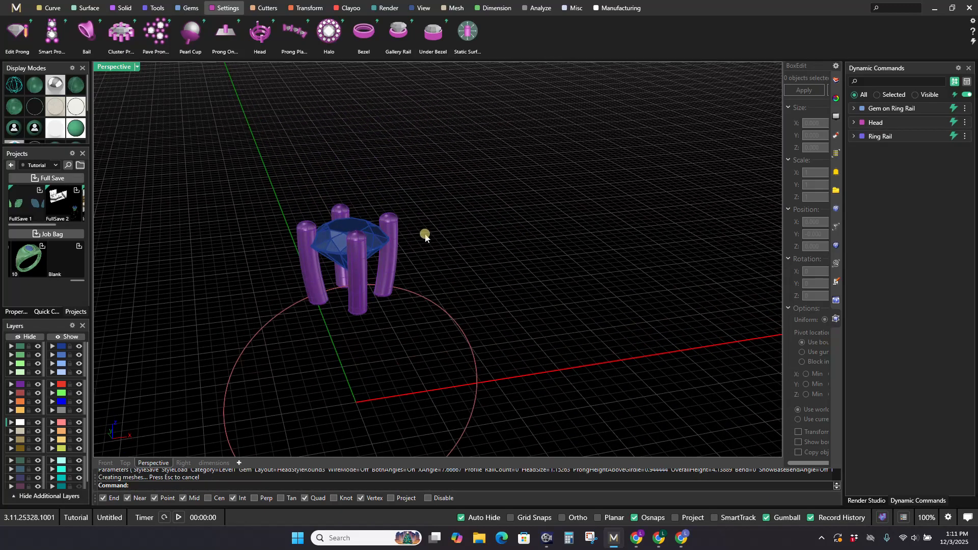
Step: Create a gem offset curve around the gem's girdle with zero girdle spacing and zero Z offset
click(188, 9)
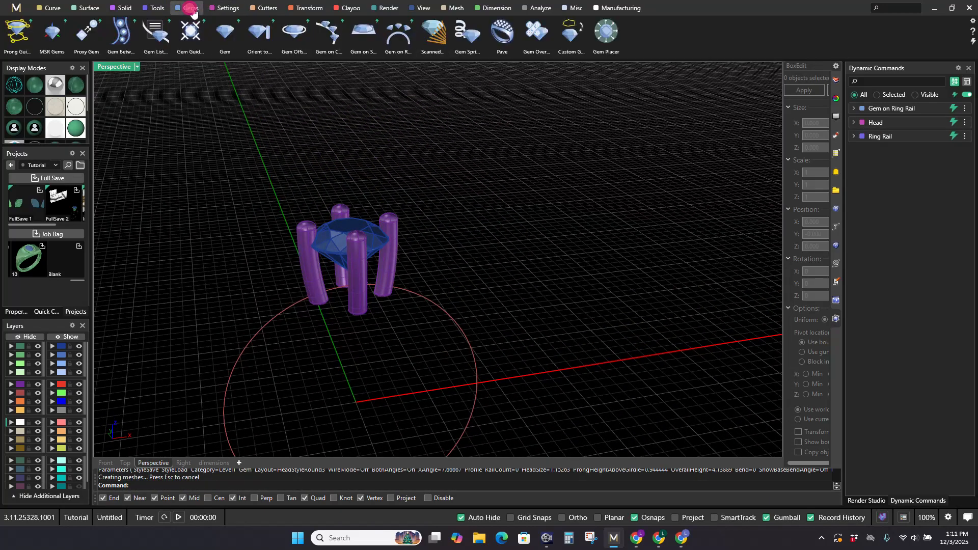
click(308, 43)
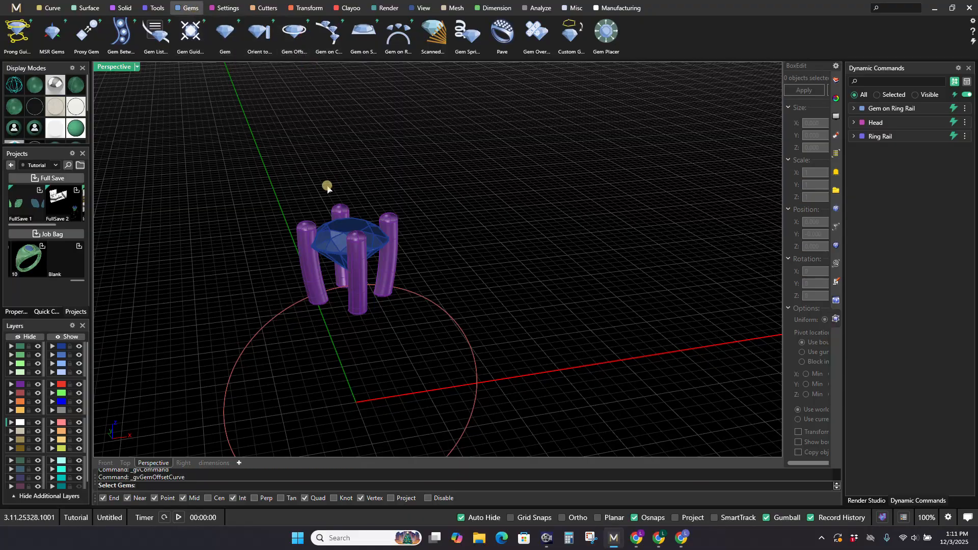
click(333, 223)
right_click(333, 223)
right_click(476, 224)
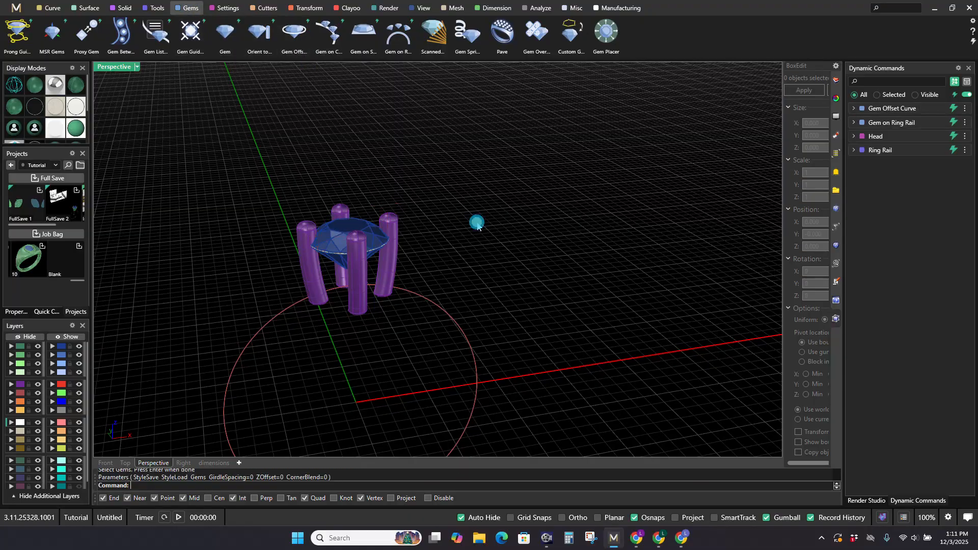
Step: Offset the gem's girdle curve outward by 7.6 mm as a single curve with sharp corners
right_drag(345, 231, 371, 233)
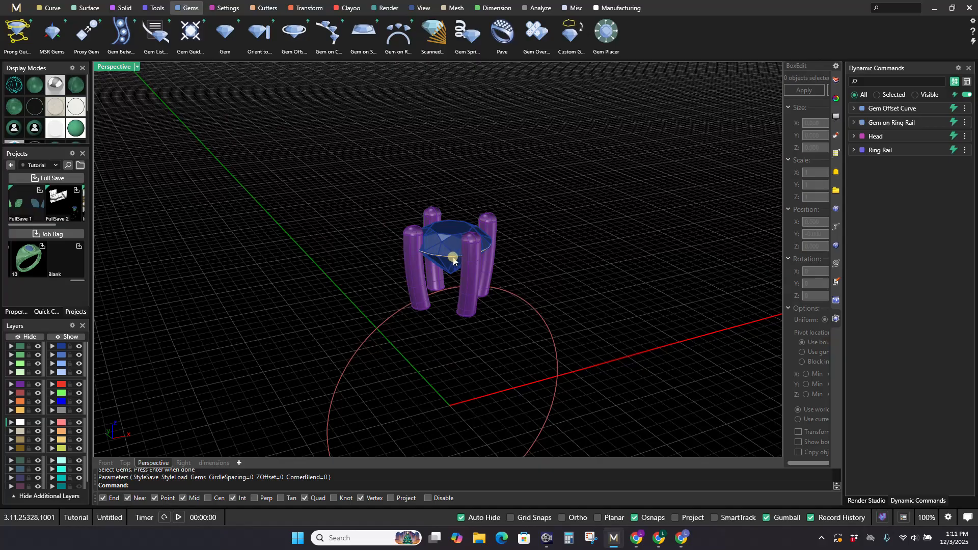
click(47, 8)
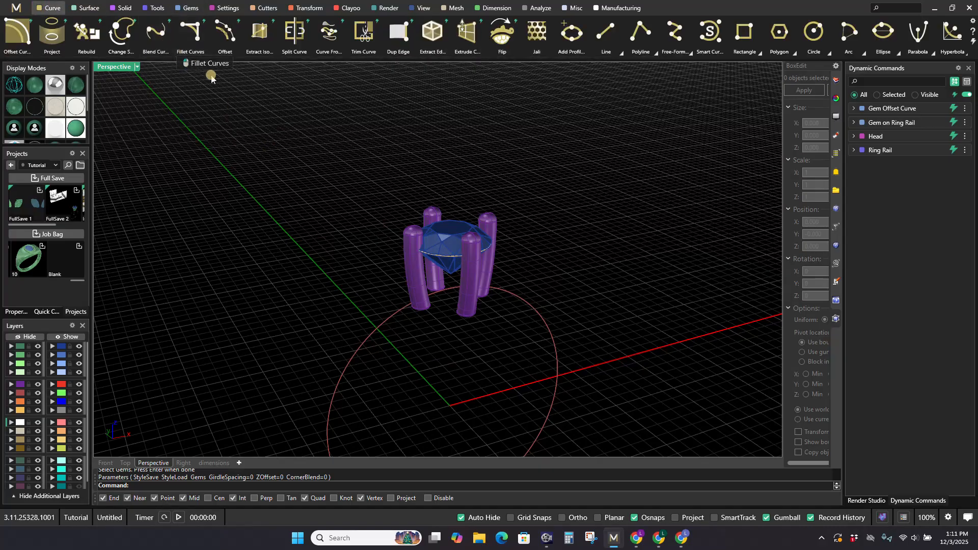
click(225, 35)
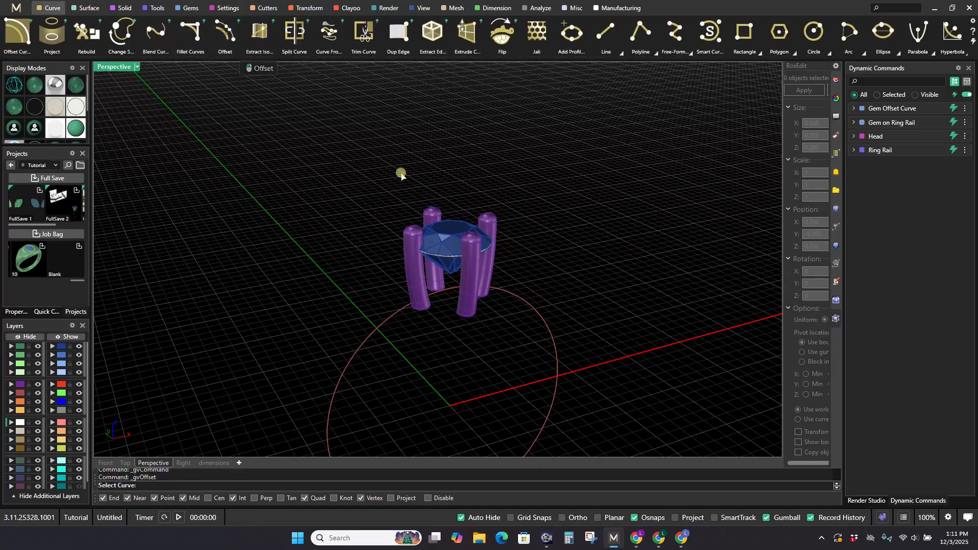
click(447, 260)
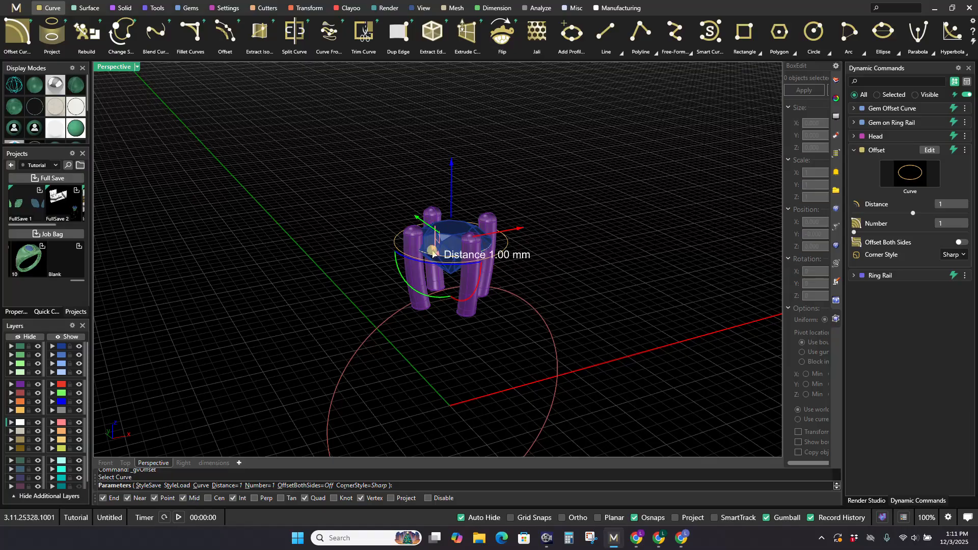
drag(434, 252, 417, 237)
drag(411, 227, 410, 226)
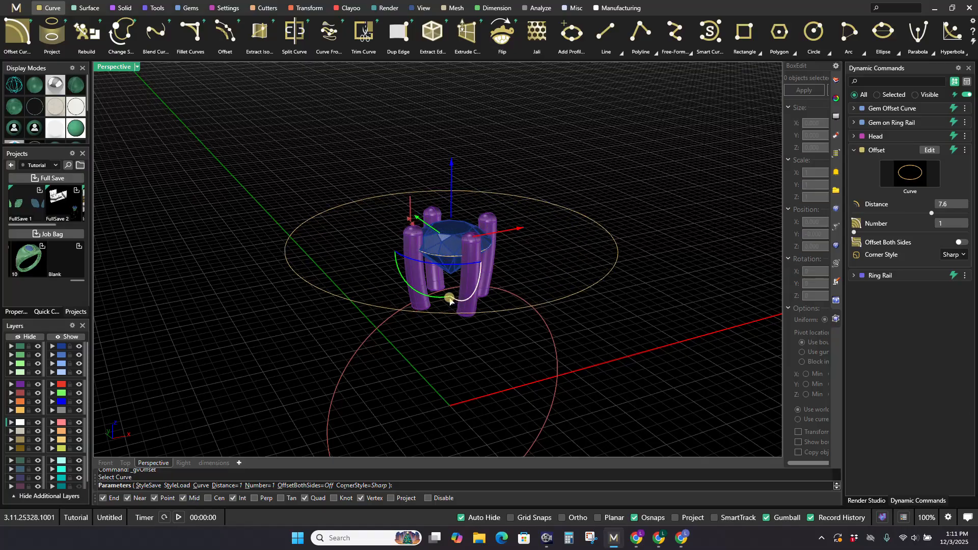
Step: Rotate the large offset circle upright so it stands vertically through the gem's centre, and accept the offset
right_drag(450, 299, 424, 292)
drag(391, 267, 410, 219)
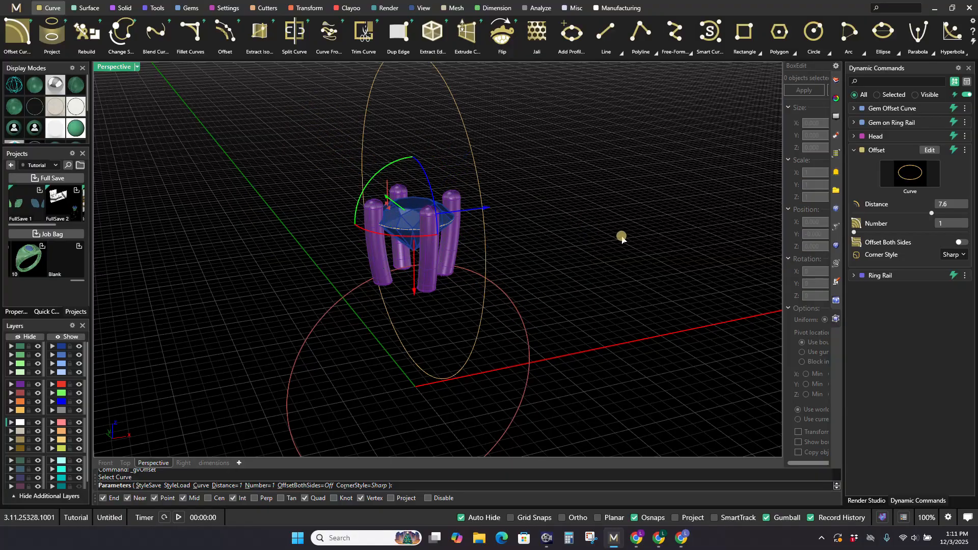
right_click(621, 237)
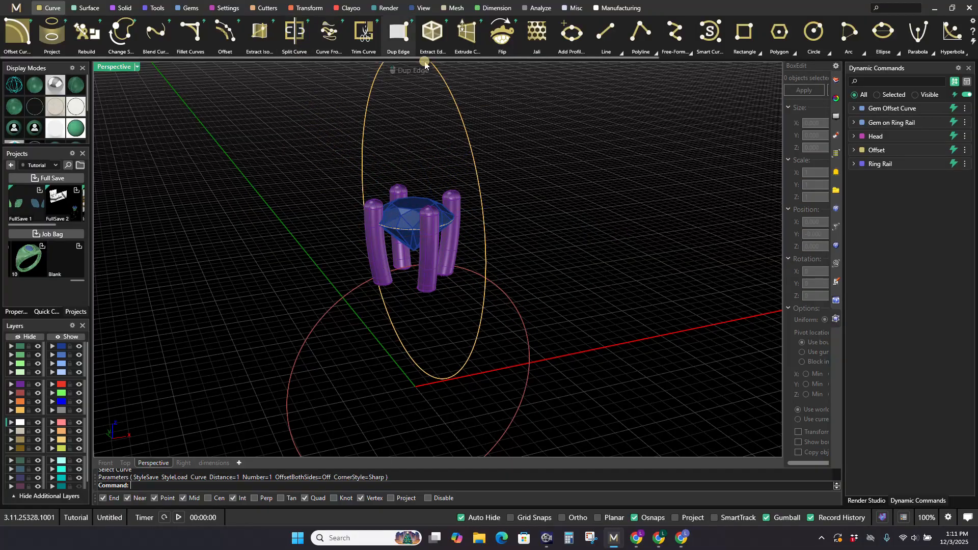
Step: Extrude the upright circle 5 mm to one side only as a capped solid disc
click(474, 55)
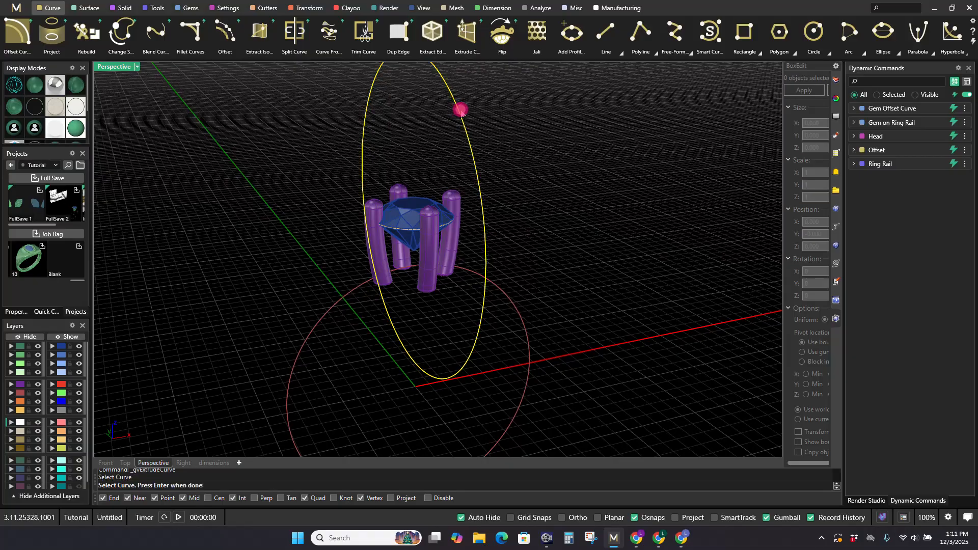
click(463, 111)
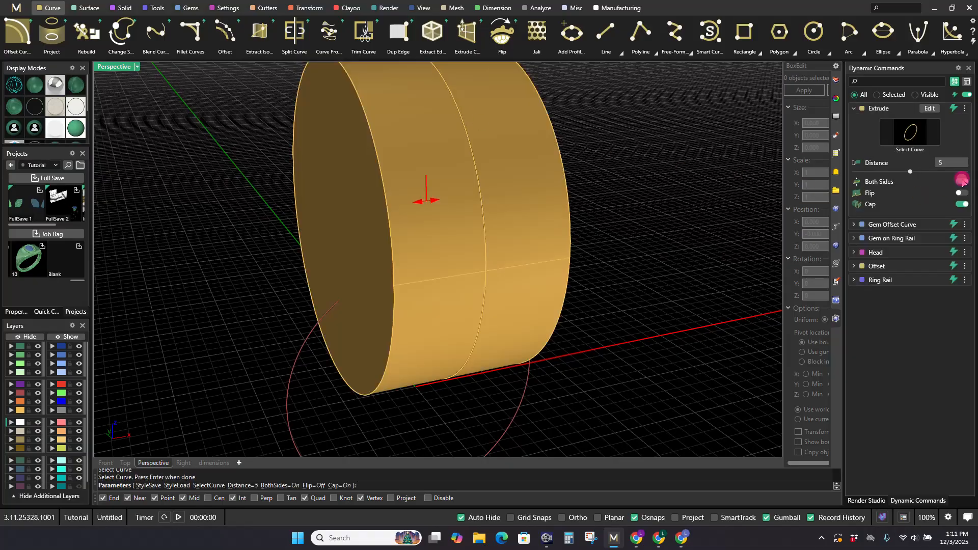
click(962, 180)
right_drag(620, 200, 626, 200)
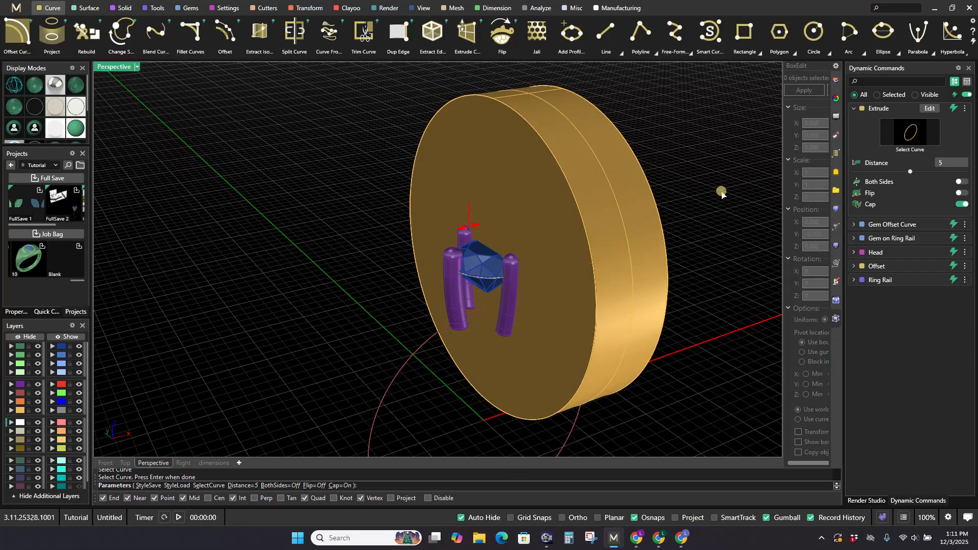
right_click(661, 180)
scroll(649, 184, down, 3)
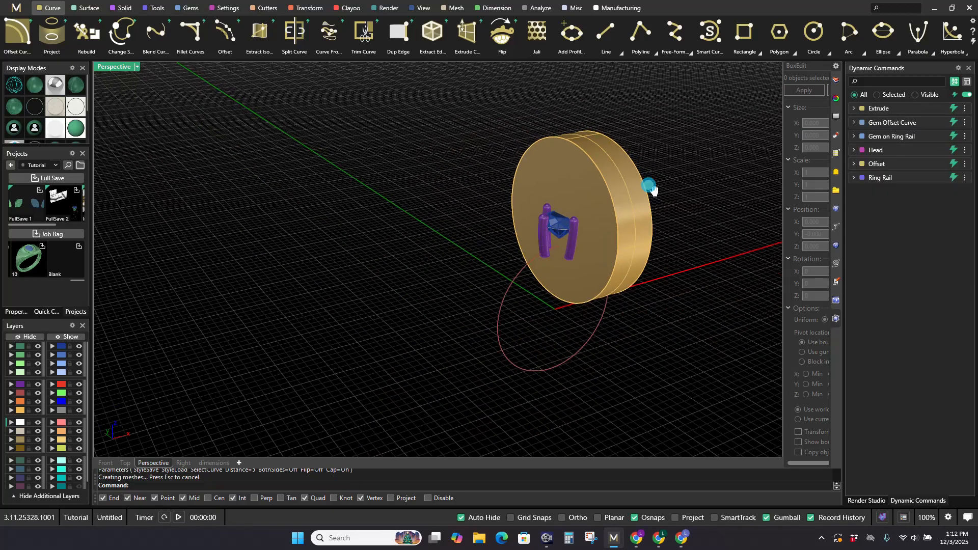
scroll(492, 220, up, 3)
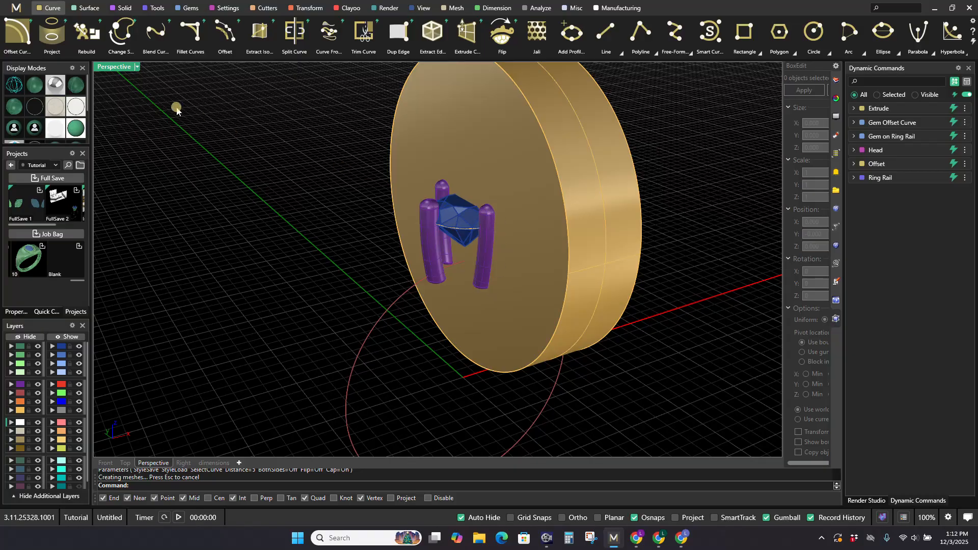
Step: Cut one prong in half with a Boolean Intersection between the prong and the extruded disc
click(121, 8)
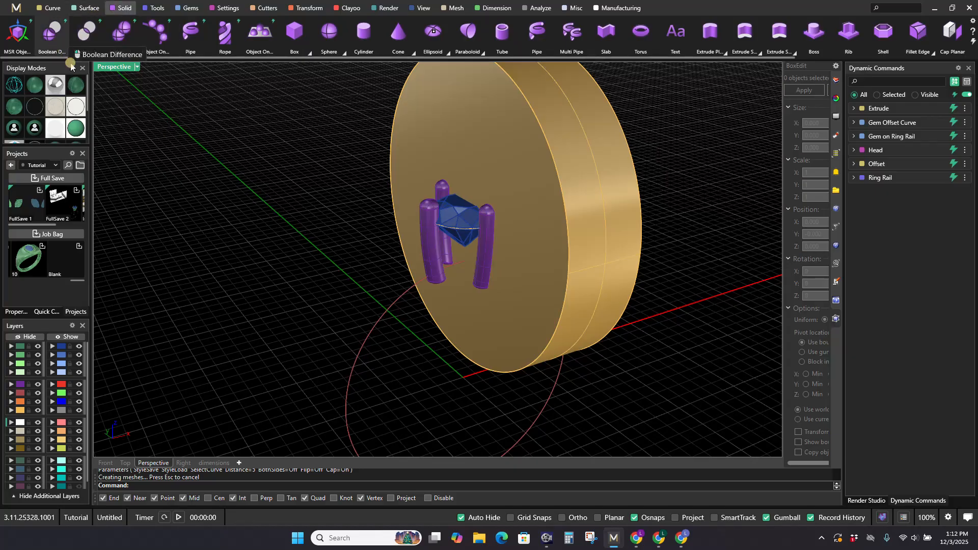
click(87, 32)
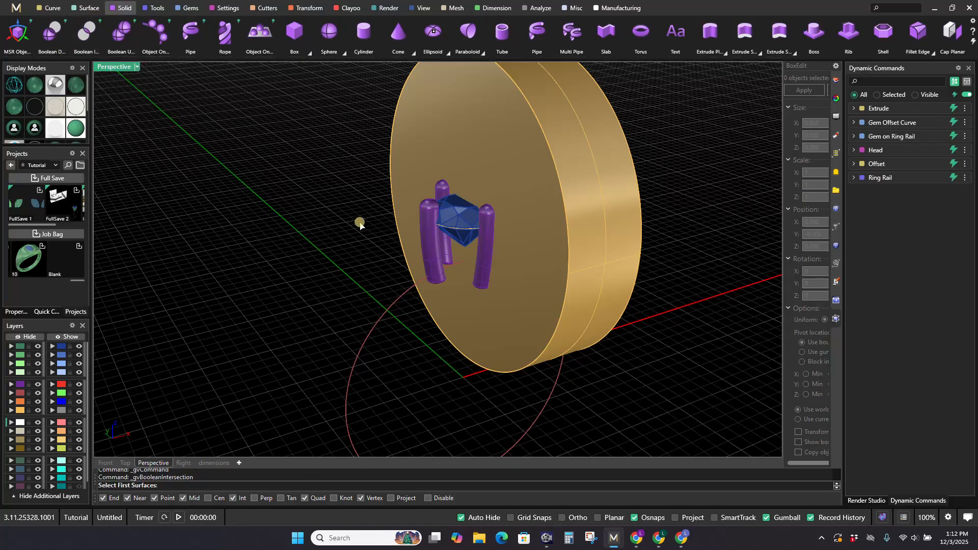
scroll(489, 294, up, 2)
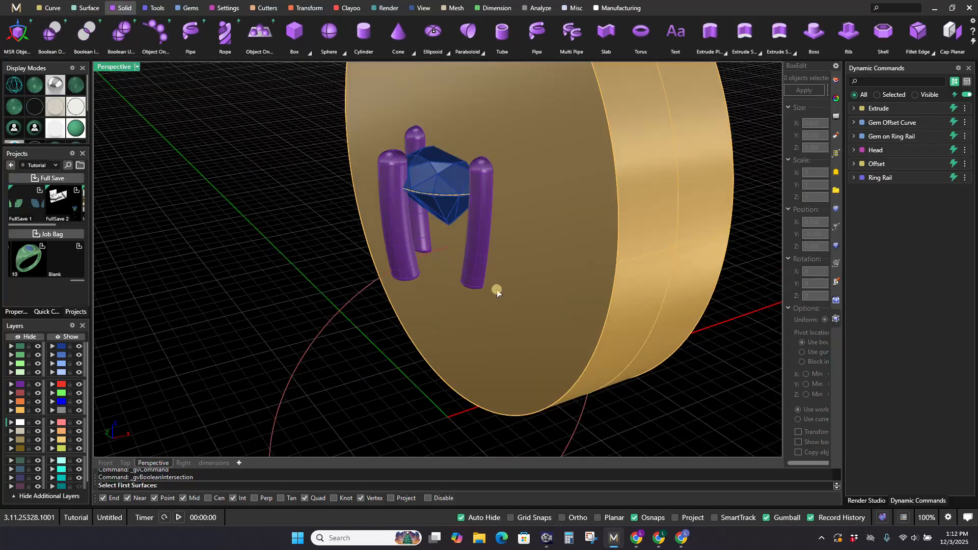
click(478, 245)
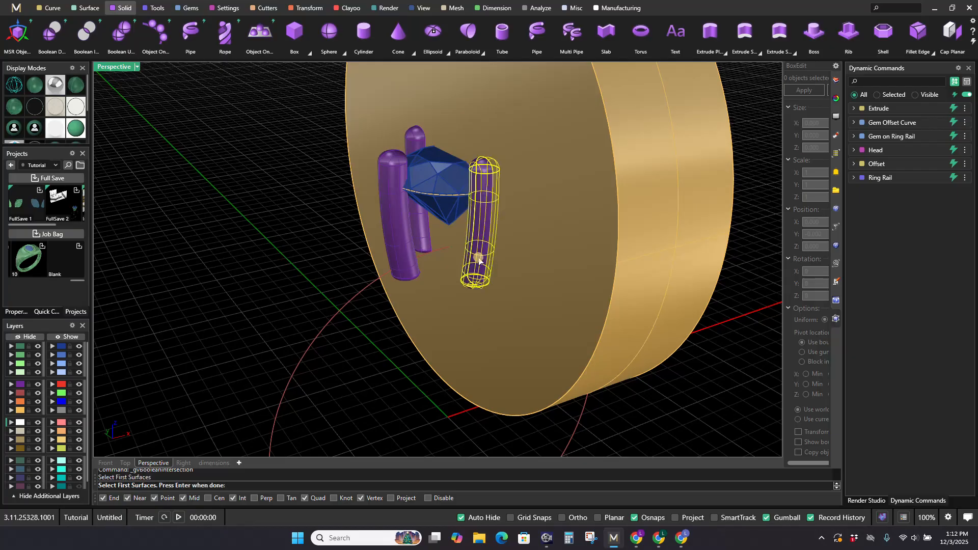
scroll(480, 261, down, 3)
key(Return)
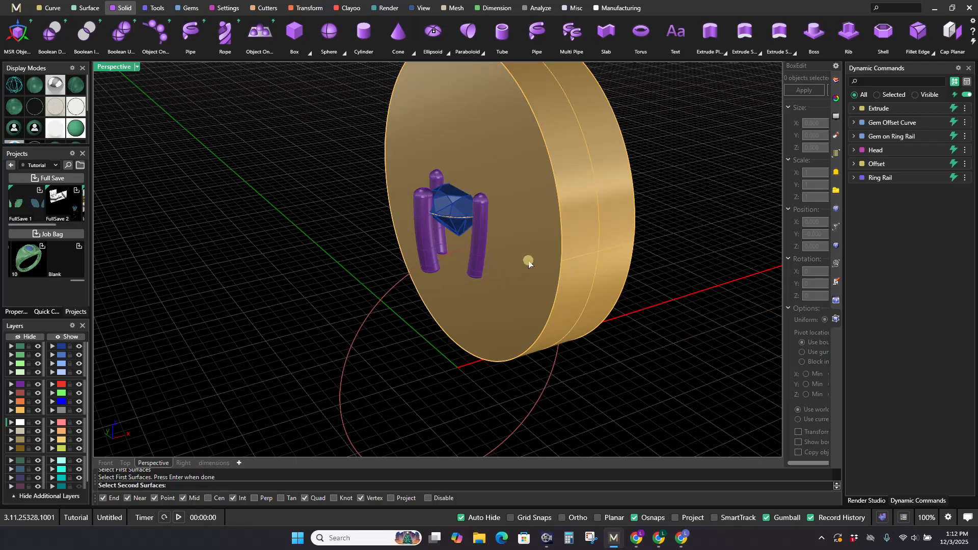
click(530, 260)
key(Return)
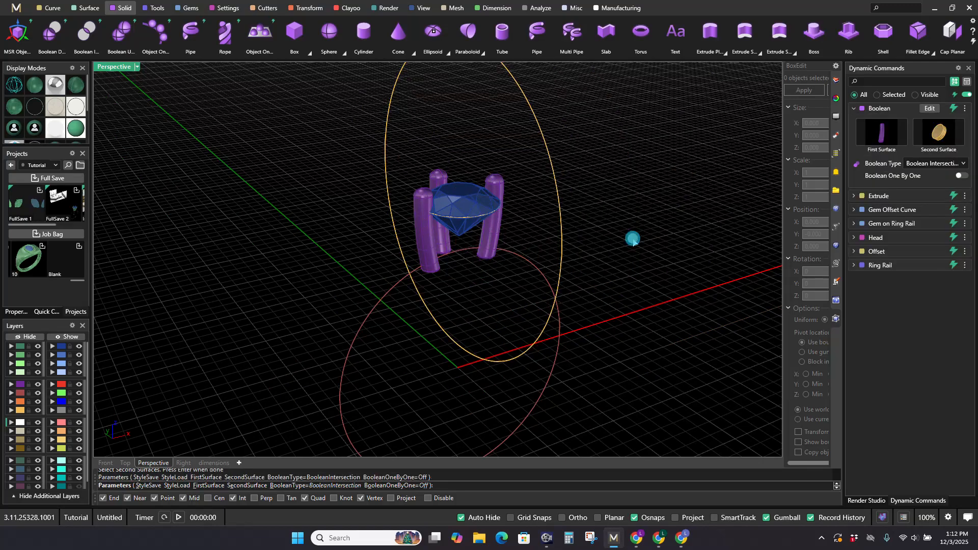
right_drag(581, 243, 537, 245)
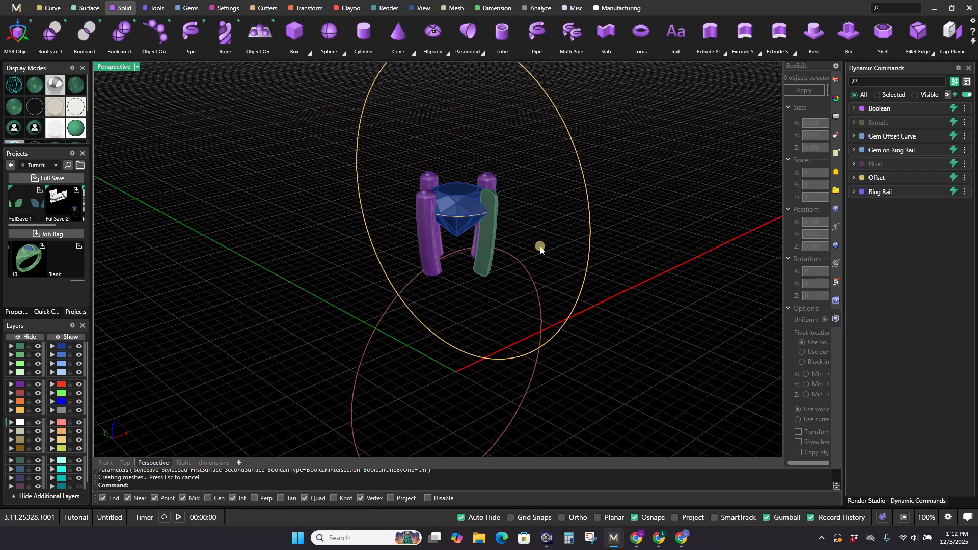
Step: Hide the remaining prongs of the Head and the large Offset circle, leaving the halved prong and gem
right_click(873, 165)
click(606, 181)
right_click(875, 164)
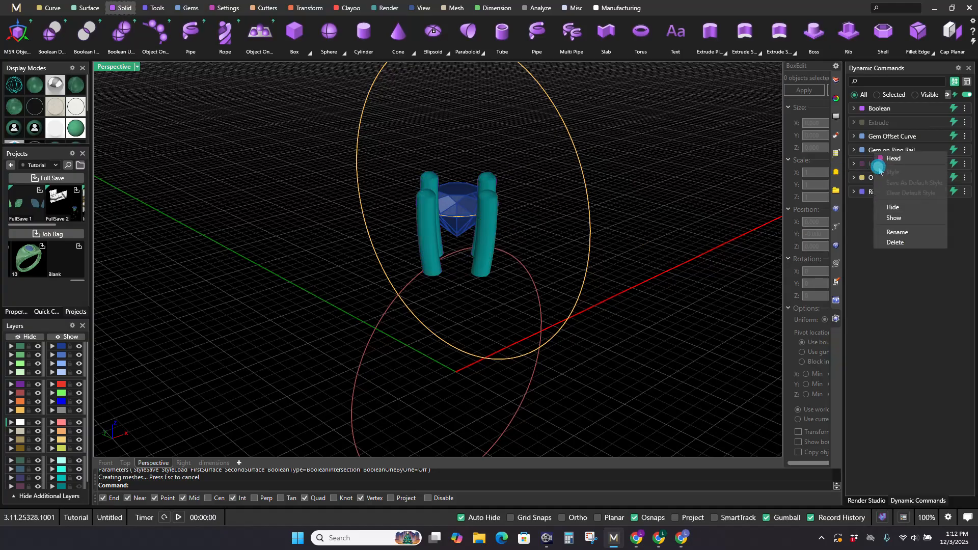
click(895, 206)
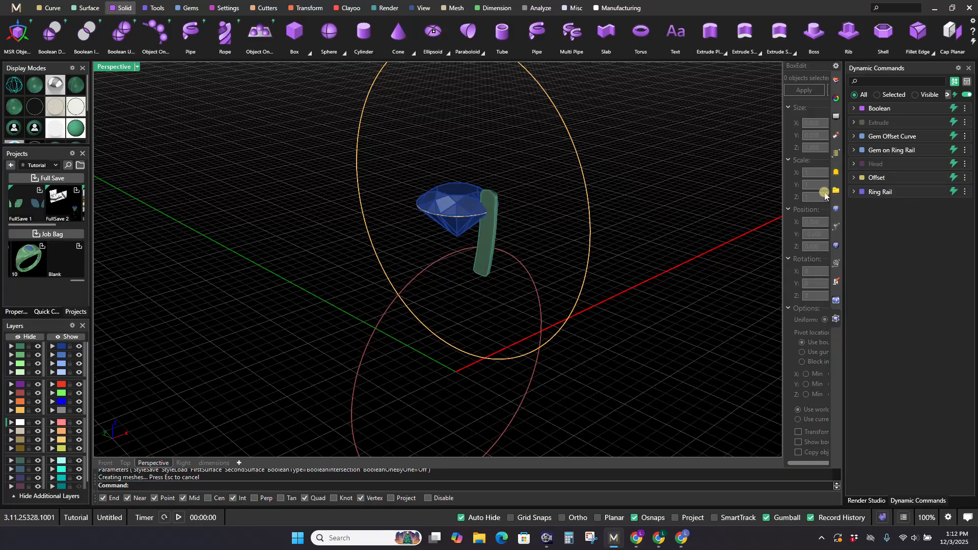
right_click(874, 178)
click(870, 217)
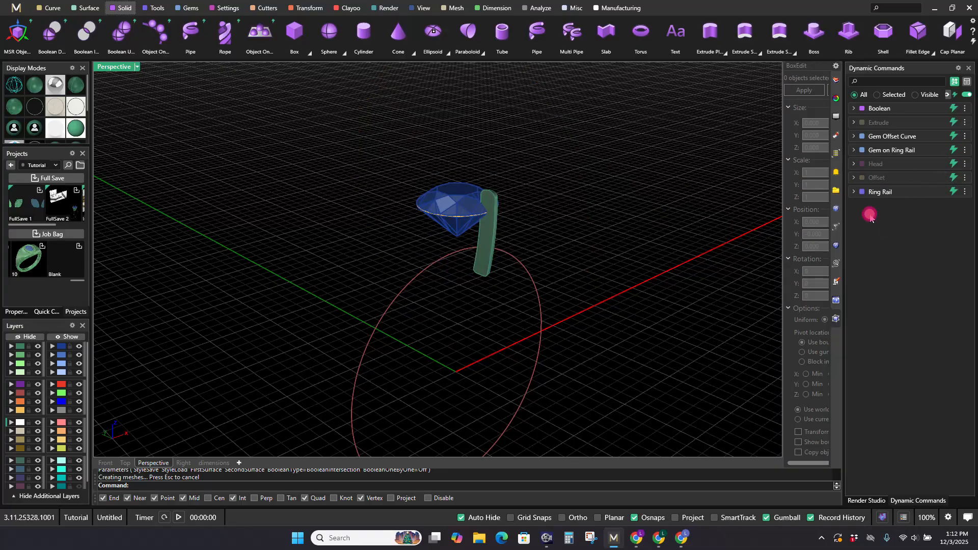
right_drag(515, 210, 439, 191)
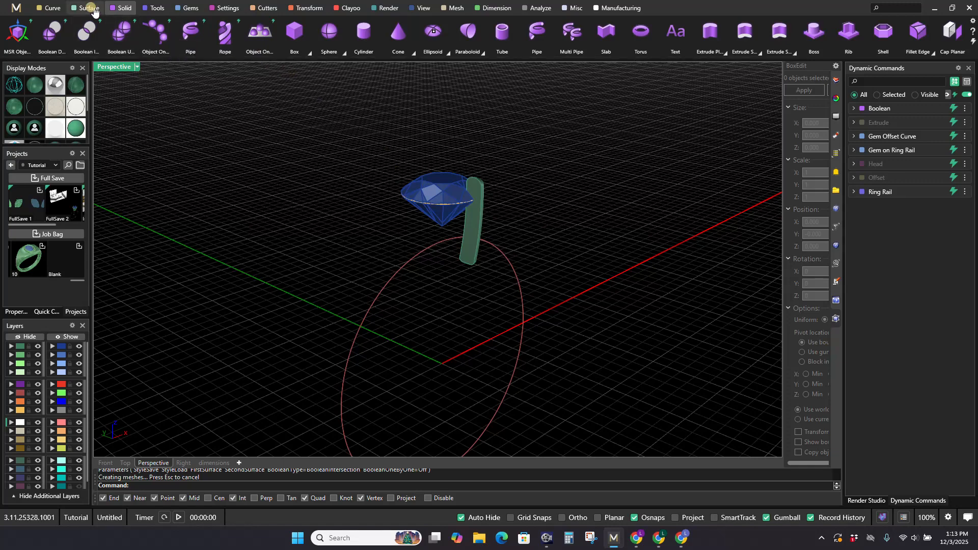
Step: Extract the edge curves of the halved prong with the edge type All Edges
click(51, 7)
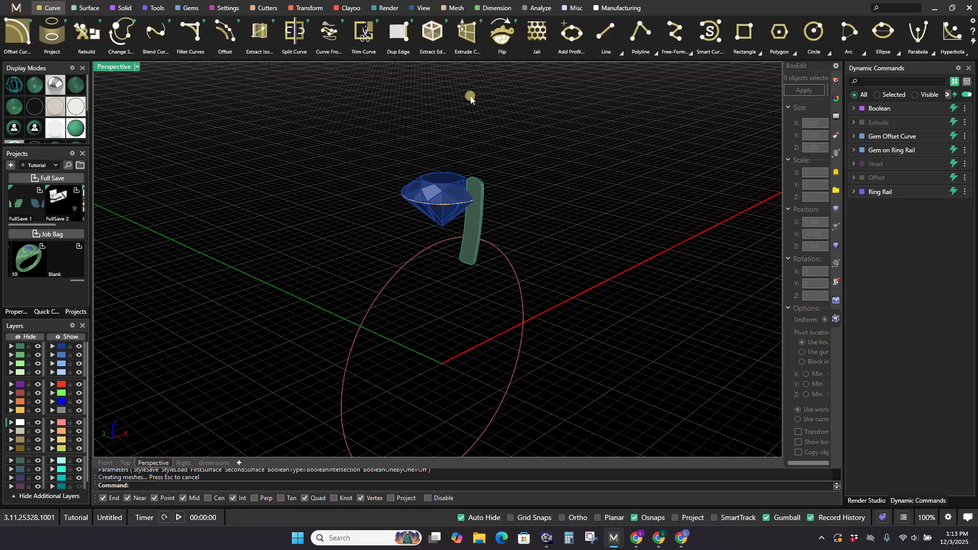
click(426, 43)
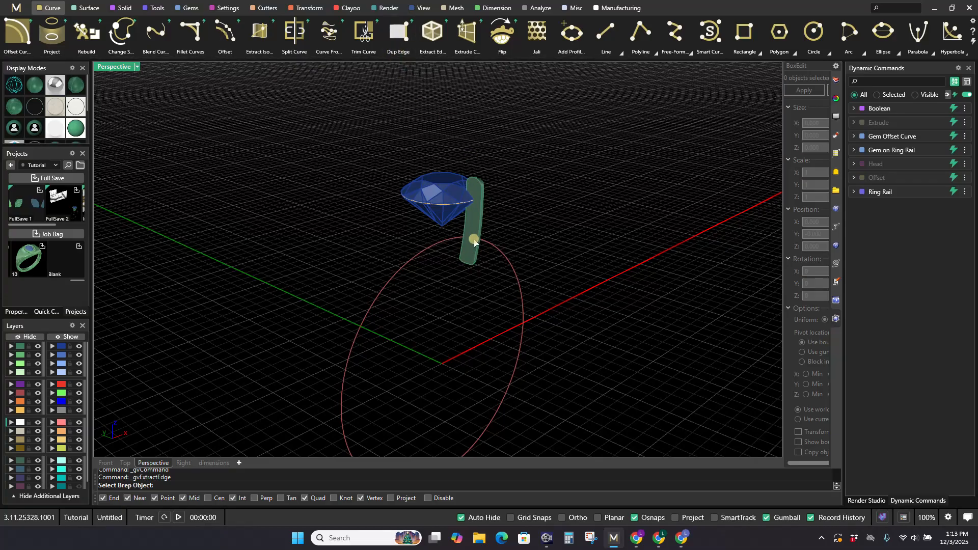
click(467, 261)
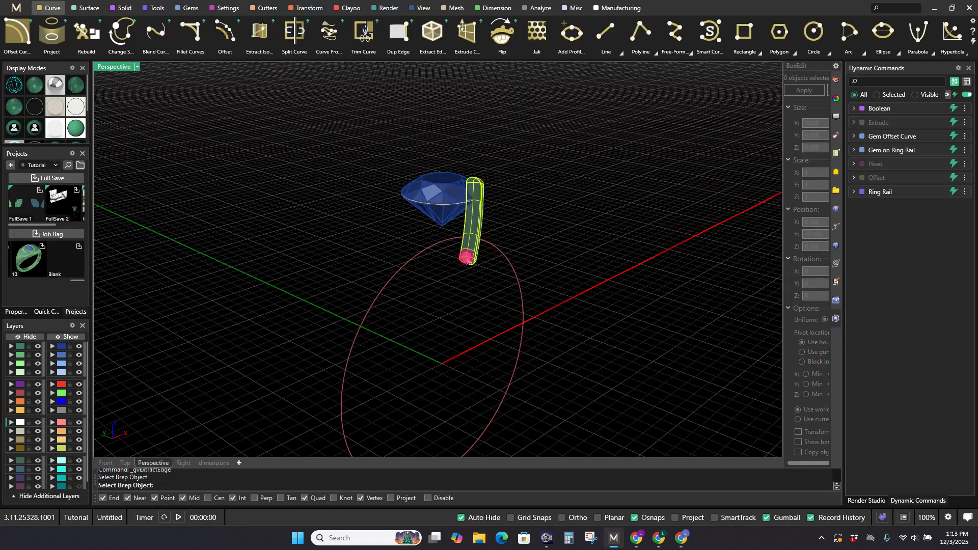
key(Return)
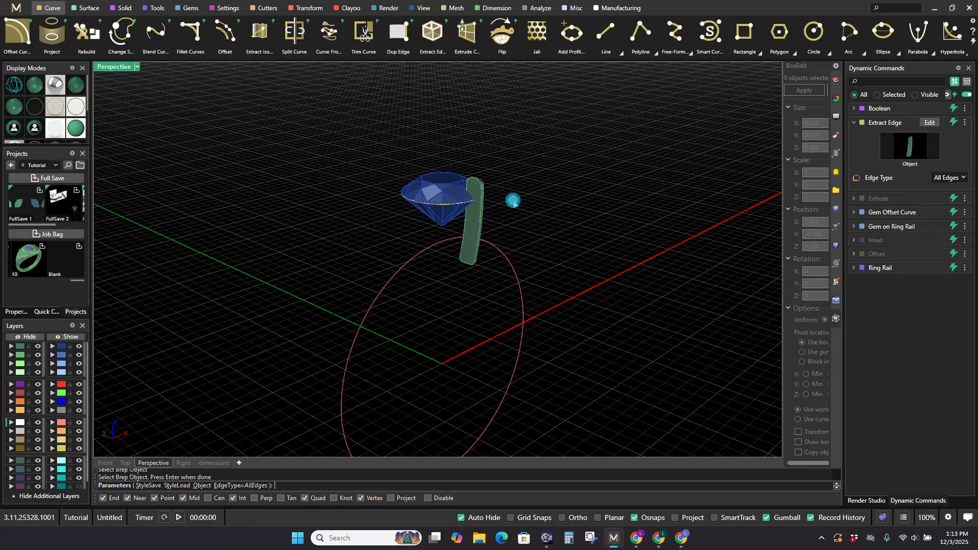
scroll(507, 193, up, 6)
key(Return)
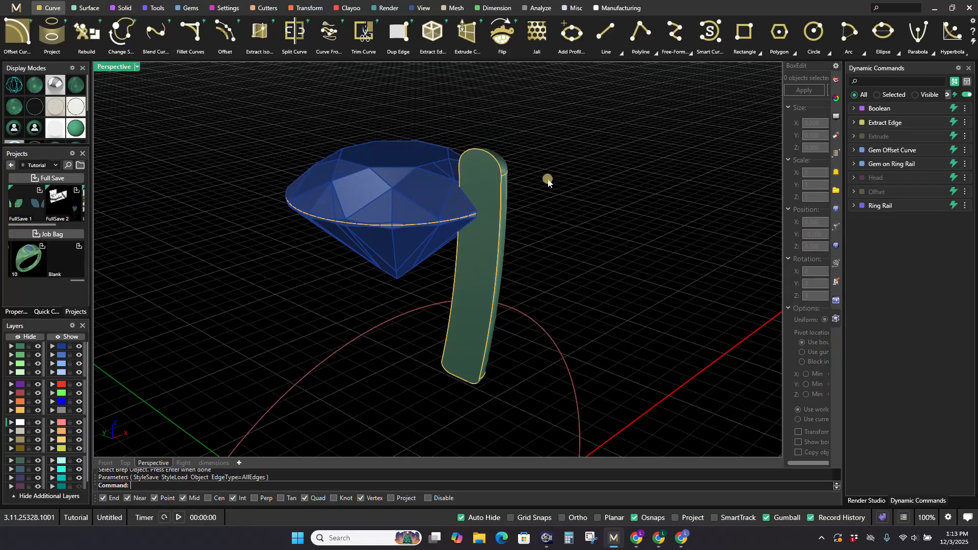
Step: Hide the halved prong solid so that only its extracted edge curves remain beside the gem
scroll(520, 214, down, 5)
right_drag(535, 219, 472, 235)
scroll(399, 223, up, 2)
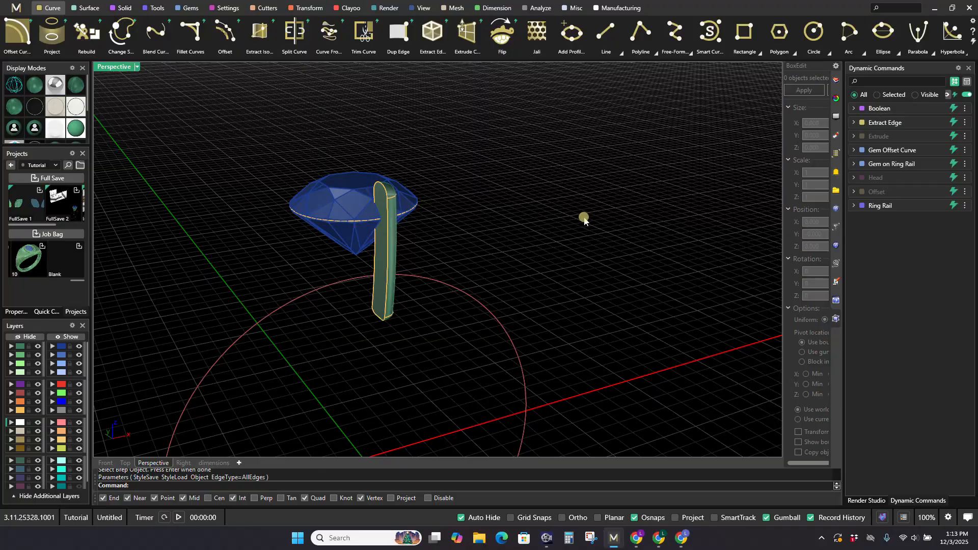
right_click(892, 110)
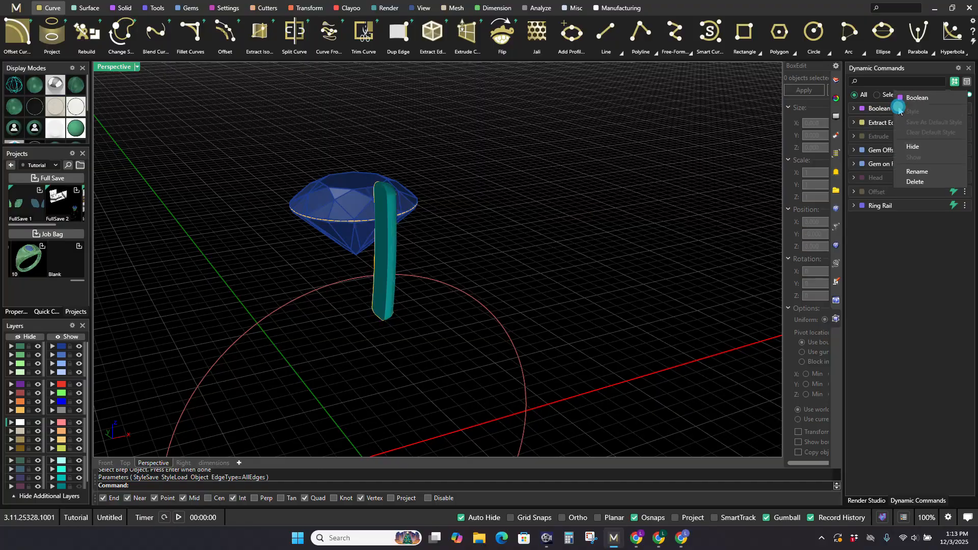
click(905, 150)
right_drag(584, 186, 513, 200)
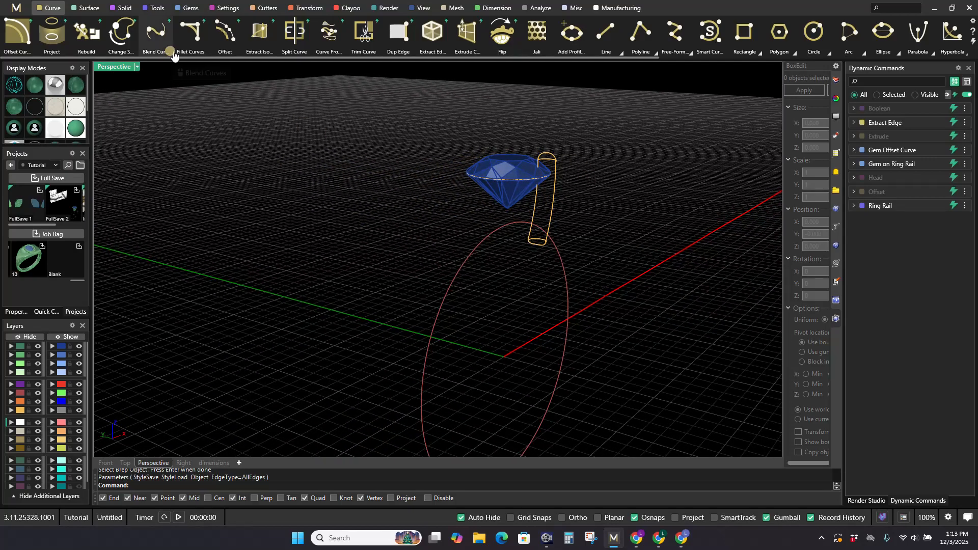
Step: Trim the rounded top off the prong's outline curve with Trim Curve and hide the original extracted edges
click(351, 49)
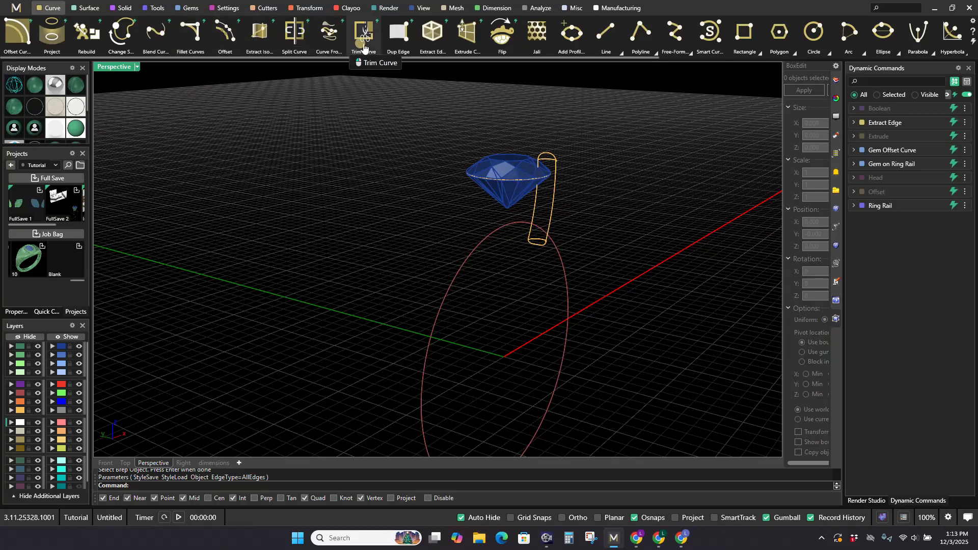
click(554, 203)
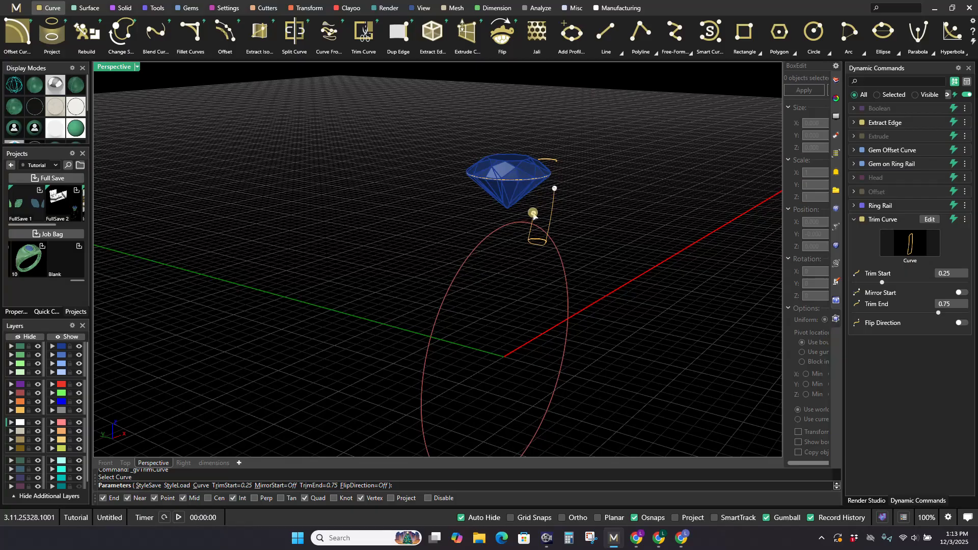
drag(533, 214, 555, 173)
right_click(579, 176)
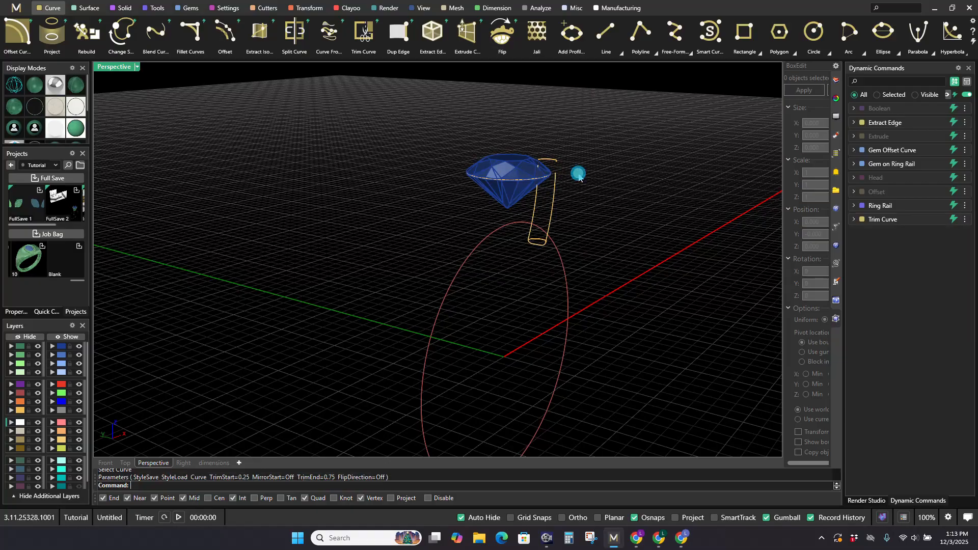
right_click(878, 125)
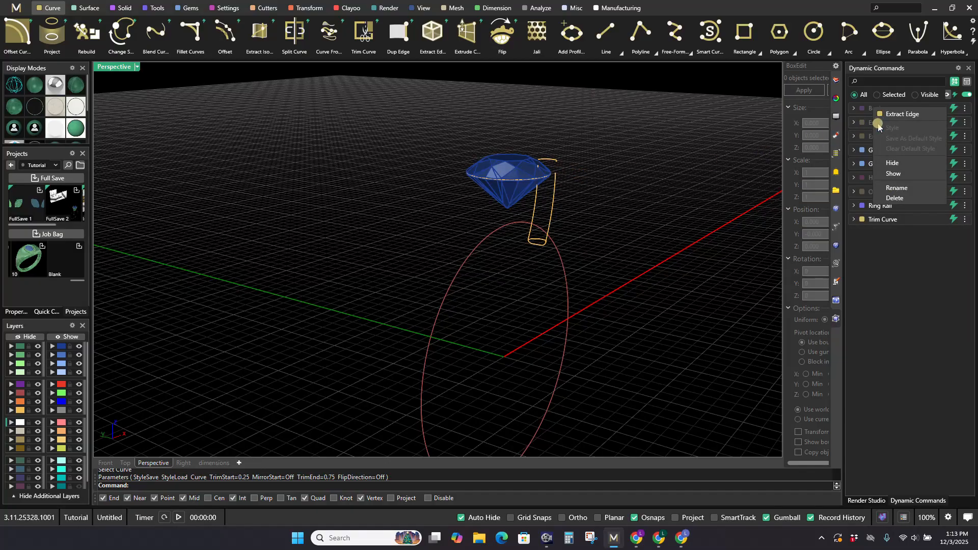
click(891, 162)
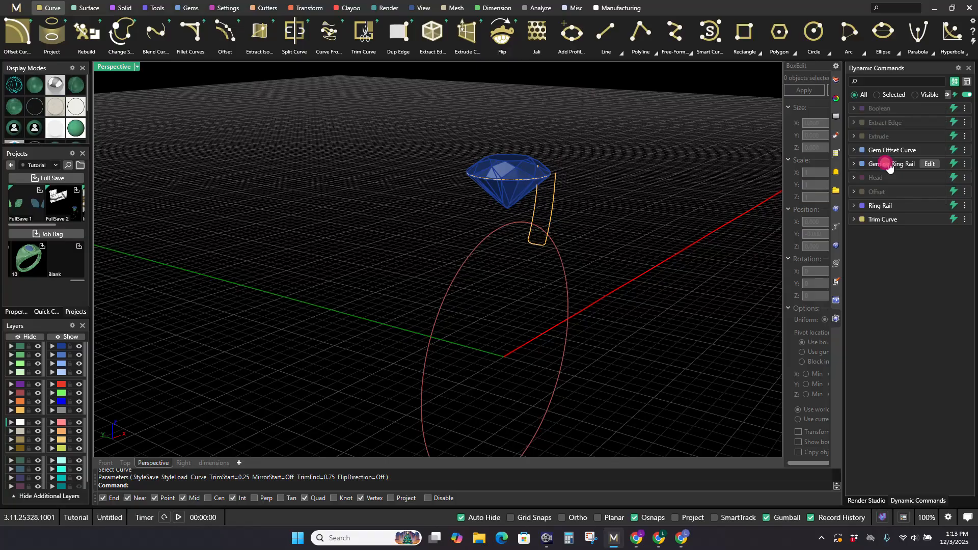
Step: Bridge the two open upper ends of the trimmed prong outline with Blend Curves, flipping the first curve
right_drag(576, 241, 470, 239)
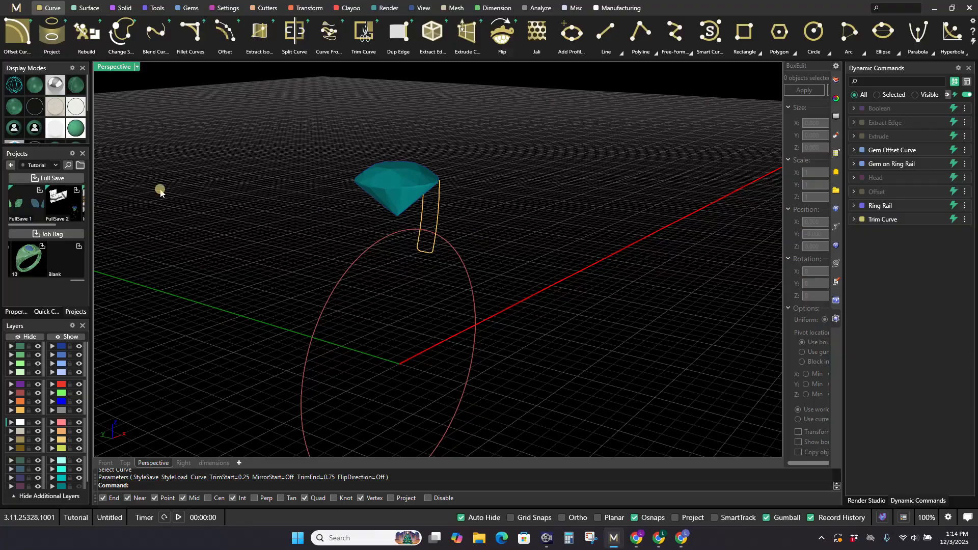
click(155, 34)
scroll(432, 205, up, 4)
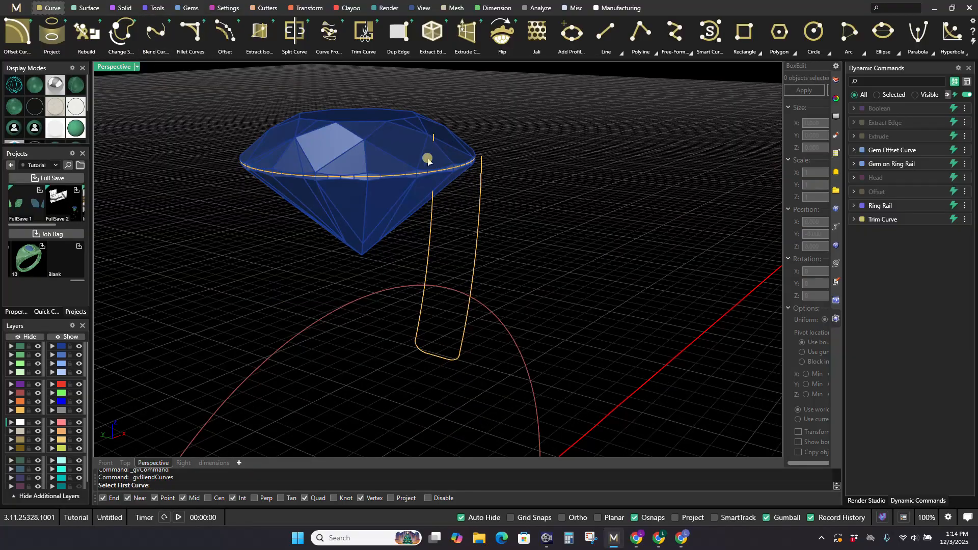
click(433, 231)
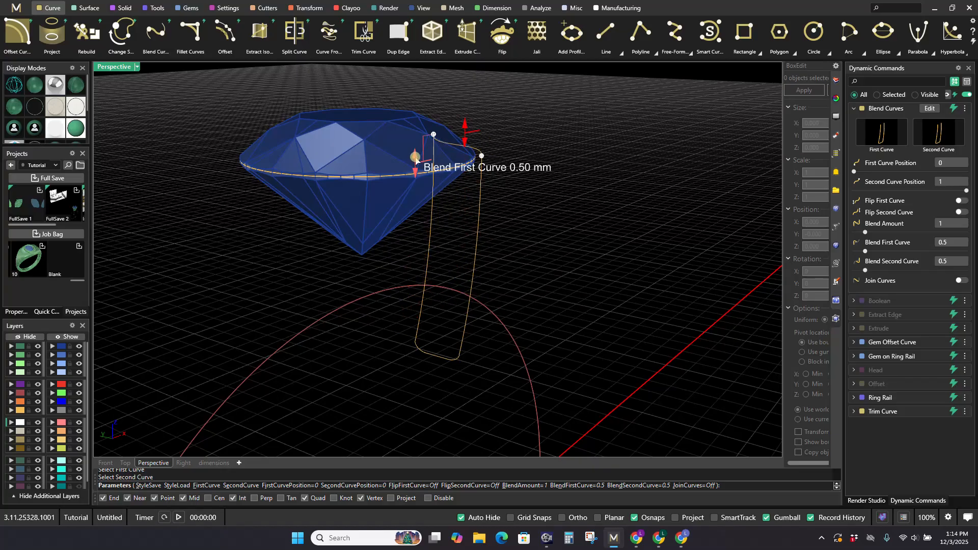
click(958, 202)
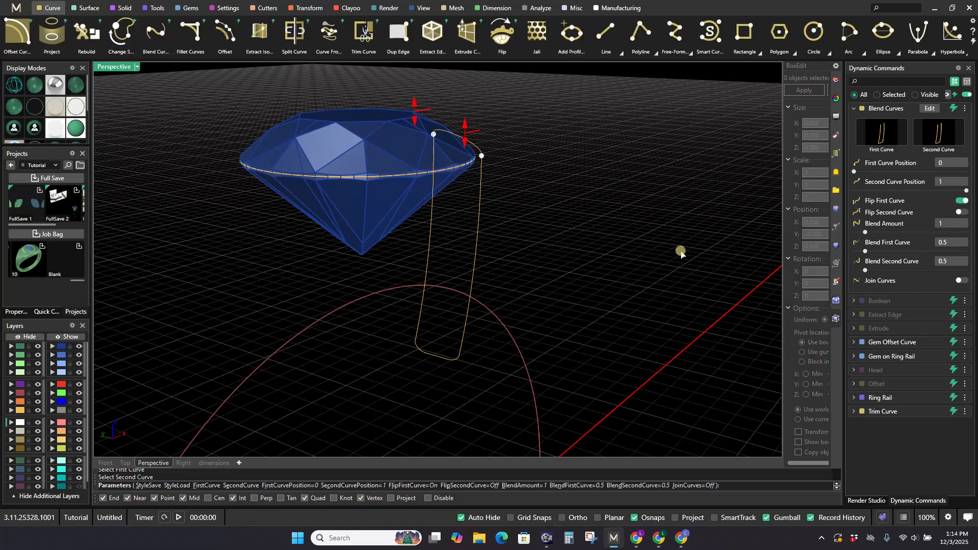
scroll(589, 240, down, 5)
right_drag(590, 239, 531, 225)
scroll(501, 187, up, 2)
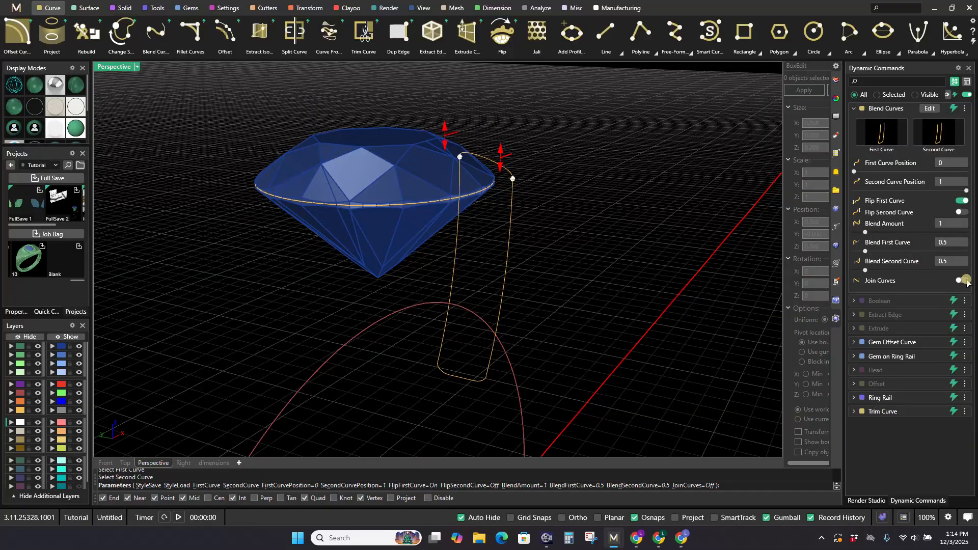
right_click(572, 219)
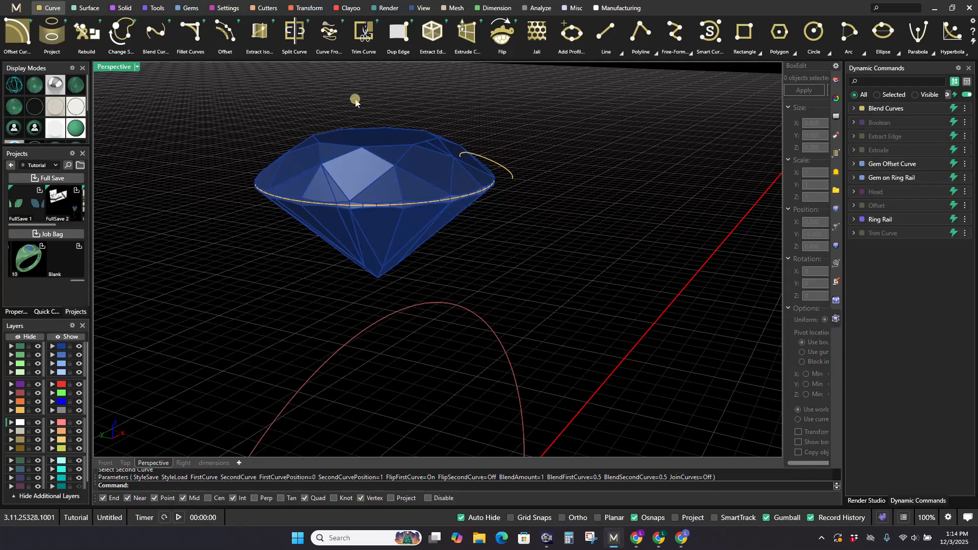
Step: Show the trimmed prong outline again and join it with the blend curve into one closed profile
right_click(877, 233)
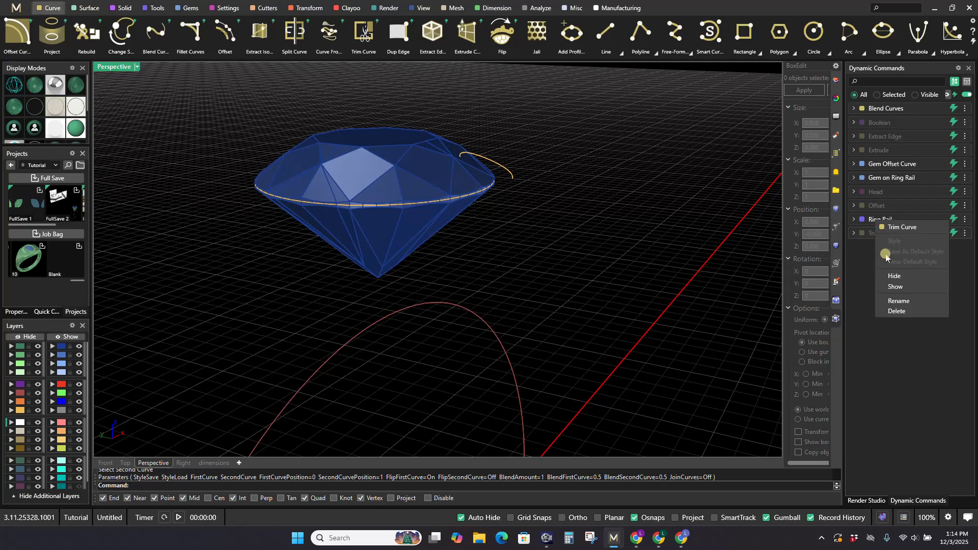
click(895, 286)
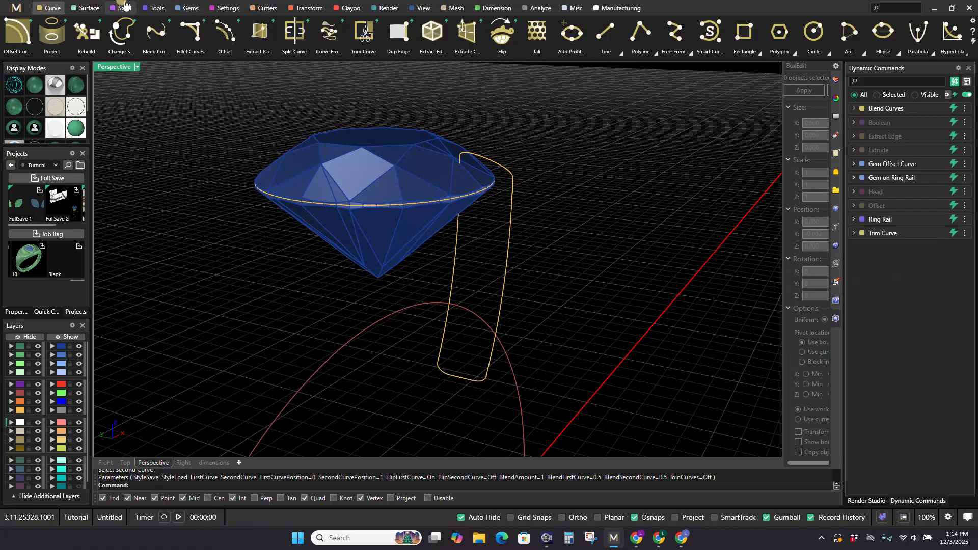
click(154, 8)
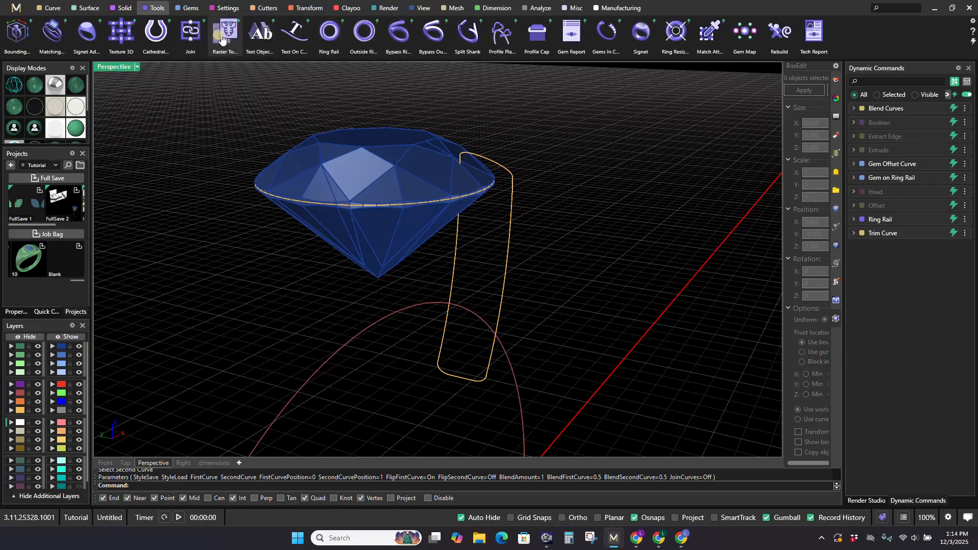
click(186, 38)
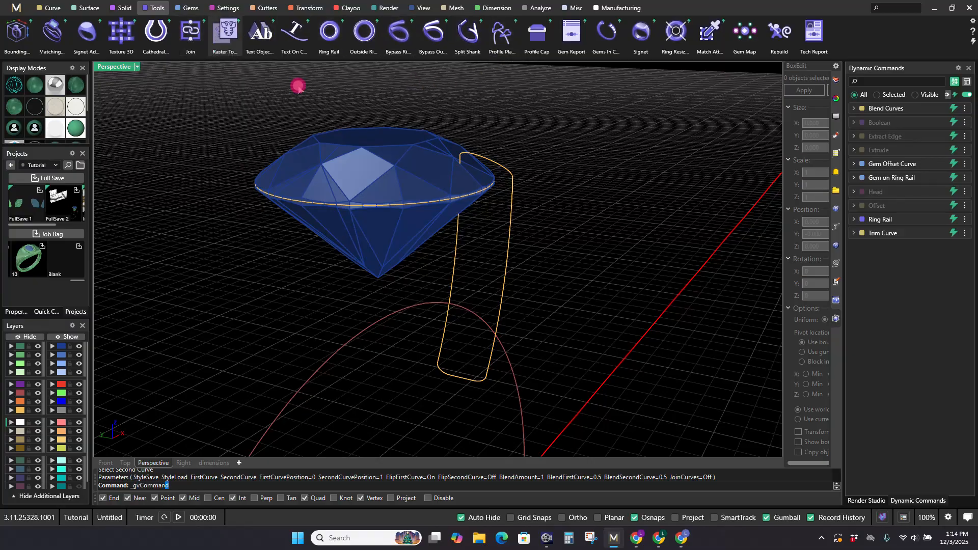
click(457, 236)
key(Return)
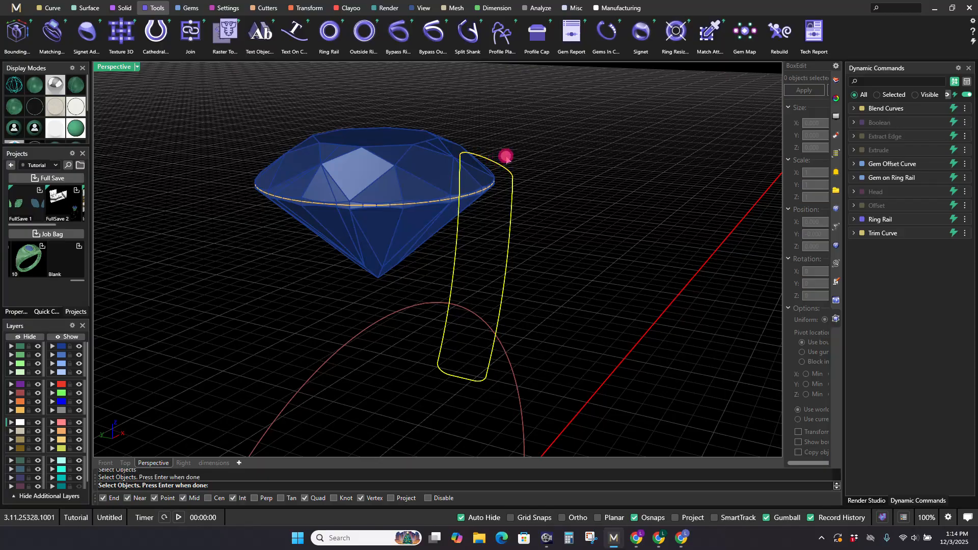
key(Return)
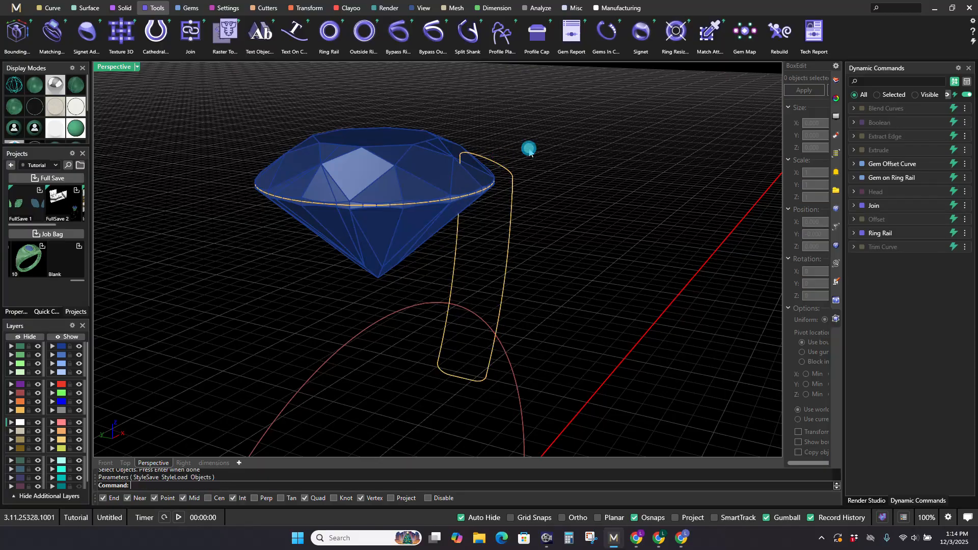
Step: Sweep the joined profile along the gem offset curve with Sweep 1 to form a bezel around the gem
scroll(532, 155, down, 5)
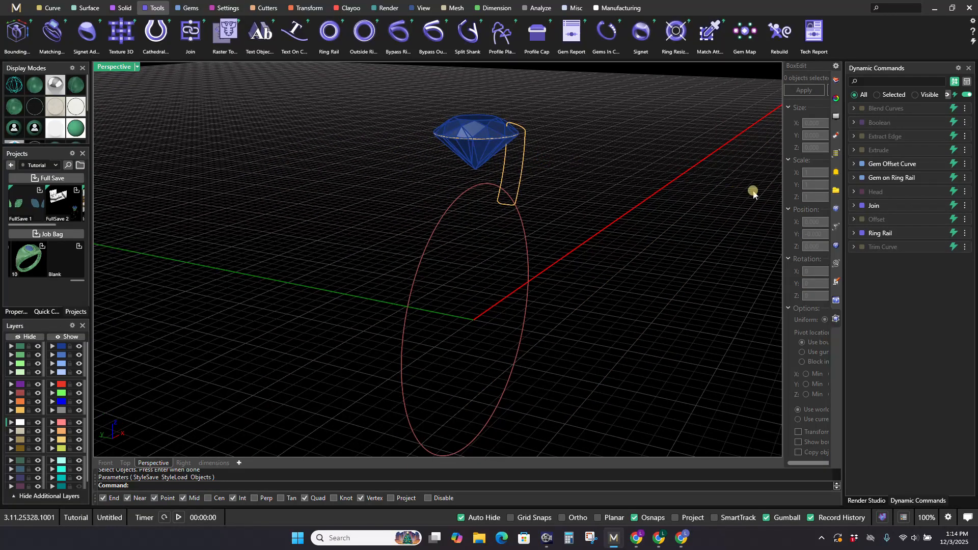
mouse_move(910, 238)
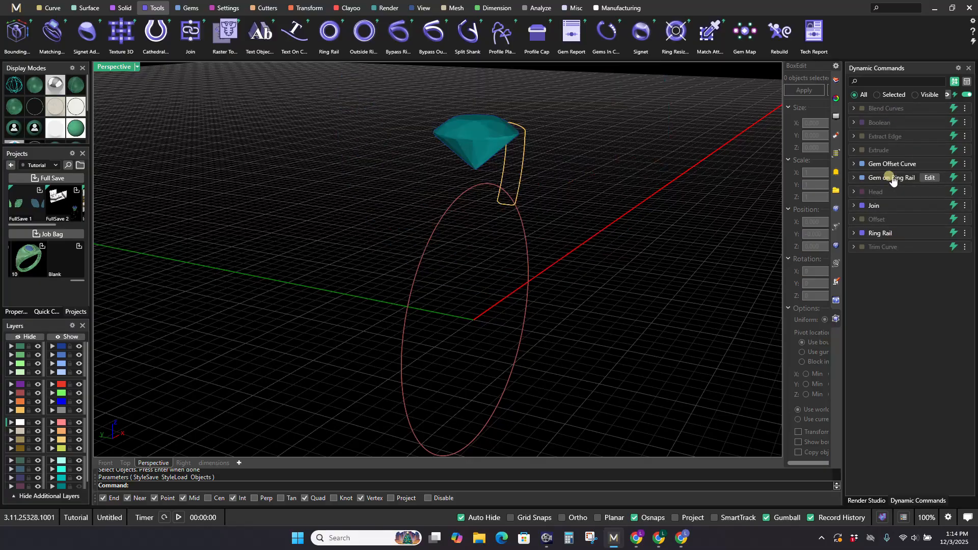
shift+right_drag(661, 280, 645, 326)
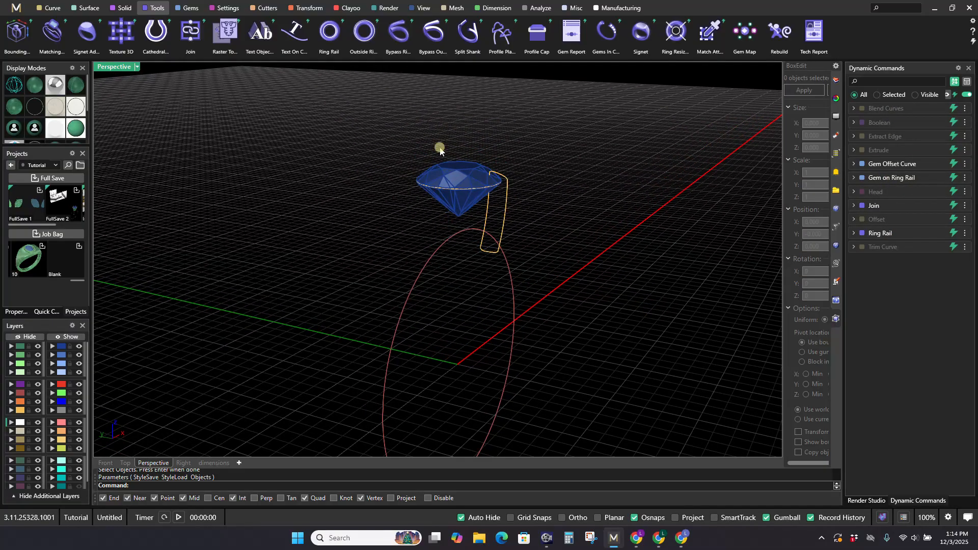
click(85, 8)
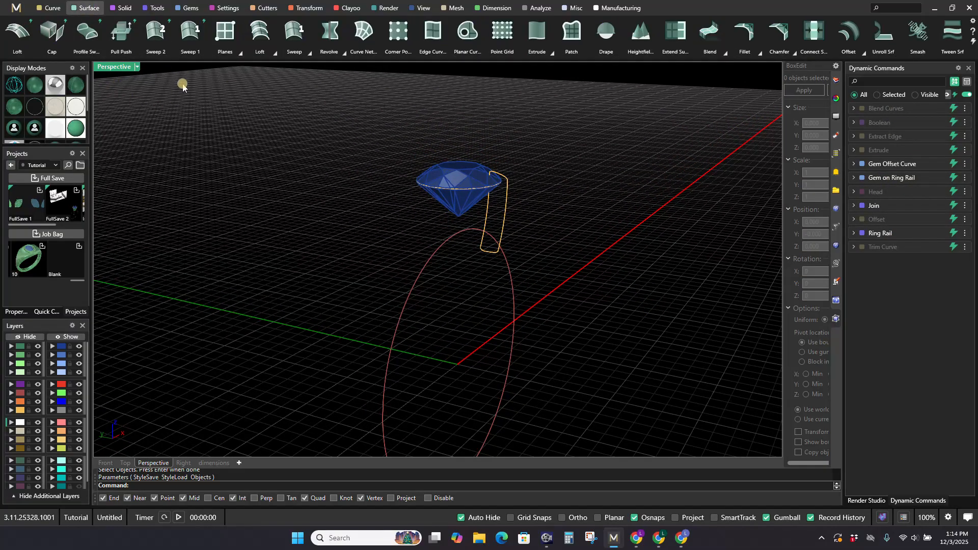
click(190, 32)
scroll(466, 188, up, 2)
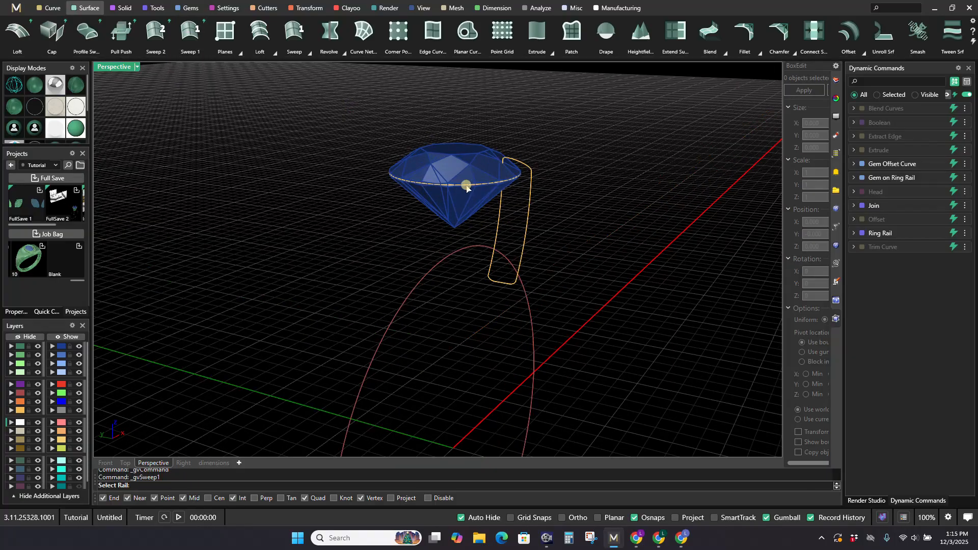
click(467, 187)
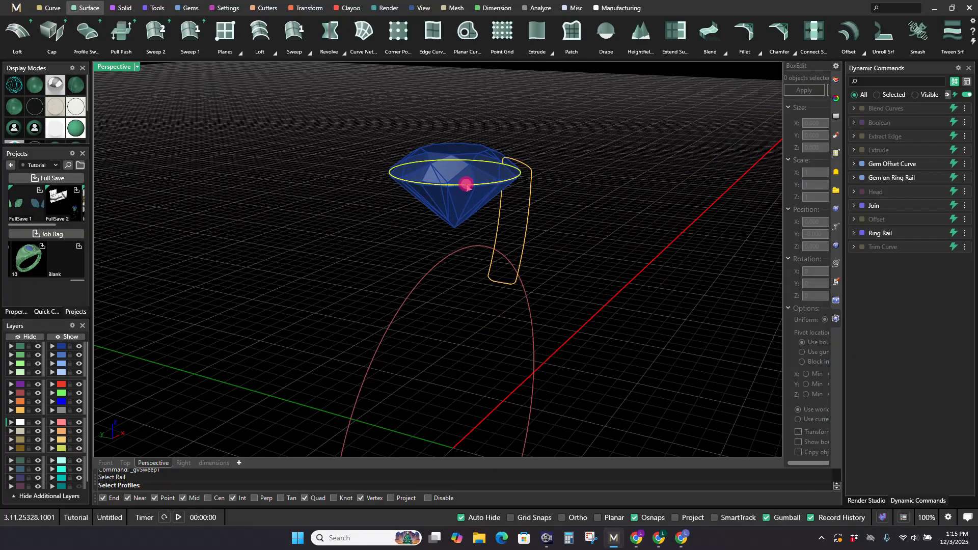
click(535, 185)
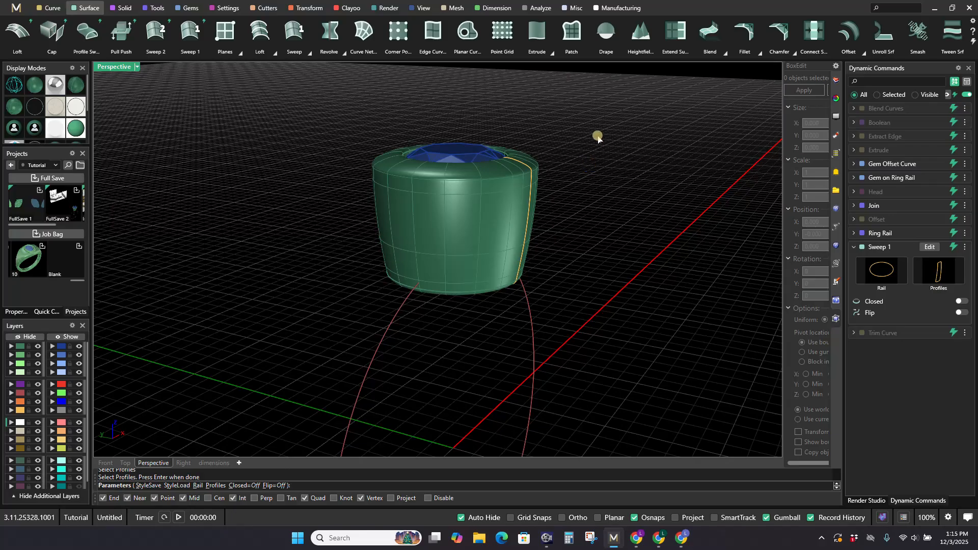
scroll(597, 148, down, 3)
right_drag(598, 158, 512, 215)
scroll(430, 287, up, 7)
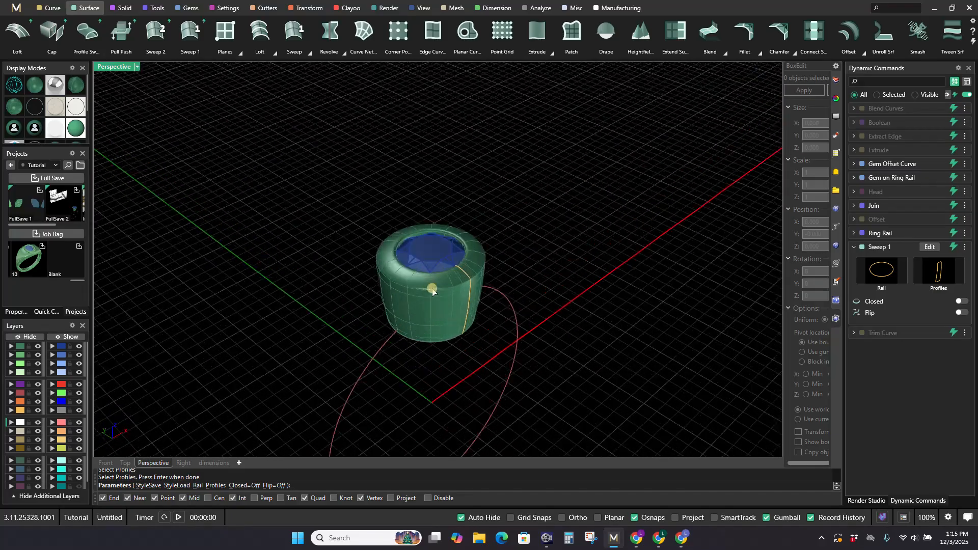
right_click(585, 255)
Step: Examine the swept bezel from several angles and in the front view, checking its fit against the gem and ring rail
scroll(483, 284, down, 4)
scroll(483, 284, down, 2)
shift+right_drag(483, 284, 483, 325)
scroll(465, 340, down, 1)
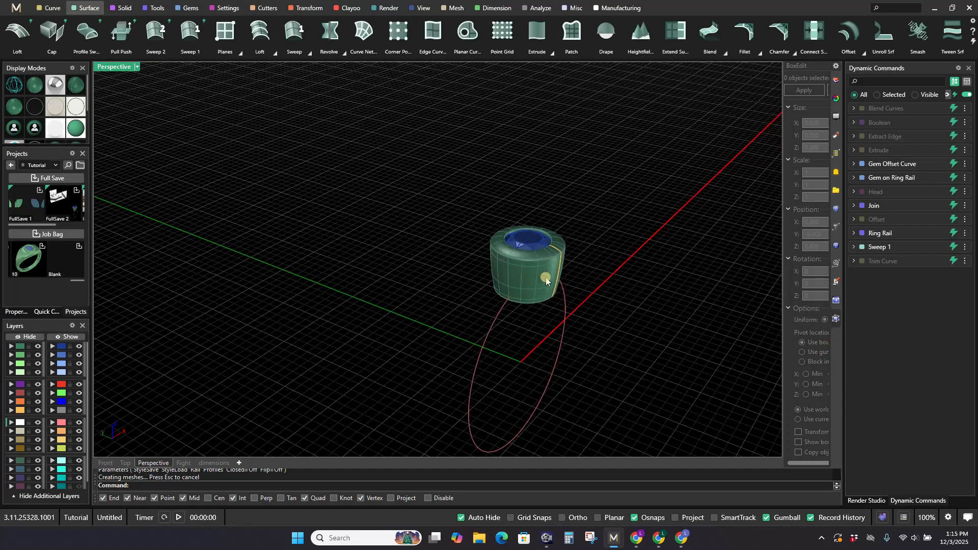
shift+right_drag(544, 279, 463, 285)
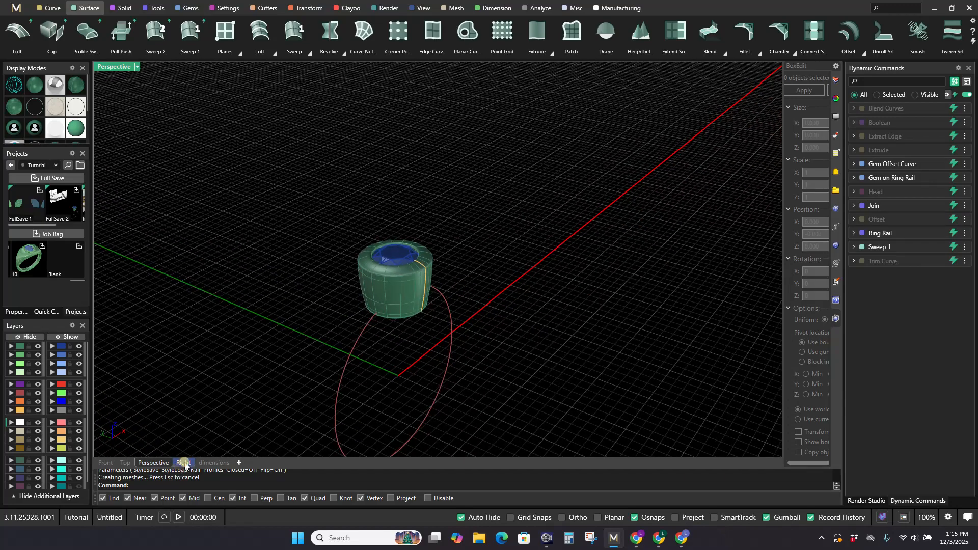
click(105, 463)
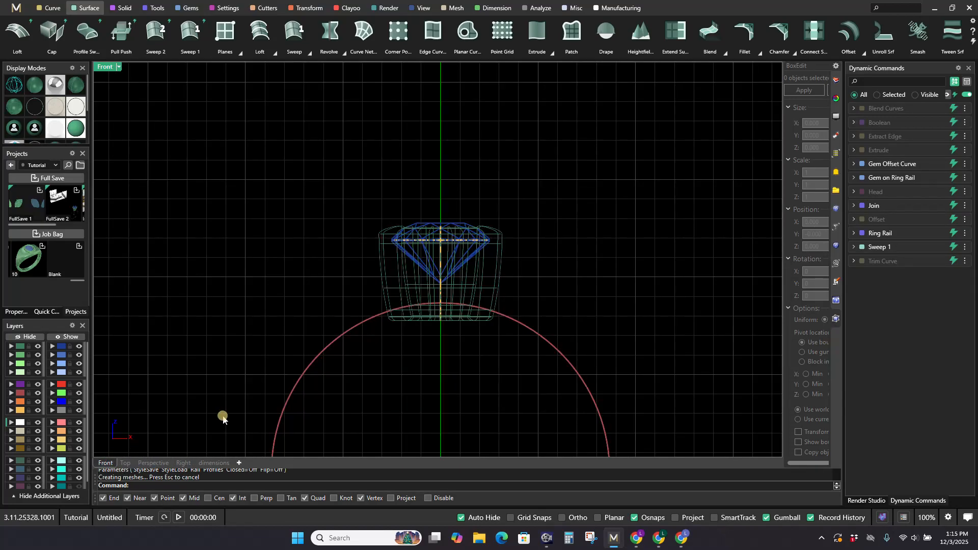
scroll(503, 247, up, 2)
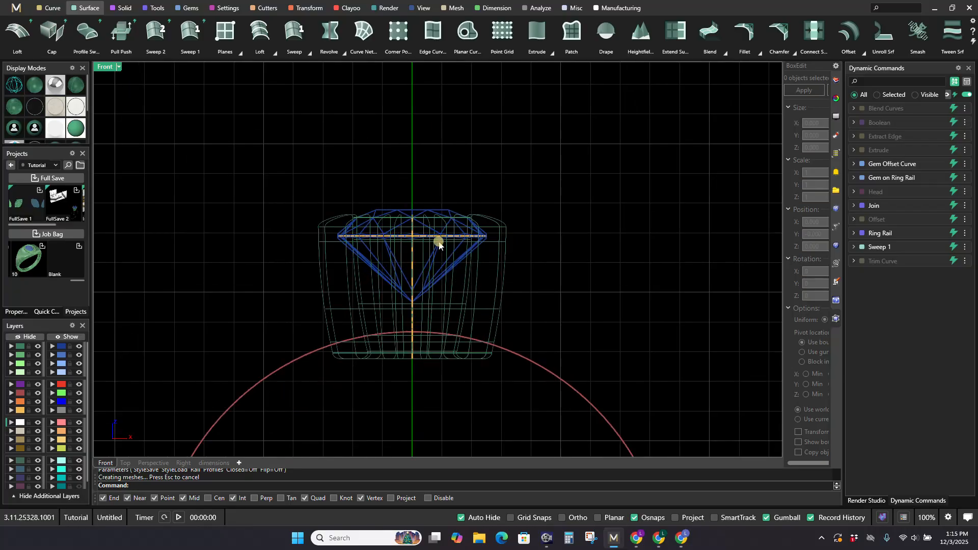
scroll(355, 235, up, 2)
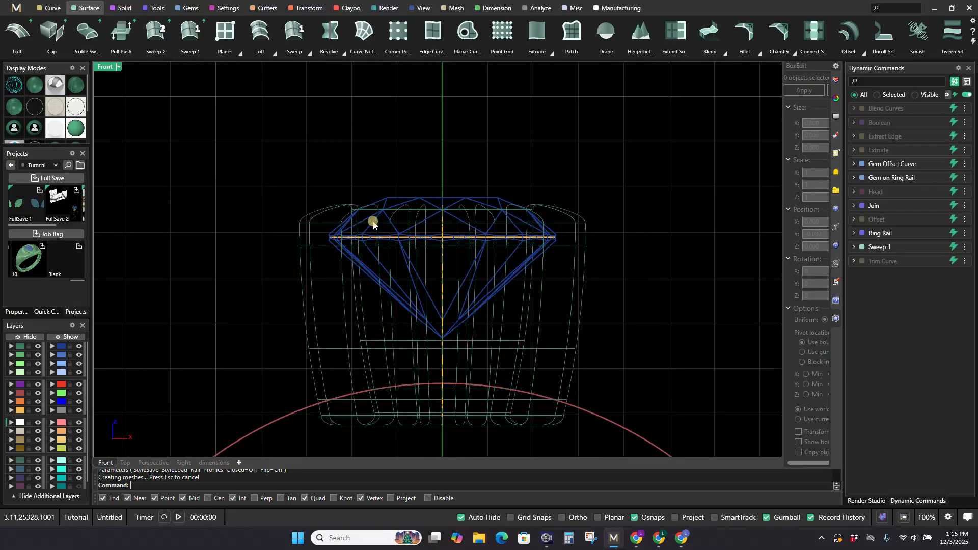
scroll(386, 232, down, 1)
scroll(437, 290, down, 2)
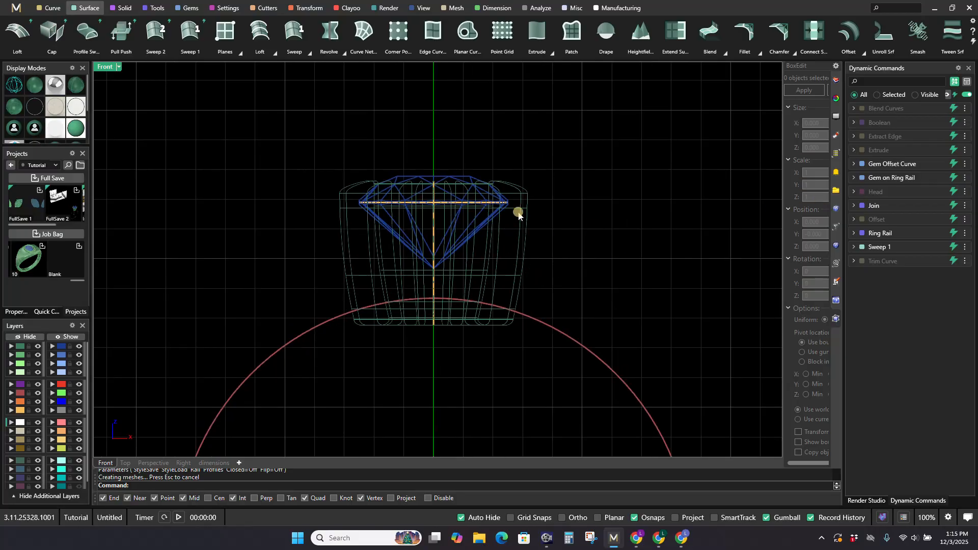
scroll(512, 211, up, 2)
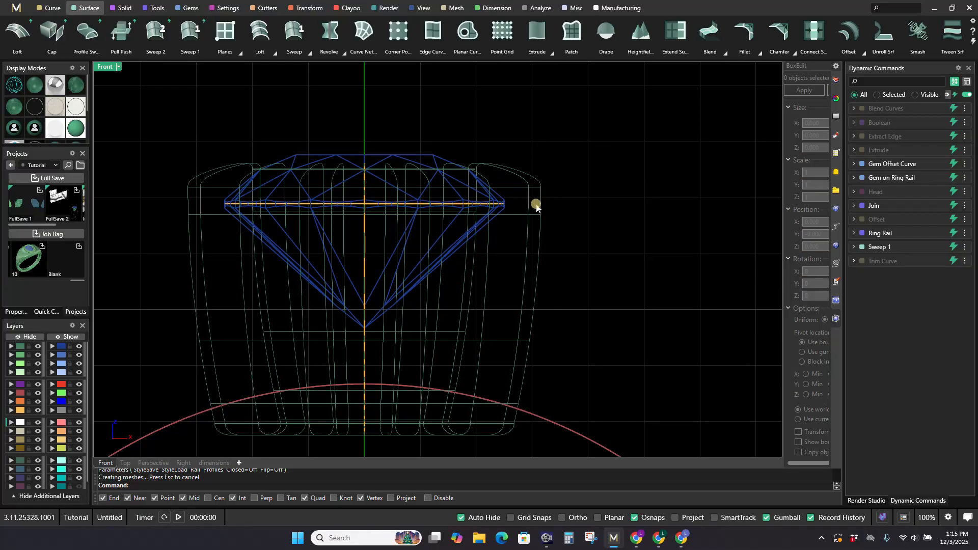
Step: Edit the source prong head of the bezel profile and set its head size to 1
scroll(536, 206, down, 1)
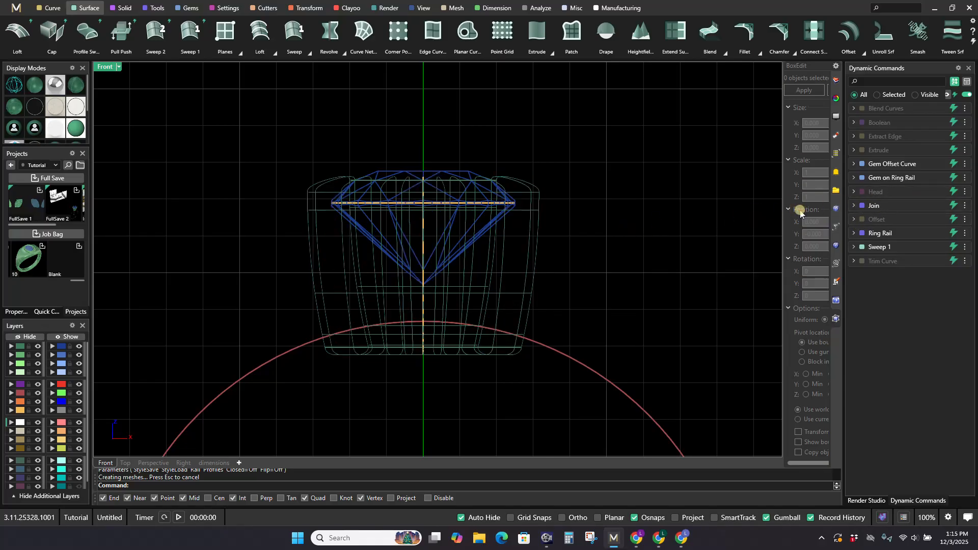
click(928, 192)
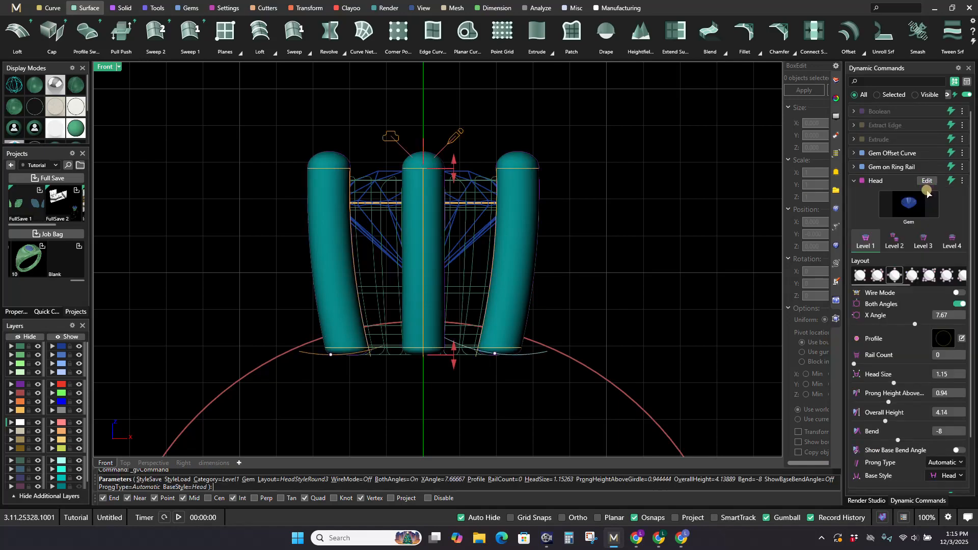
double_click(942, 375)
text(1)
key(Tab)
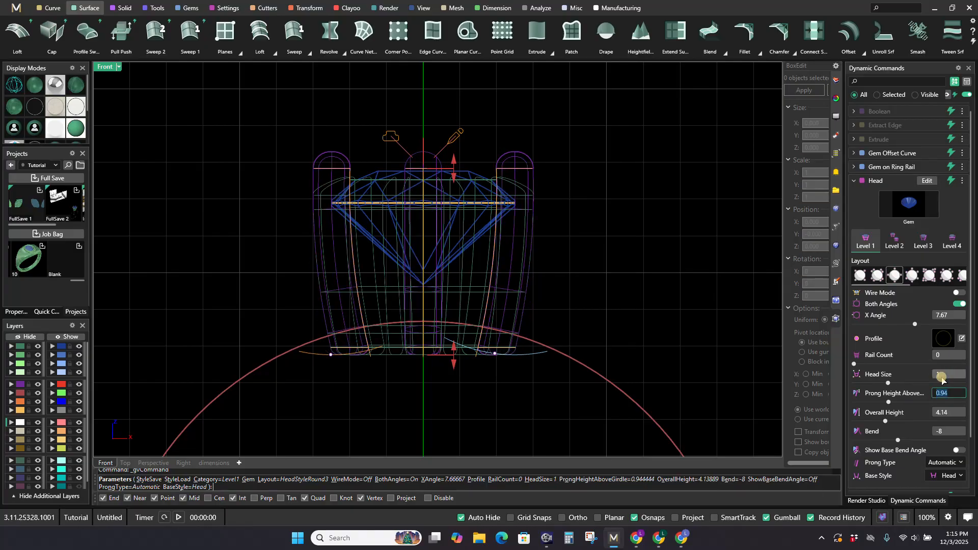
right_click(602, 290)
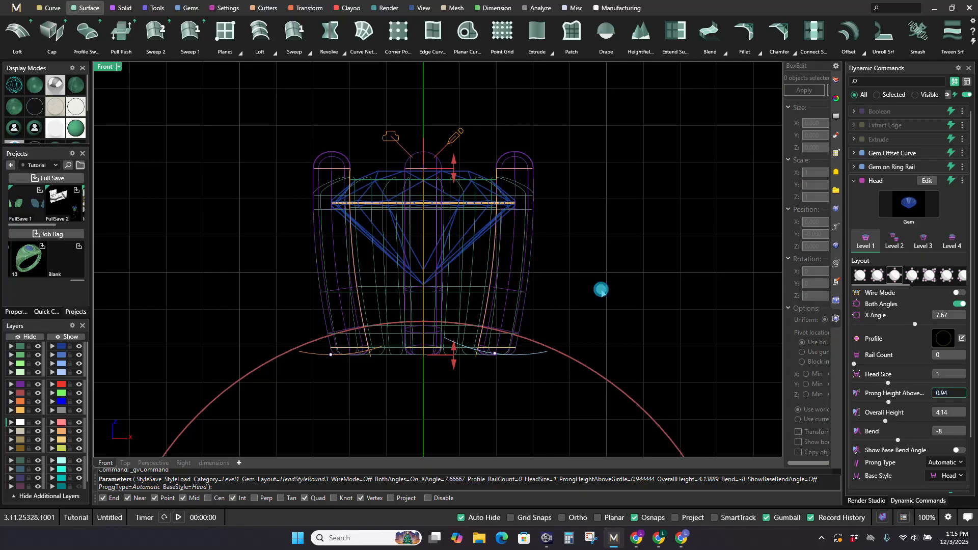
Step: Reshape the source prong head in the front view, setting its bend to -17 and X angle to 11
click(929, 198)
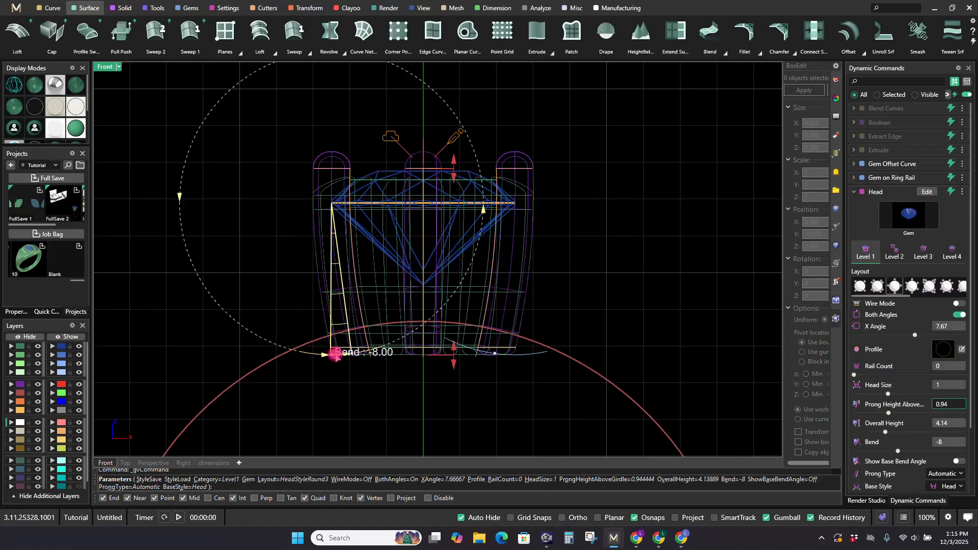
drag(330, 355, 312, 345)
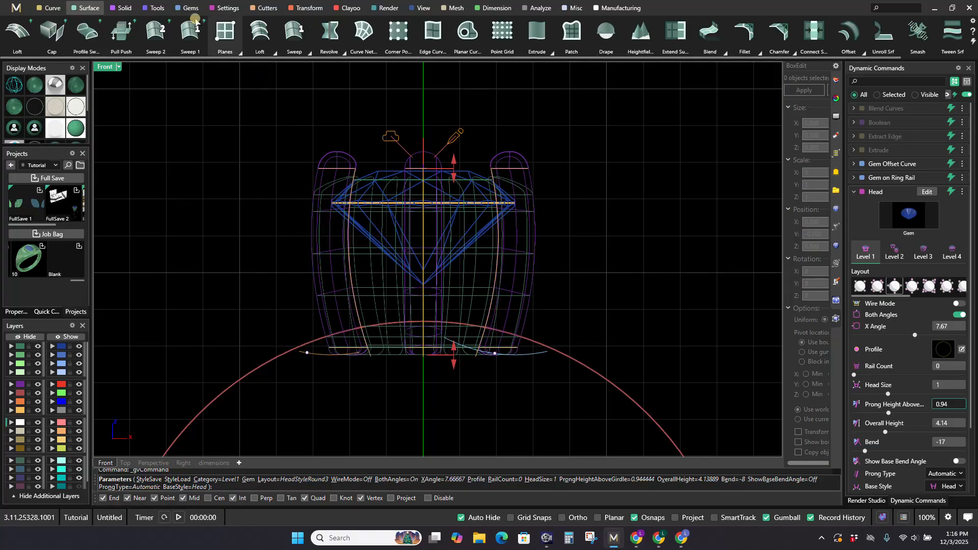
click(224, 8)
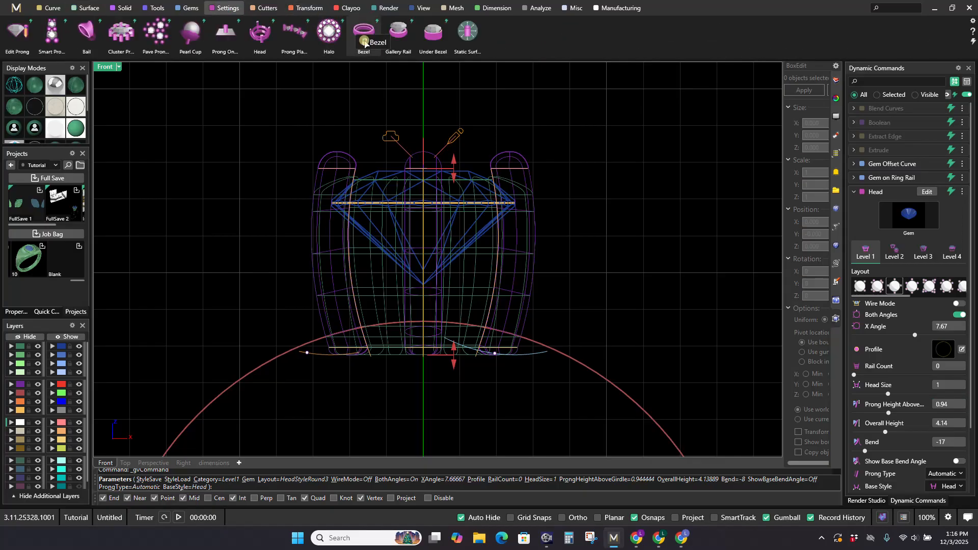
scroll(519, 367, up, 3)
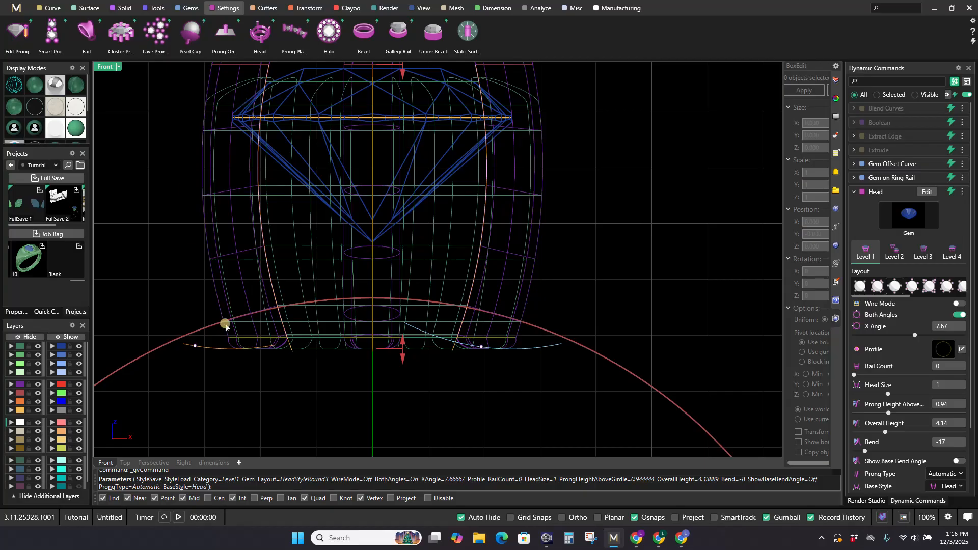
mouse_move(482, 349)
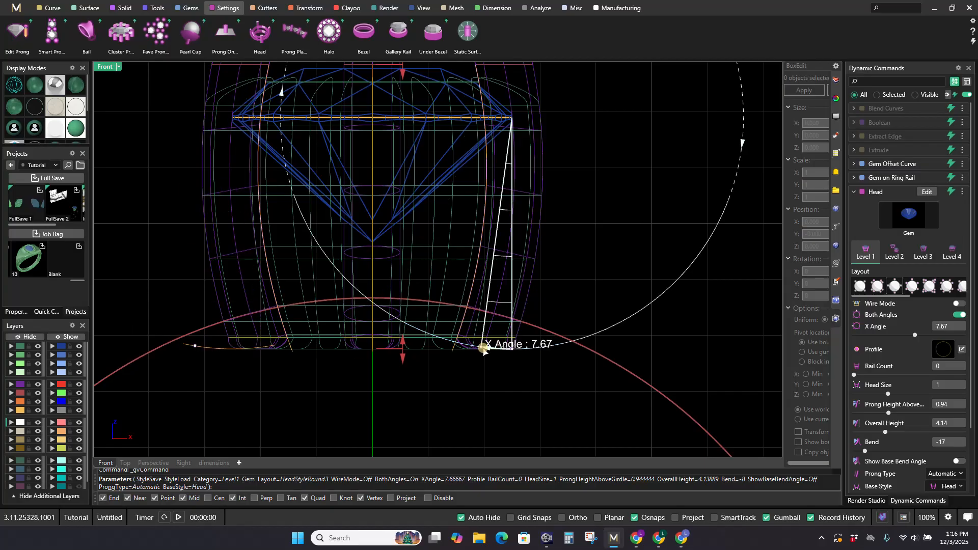
drag(483, 349, 463, 338)
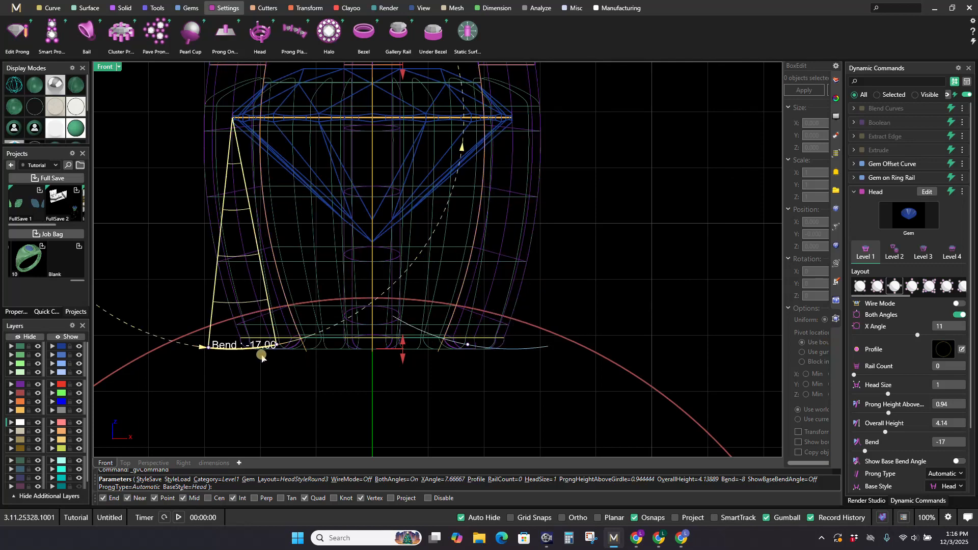
Step: Set the source prong head's bend to -11 and finish editing the head
mouse_move(247, 342)
drag(246, 343, 301, 331)
scroll(316, 326, down, 3)
right_drag(318, 334, 326, 367)
drag(317, 371, 270, 379)
mouse_move(278, 376)
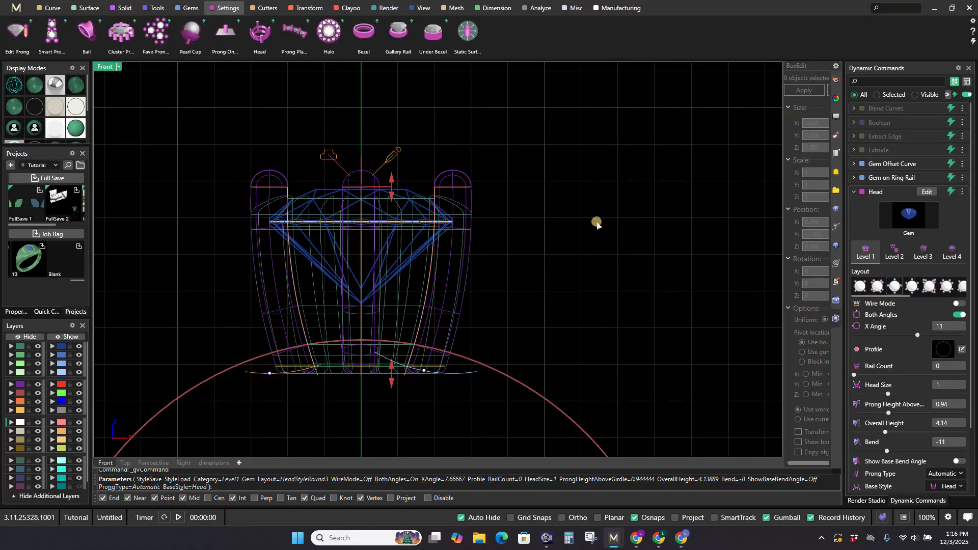
right_click(558, 235)
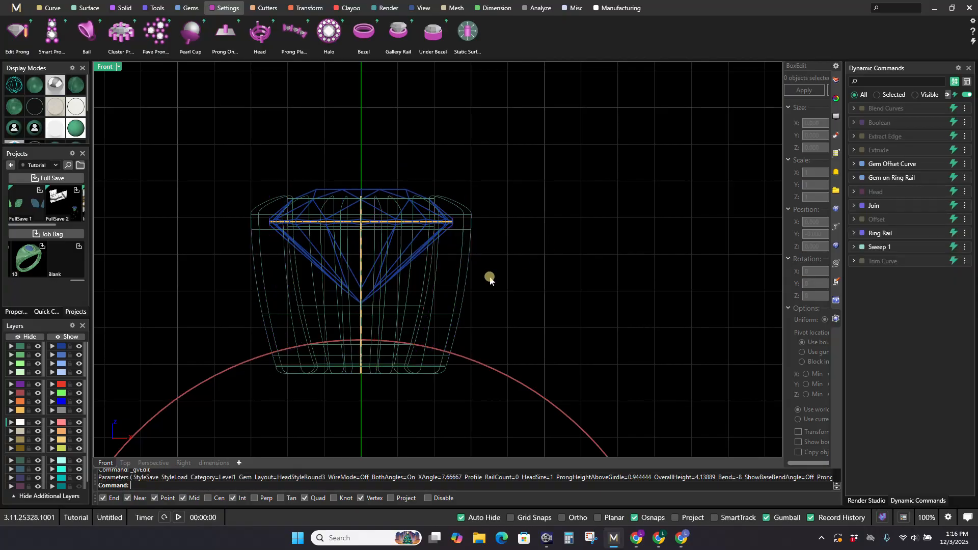
Step: Create a gem cutter on the bezel's center gem in the perspective view
click(154, 464)
mouse_move(528, 264)
right_down()
mouse_move(655, 207)
mouse_move(605, 234)
right_up()
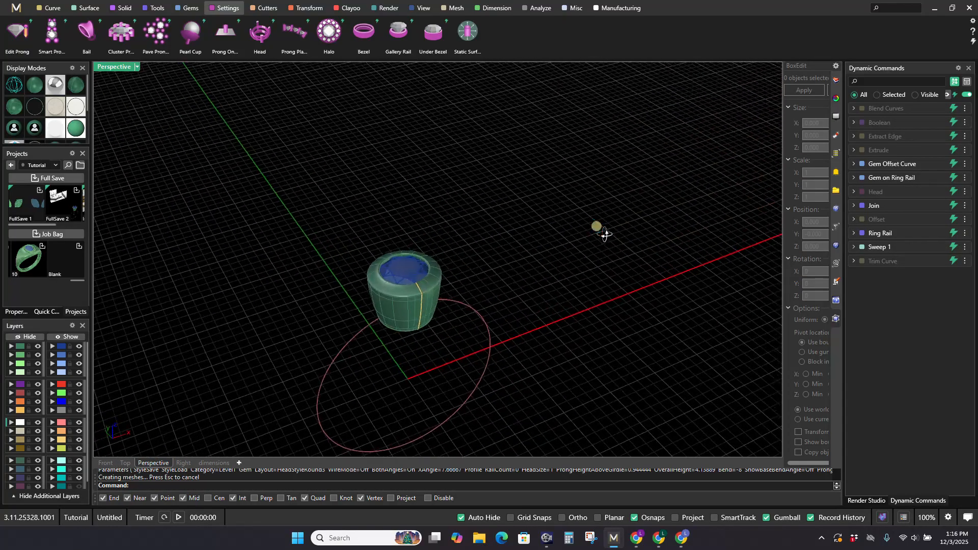
scroll(406, 277, up, 5)
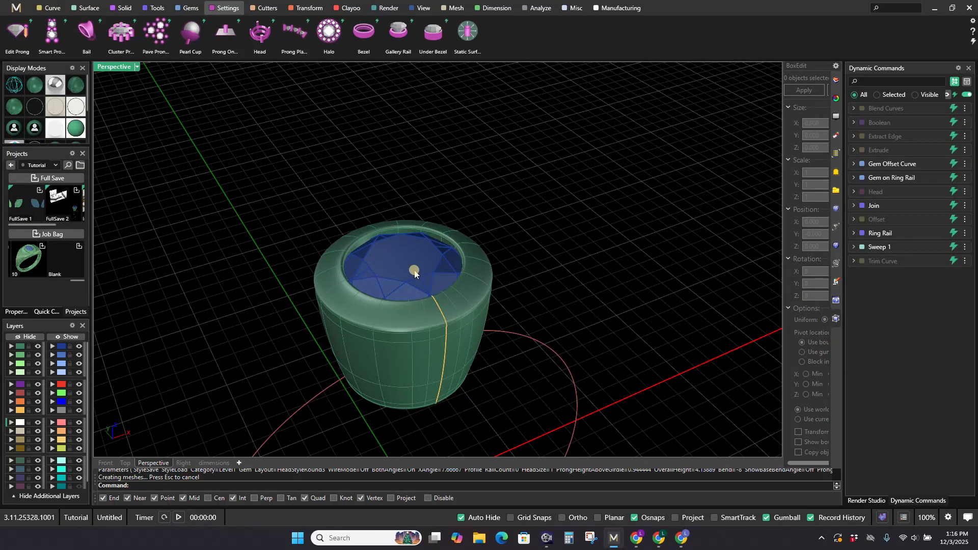
scroll(471, 241, down, 2)
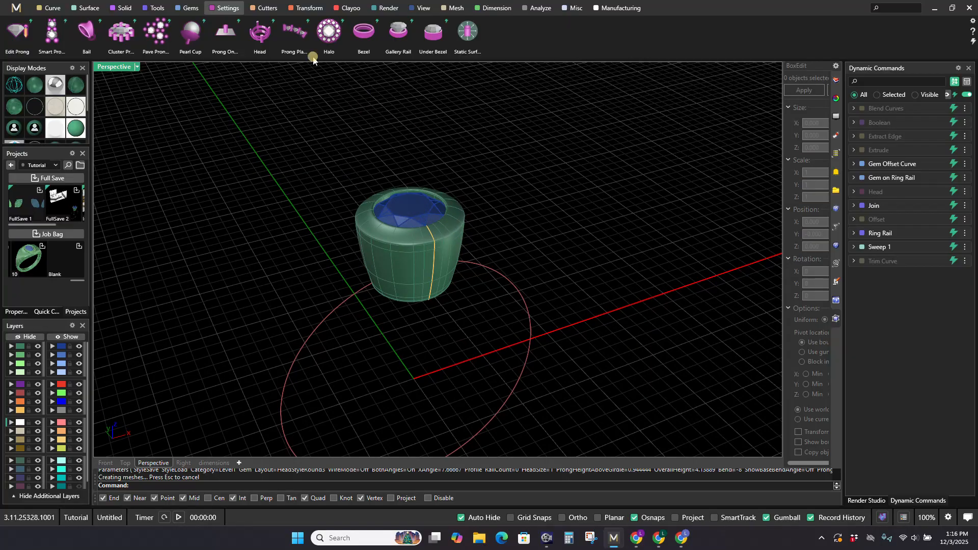
click(266, 8)
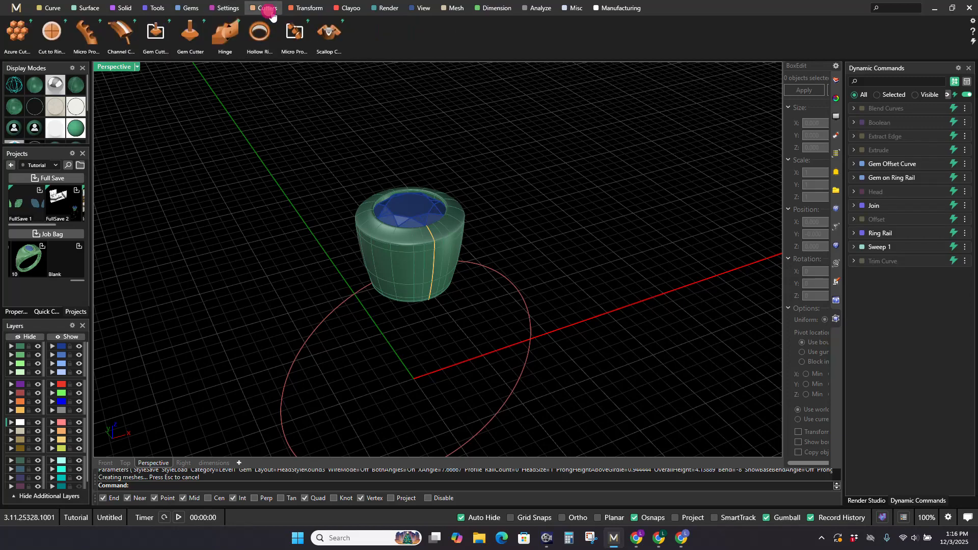
click(202, 42)
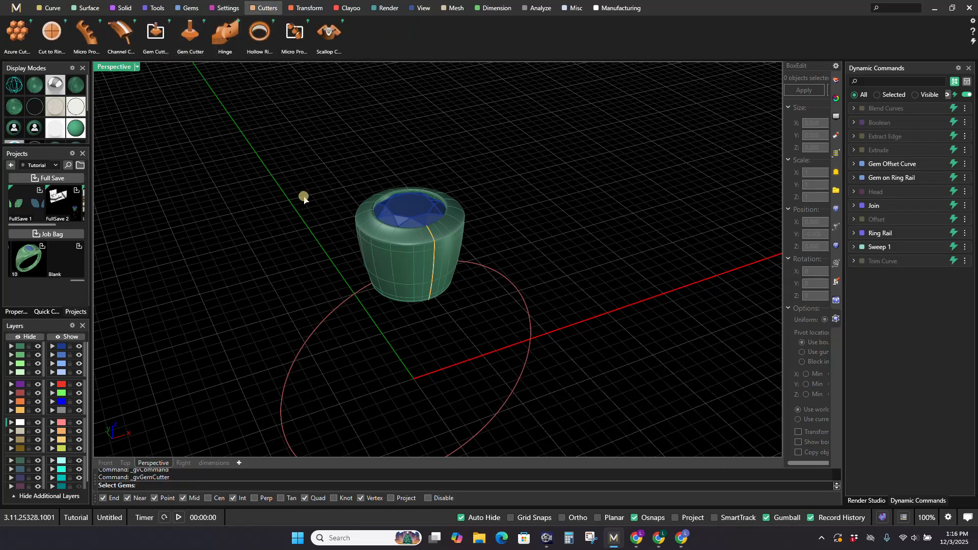
click(420, 212)
right_click(524, 189)
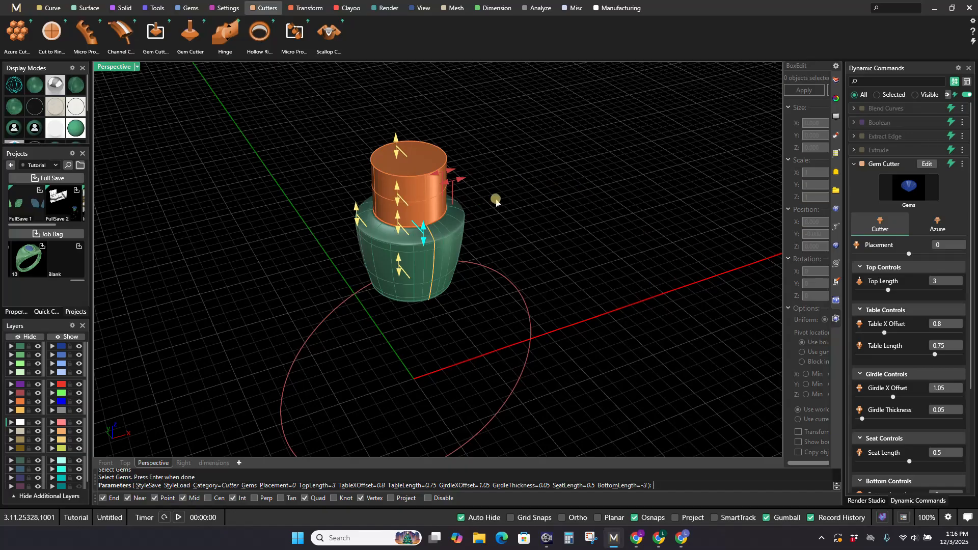
Step: Load the saved Bright Cut Bezel style into the gem cutter and finish the cutter
click(961, 165)
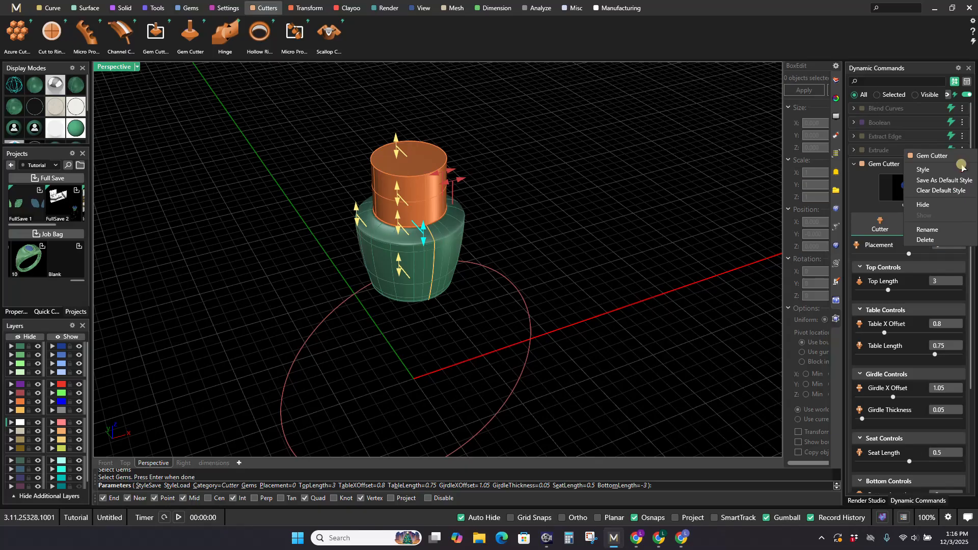
click(880, 173)
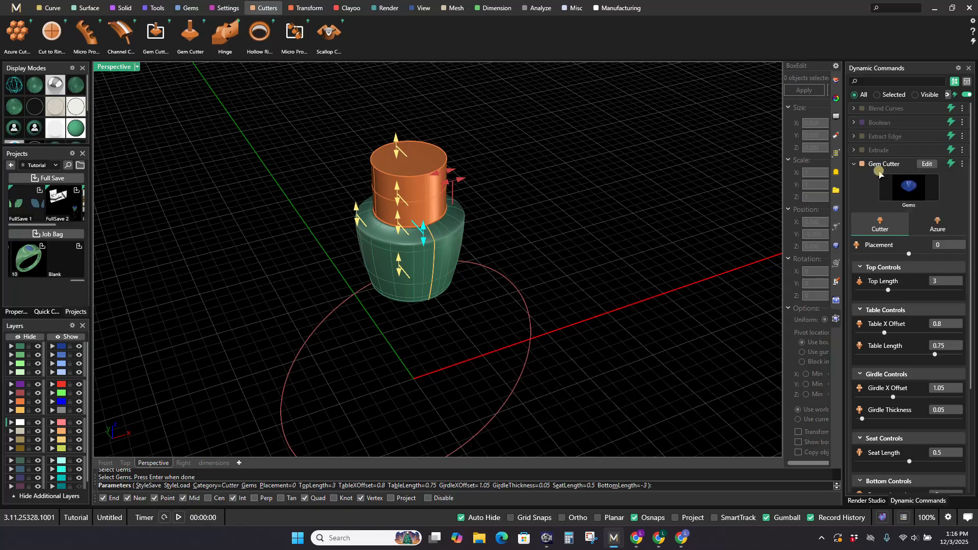
click(961, 166)
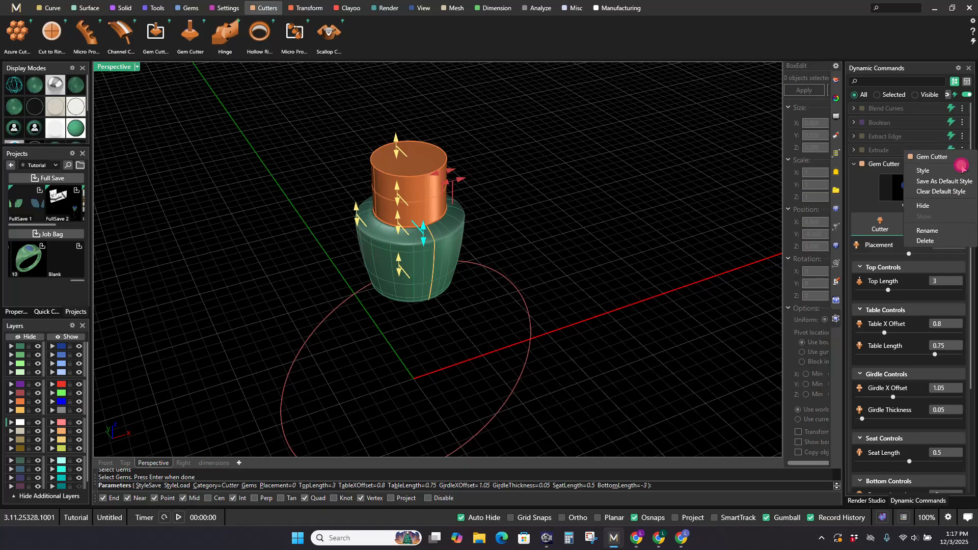
click(923, 170)
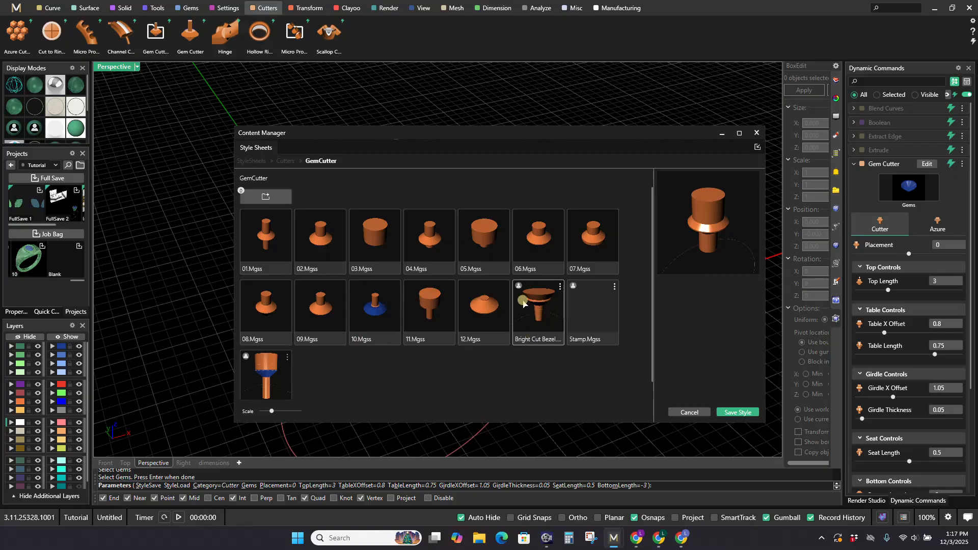
click(542, 306)
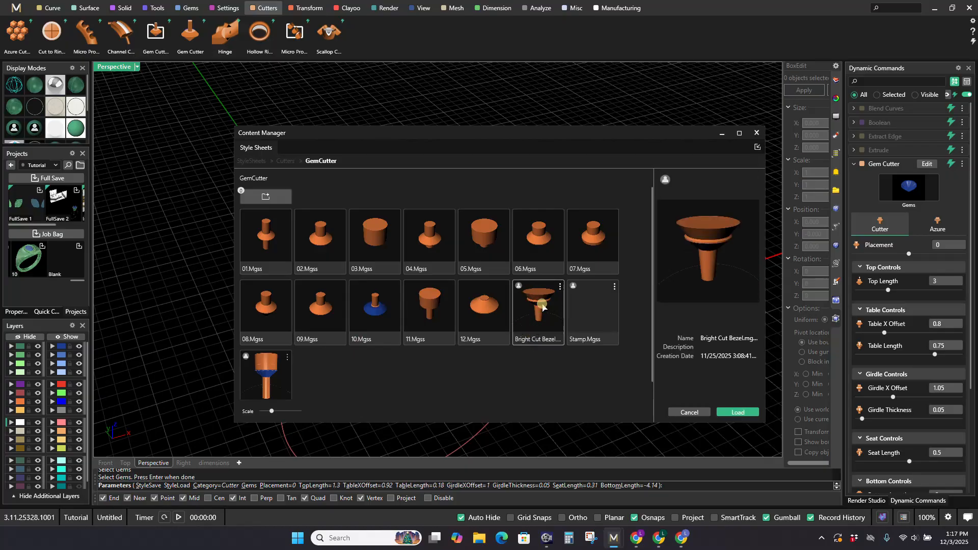
click(757, 133)
right_click(493, 223)
Step: Subtract the gem cutter from the swept bezel with a Boolean Difference
mouse_move(481, 302)
right_down()
mouse_move(478, 281)
mouse_move(484, 316)
right_up()
scroll(484, 277, down, 6)
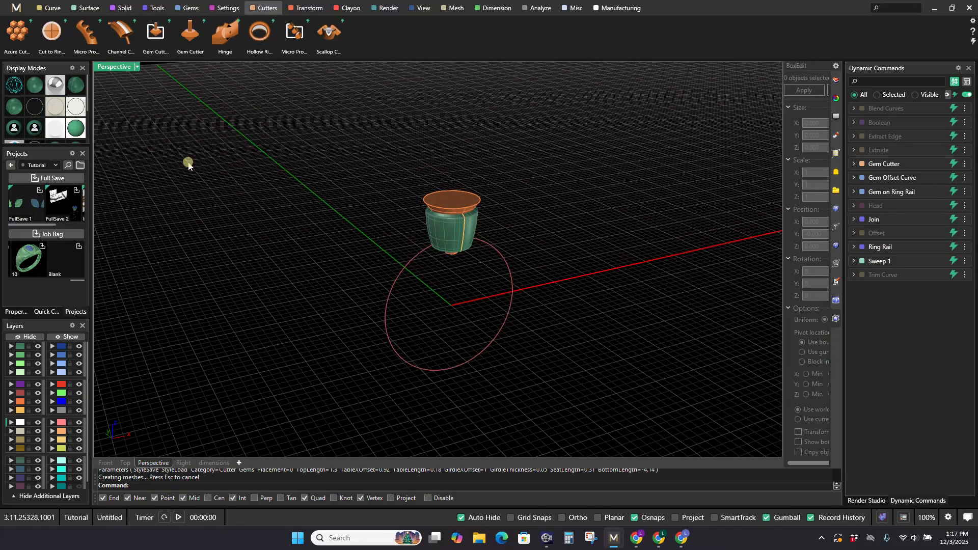
click(120, 8)
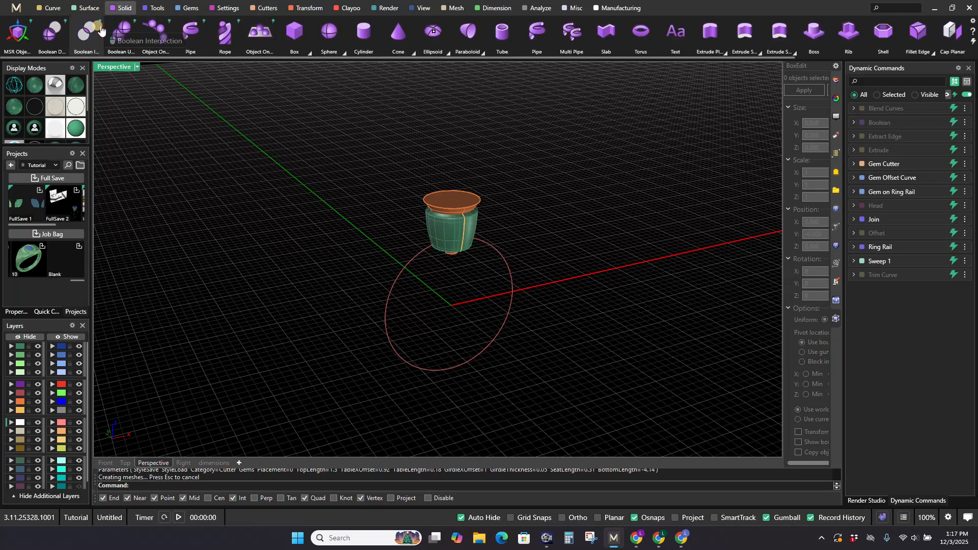
click(43, 37)
scroll(462, 232, up, 3)
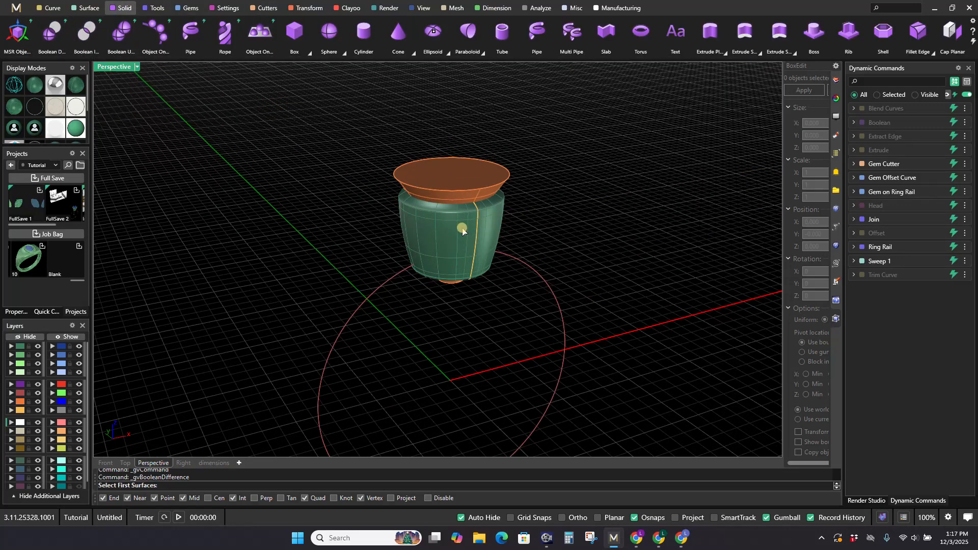
click(462, 232)
key(Return)
click(469, 175)
key(Return)
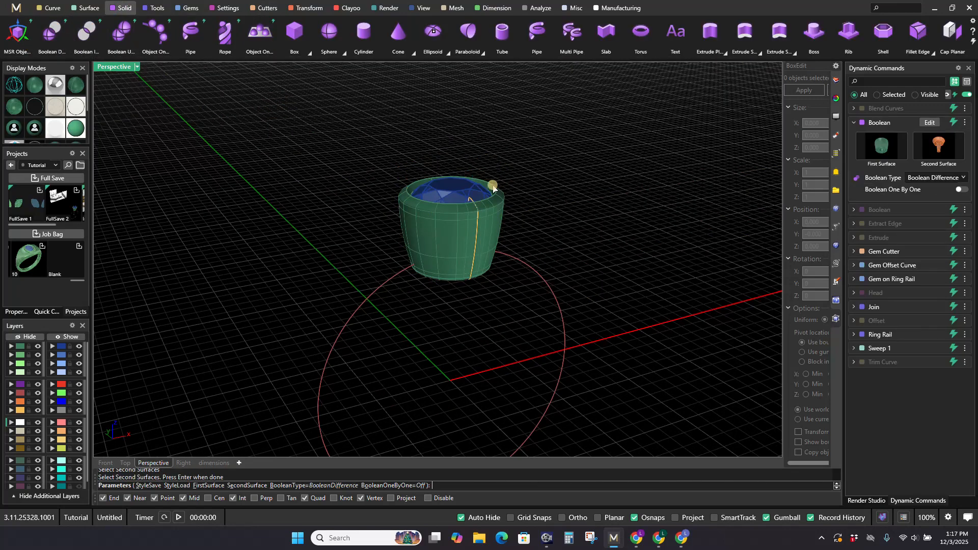
scroll(493, 188, up, 4)
key(Return)
Step: Examine the cut bezel's rim and gem seat up close and from above
scroll(506, 183, down, 6)
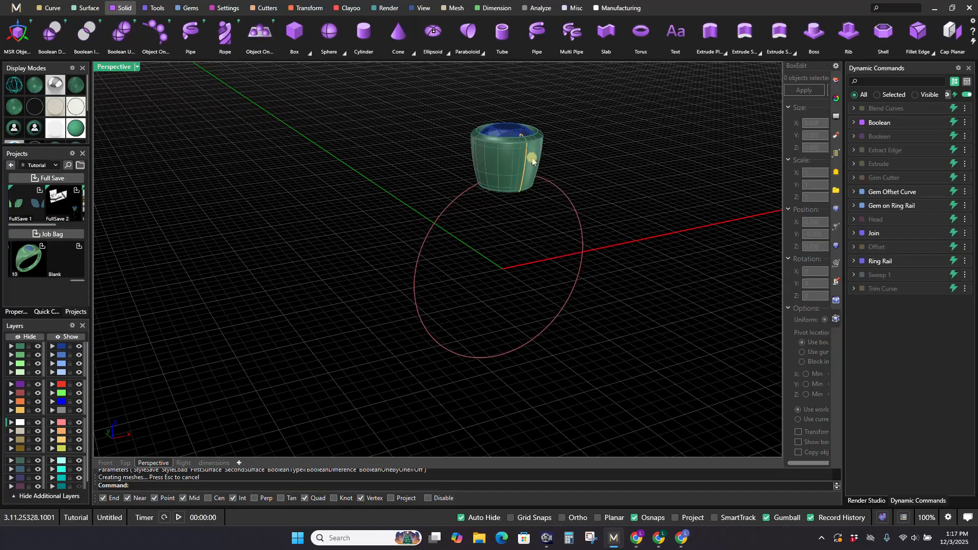
right_drag(533, 162, 520, 220)
scroll(524, 292, up, 5)
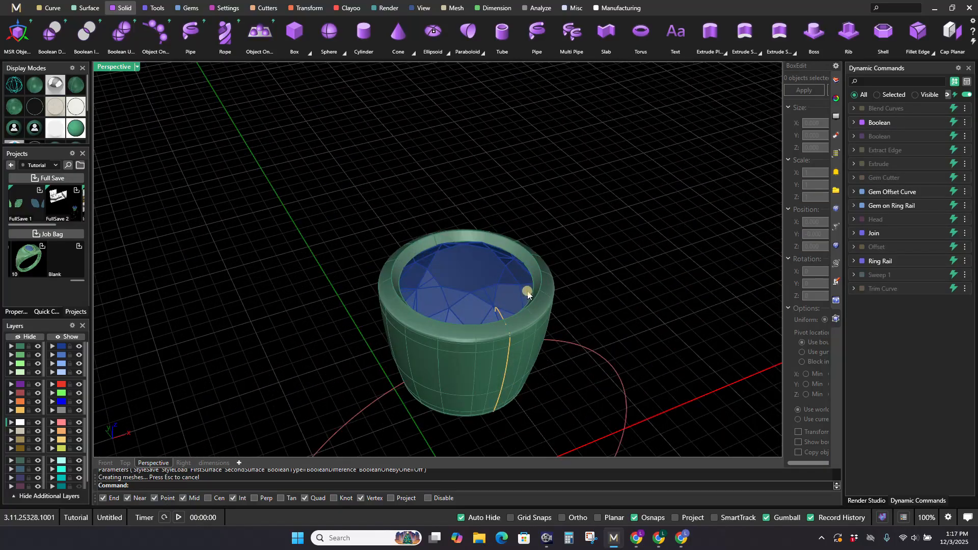
scroll(531, 273, down, 3)
scroll(535, 288, up, 3)
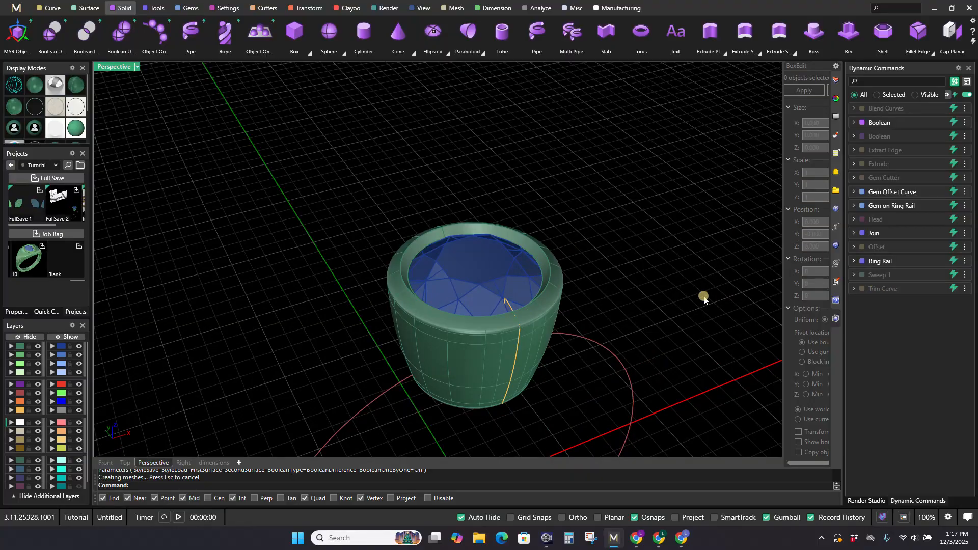
scroll(560, 272, up, 5)
scroll(568, 273, down, 6)
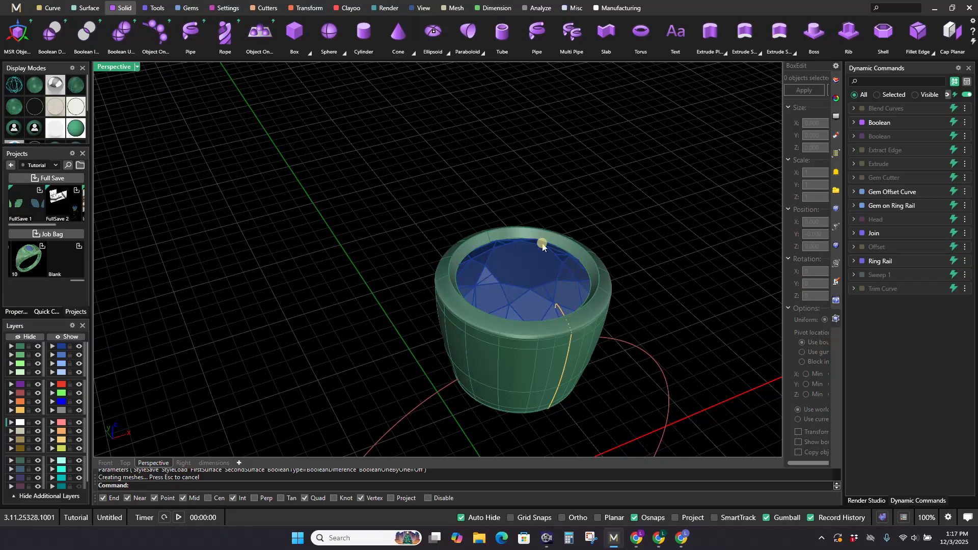
Step: Edit the bezel profile's Trim Curve command to a trim start of about 0.03 and a trim end of 0.8
click(929, 289)
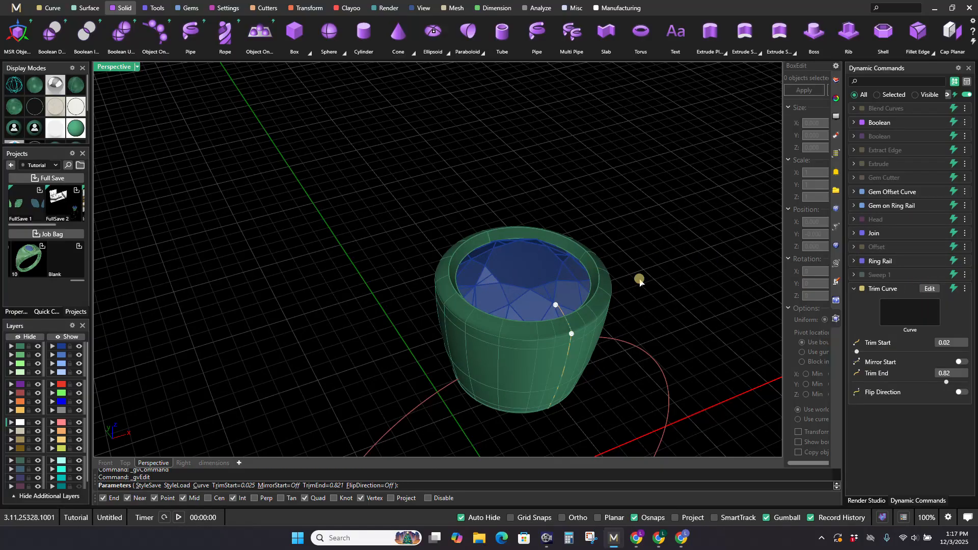
right_drag(640, 283, 525, 255)
scroll(526, 263, up, 6)
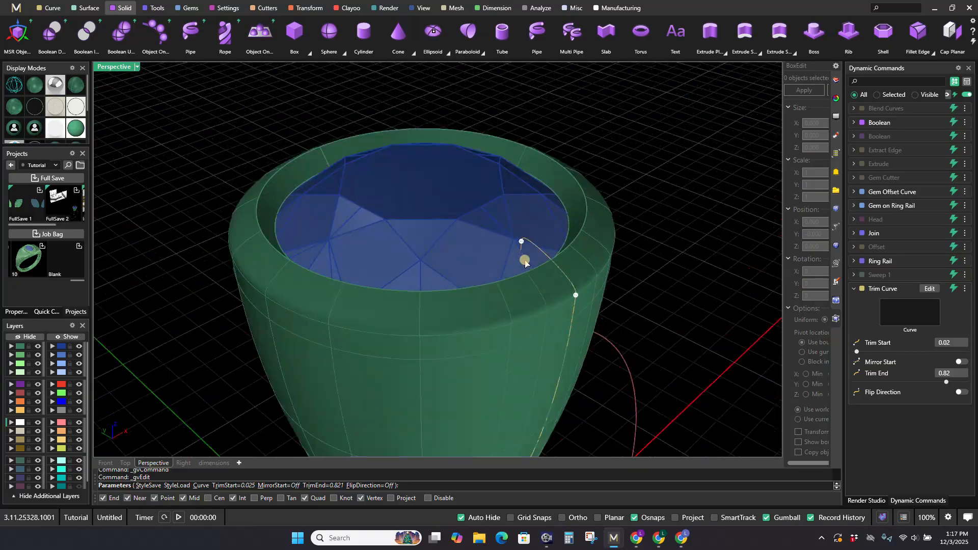
scroll(525, 263, up, 5)
scroll(524, 262, down, 8)
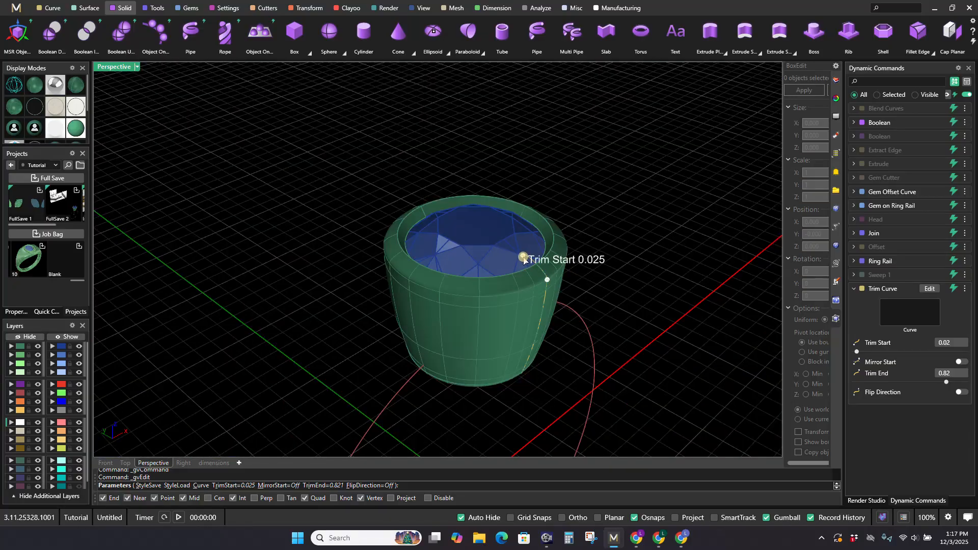
drag(523, 260, 548, 290)
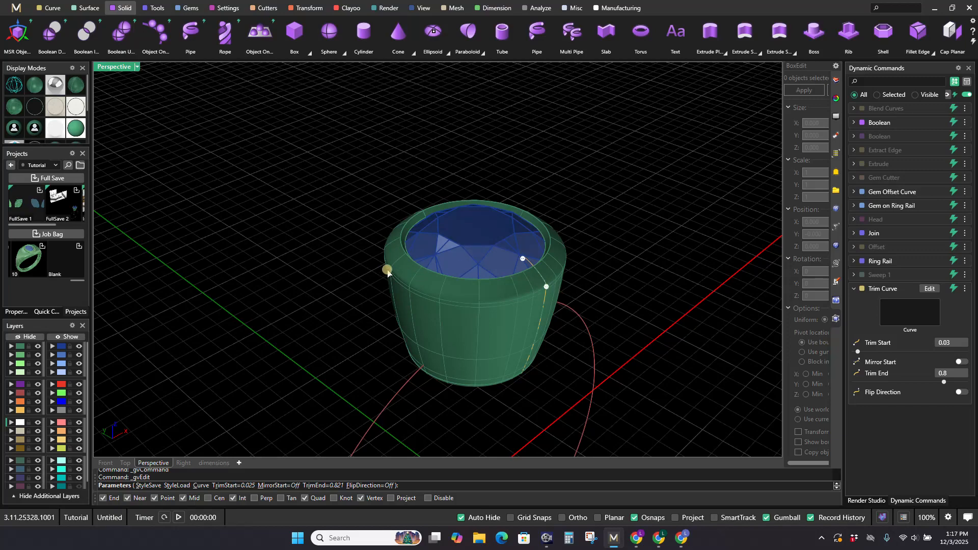
right_click(618, 185)
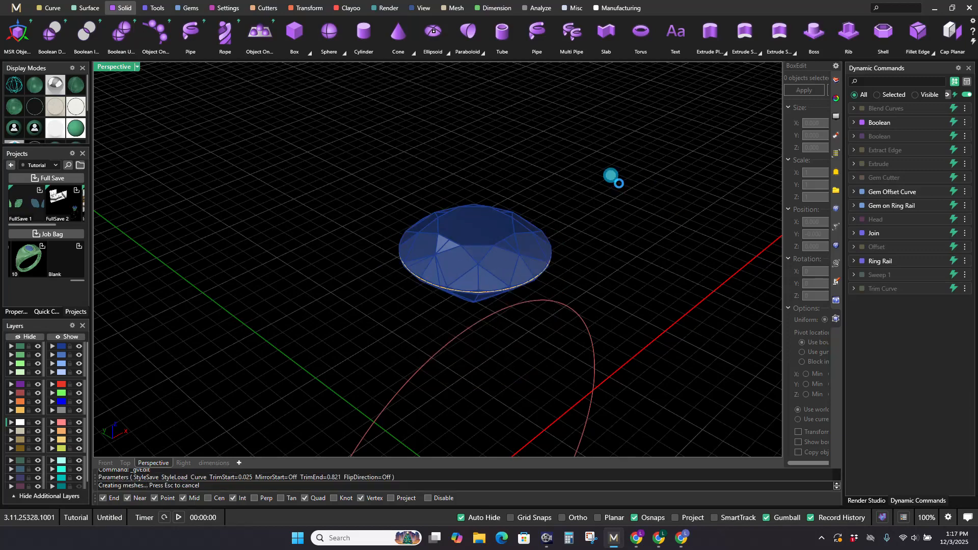
Step: Edit the Blend Curves command of the bezel profile, reducing Blend Second Curve to 0.1
click(928, 108)
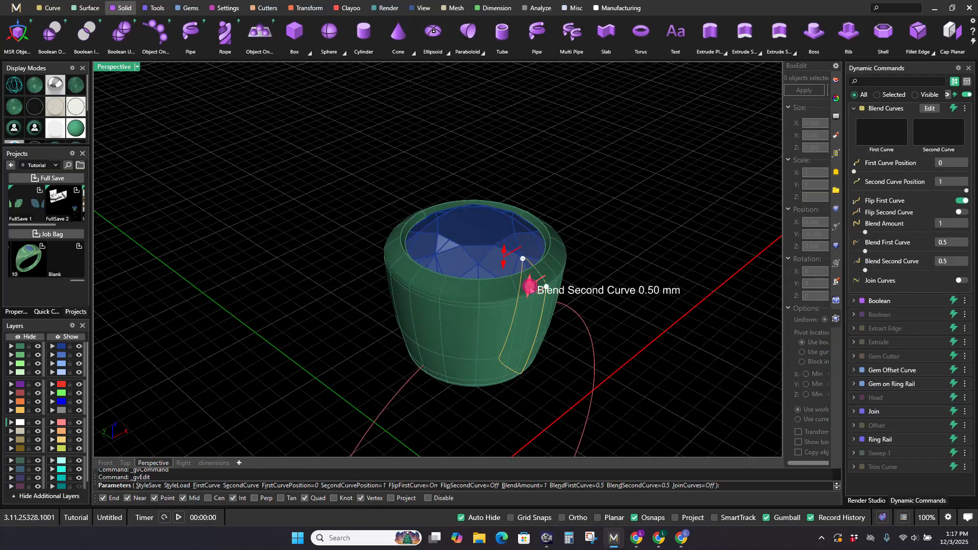
drag(530, 291, 525, 291)
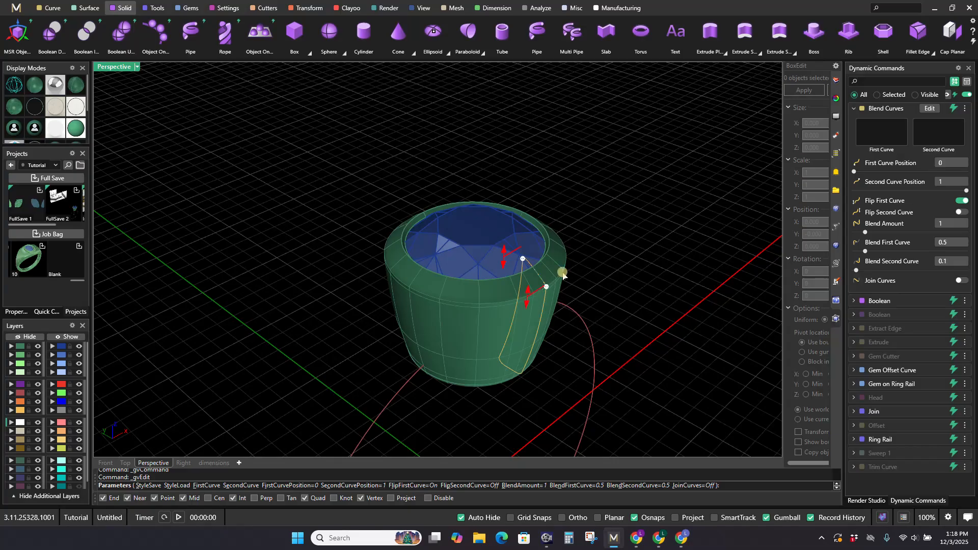
scroll(522, 281, up, 3)
scroll(674, 225, down, 5)
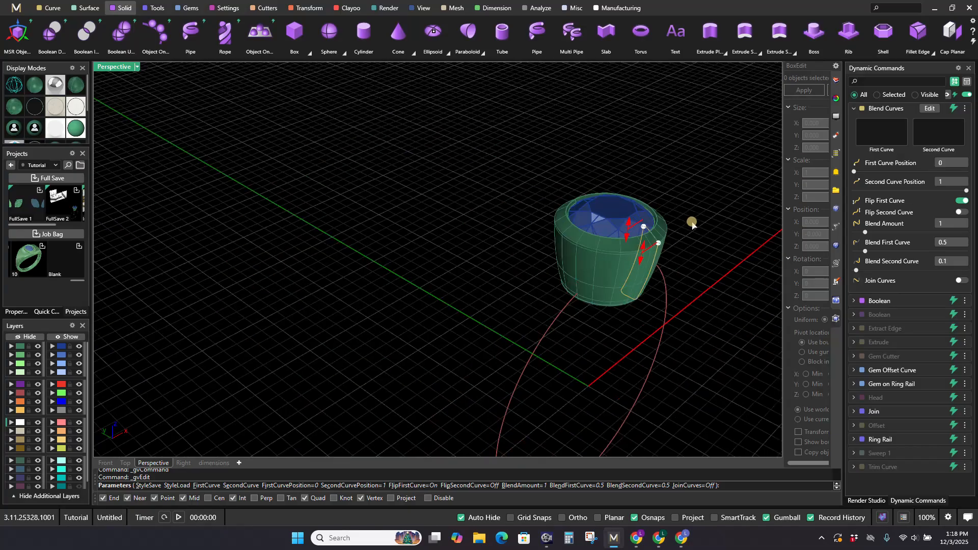
right_click(692, 223)
Step: Examine the reshaped bezel and its rim on the ring rail from several angles and distances
scroll(630, 236, down, 3)
shift+right_drag(629, 235, 498, 305)
scroll(503, 270, up, 3)
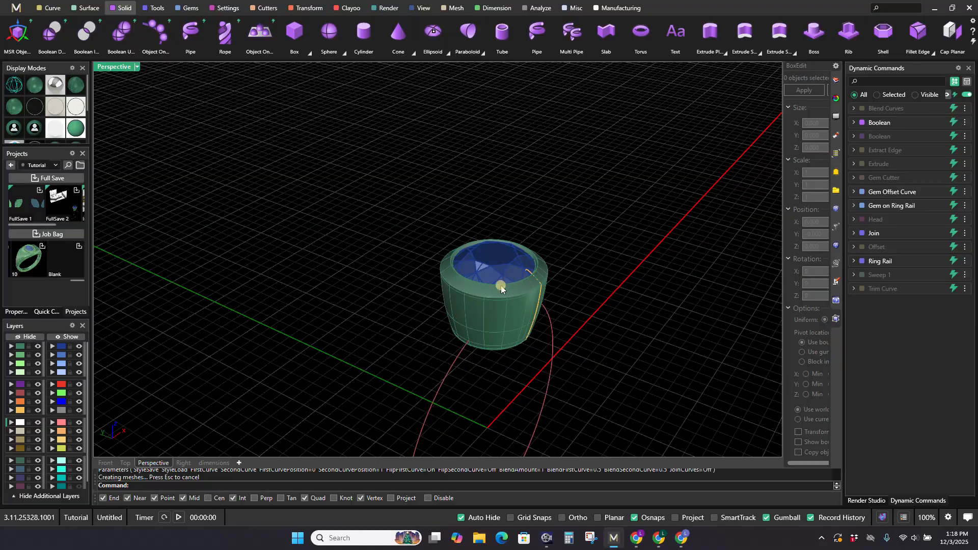
mouse_move(532, 327)
shift+right_down()
mouse_move(530, 273)
mouse_move(550, 254)
shift+right_up()
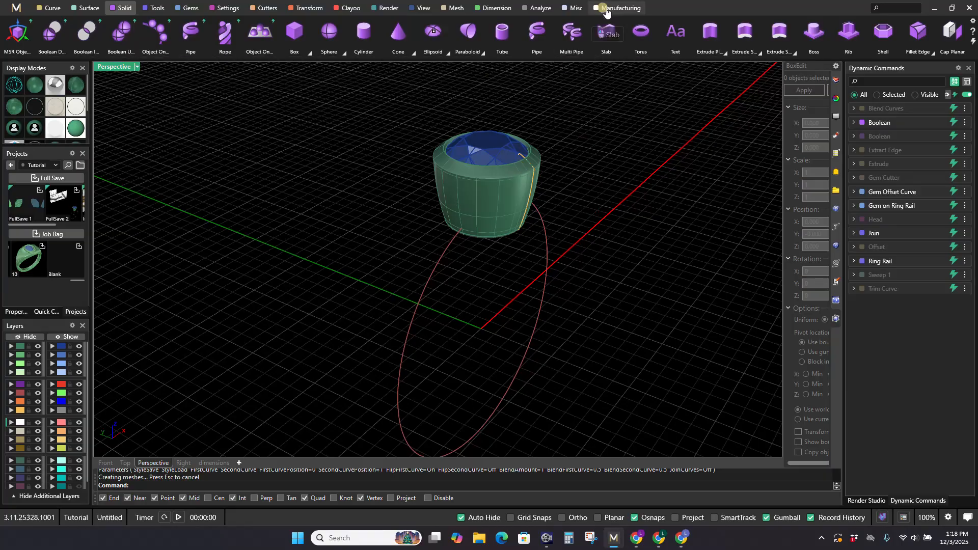
click(388, 8)
scroll(461, 152, down, 2)
right_drag(461, 151, 450, 173)
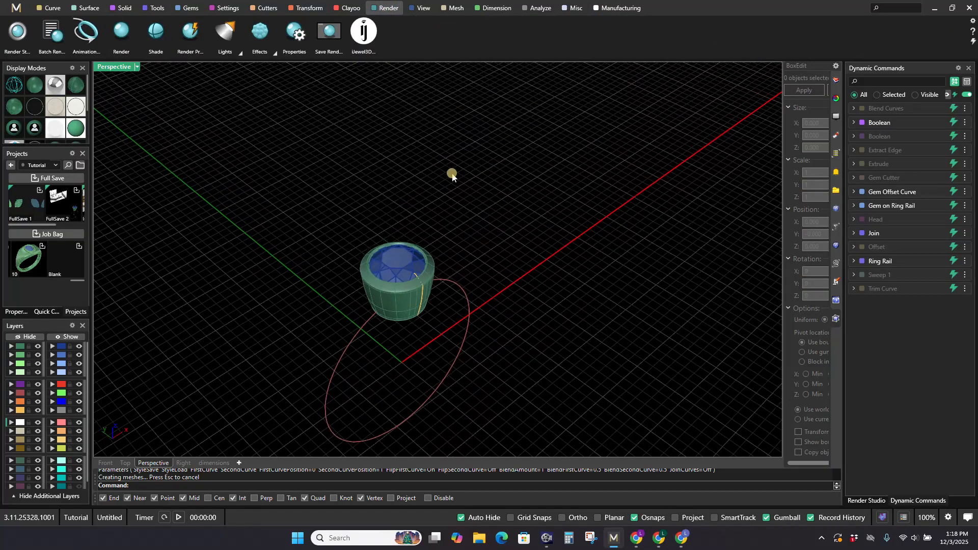
shift+right_drag(378, 156, 423, 148)
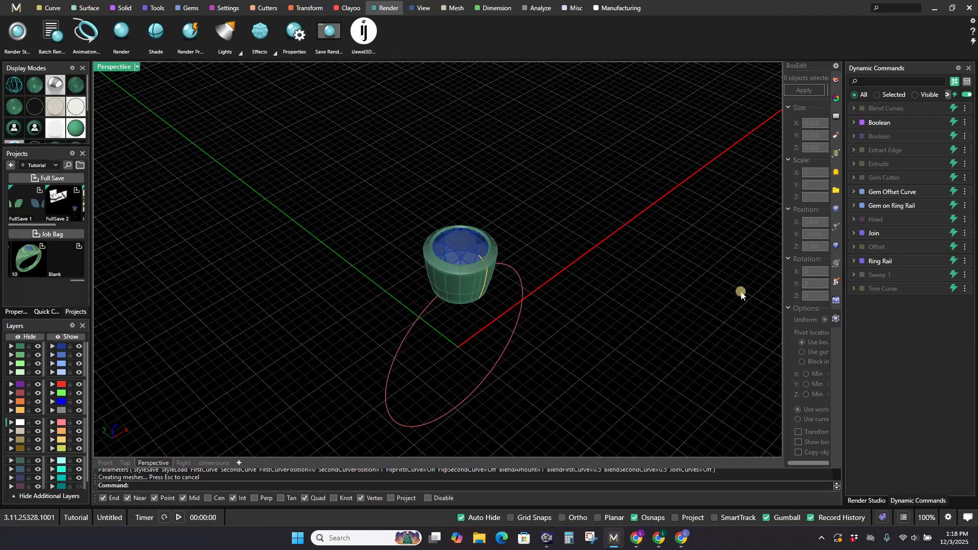
Step: Edit the bezel profile's Trim Curve command to a trim start of 0 and a trim end of 0.87
mouse_move(891, 290)
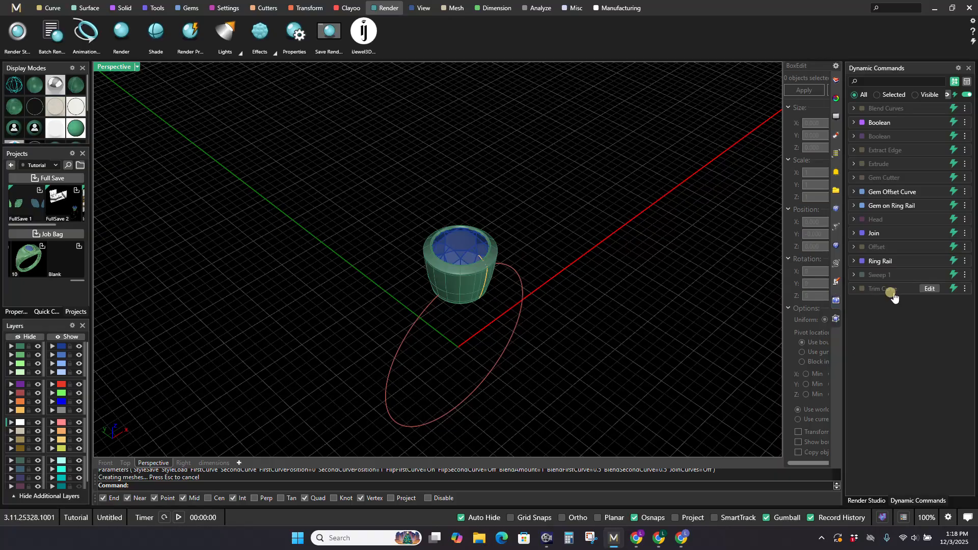
click(928, 288)
right_drag(599, 288, 583, 257)
scroll(618, 250, down, 5)
scroll(582, 254, up, 7)
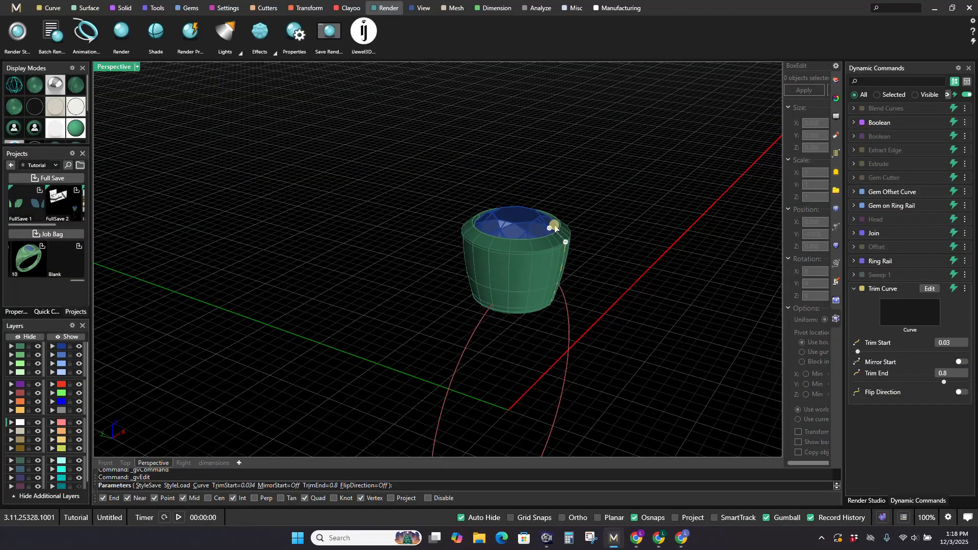
mouse_move(550, 229)
mouse_down()
mouse_move(559, 218)
mouse_move(549, 216)
mouse_move(567, 242)
mouse_move(569, 230)
mouse_up()
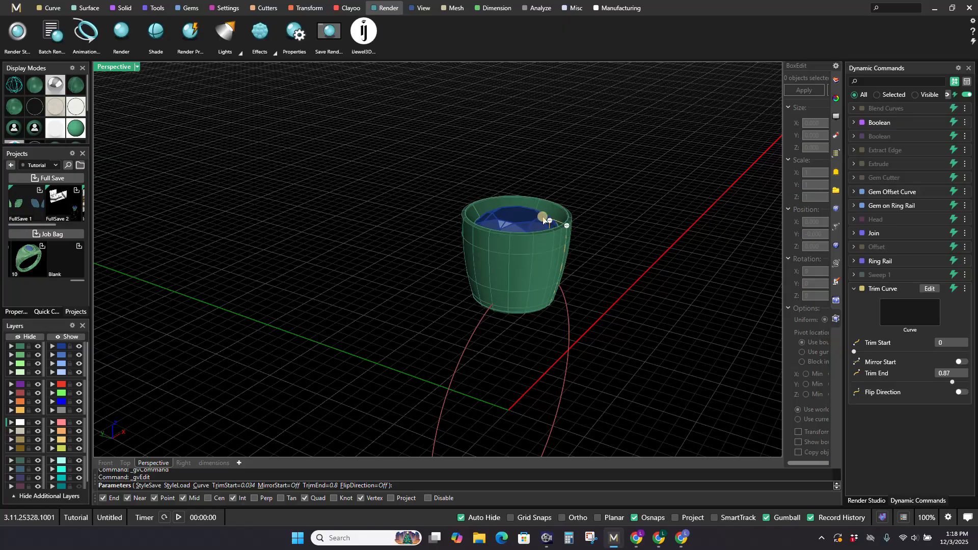
right_click(622, 222)
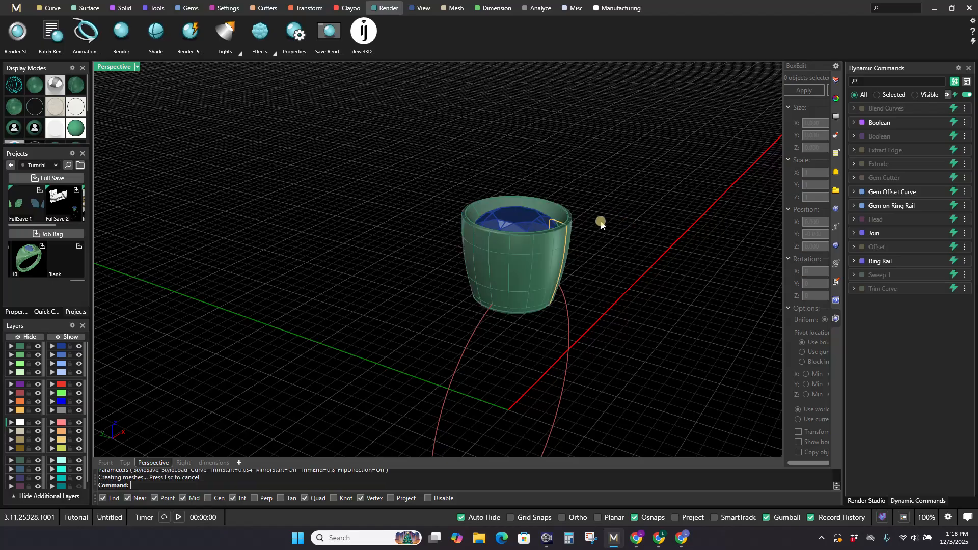
Step: Edit the Gem Cutter command by loading the saved Straight Bezel style, and finish the edit
click(931, 177)
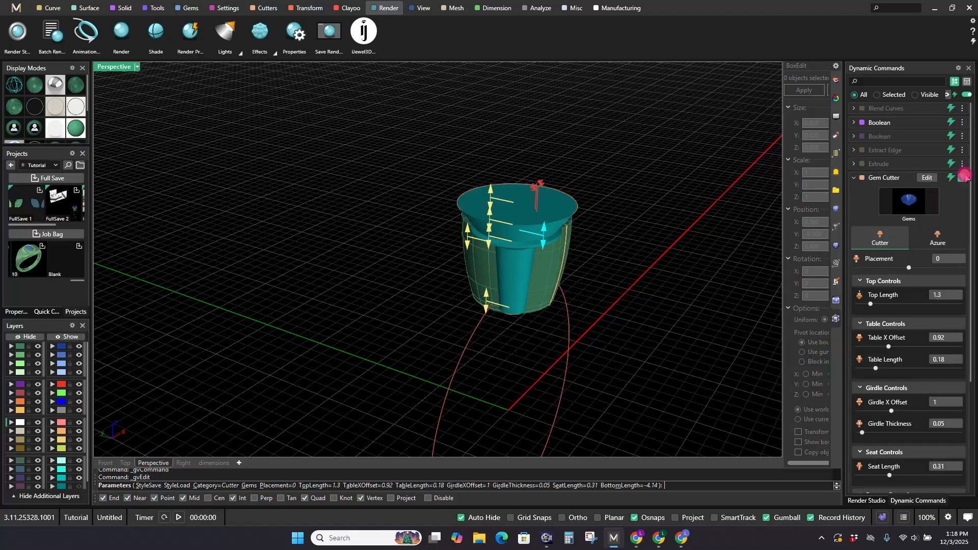
click(962, 178)
click(942, 180)
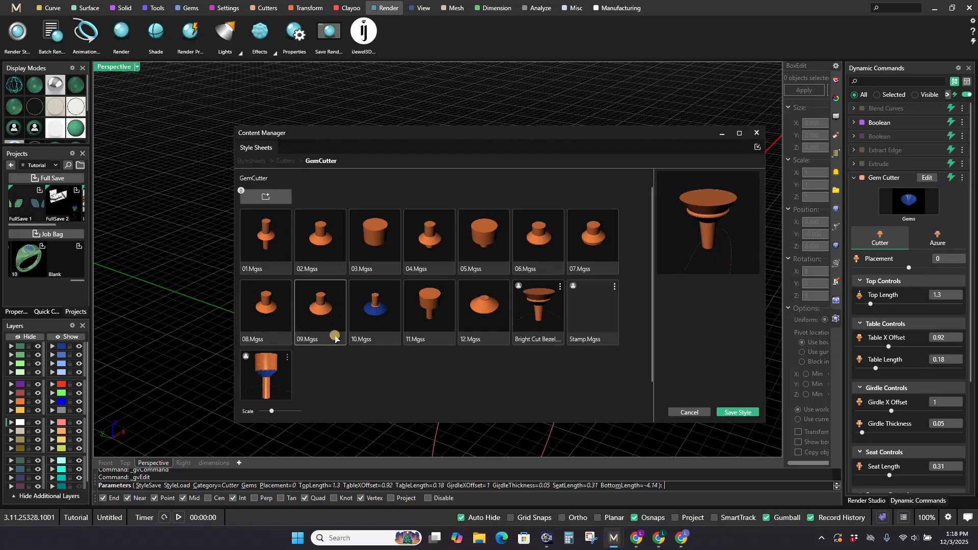
scroll(280, 390, down, 1)
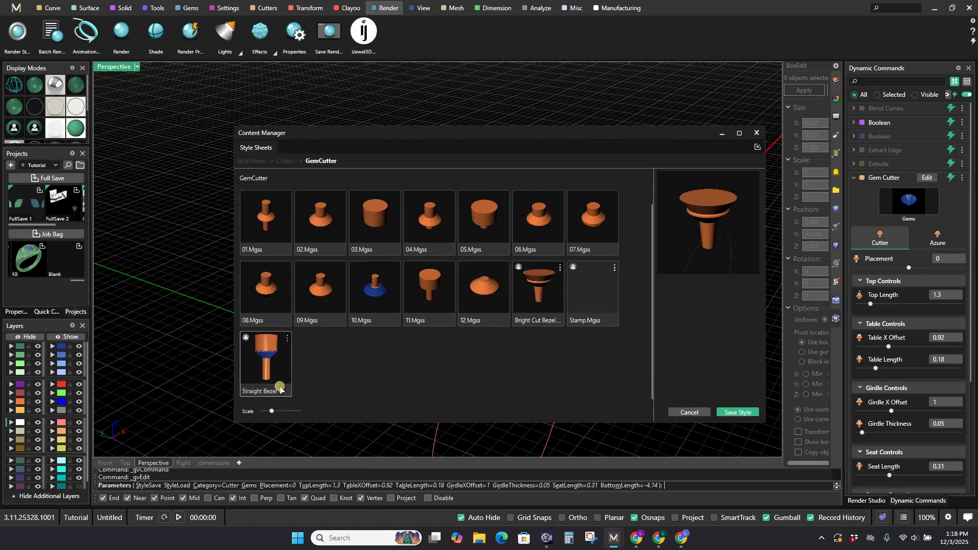
double_click(261, 362)
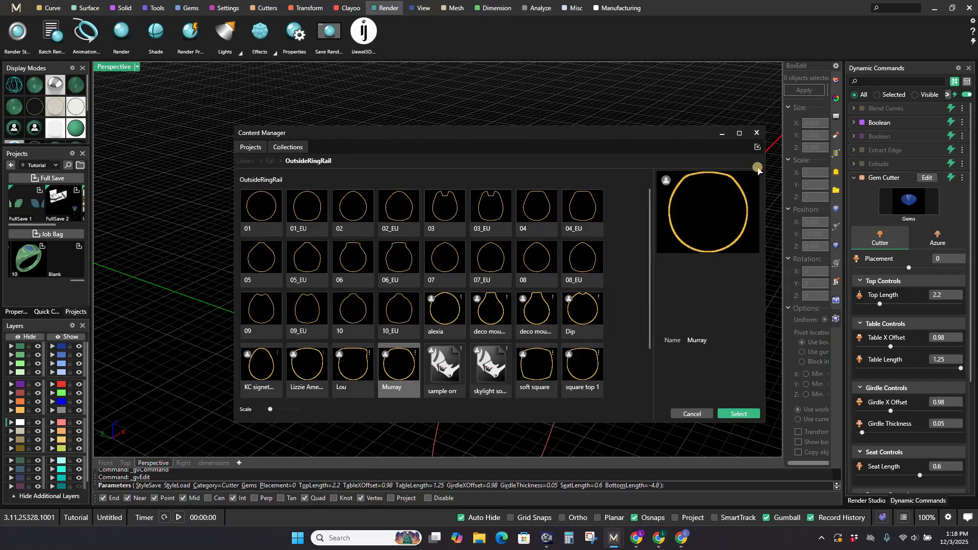
click(759, 132)
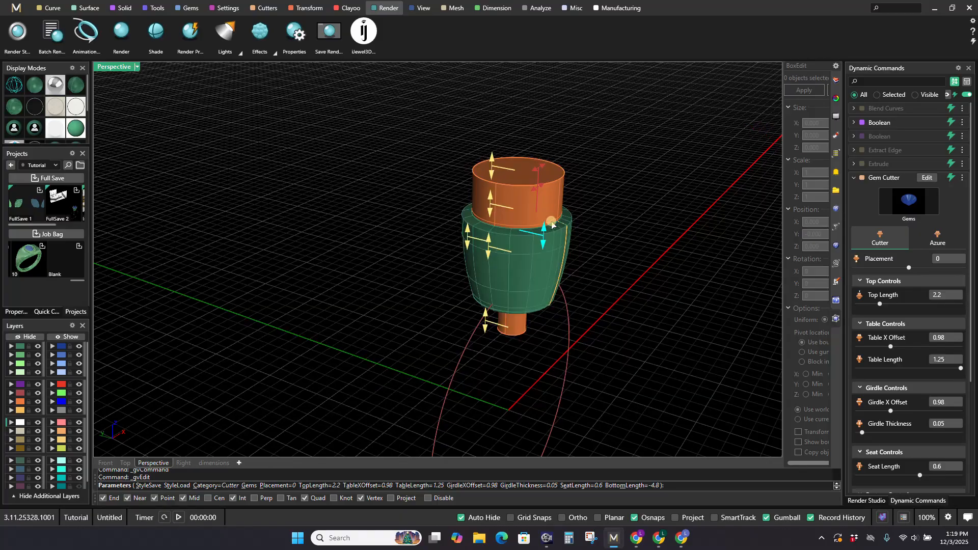
right_drag(559, 227, 549, 207)
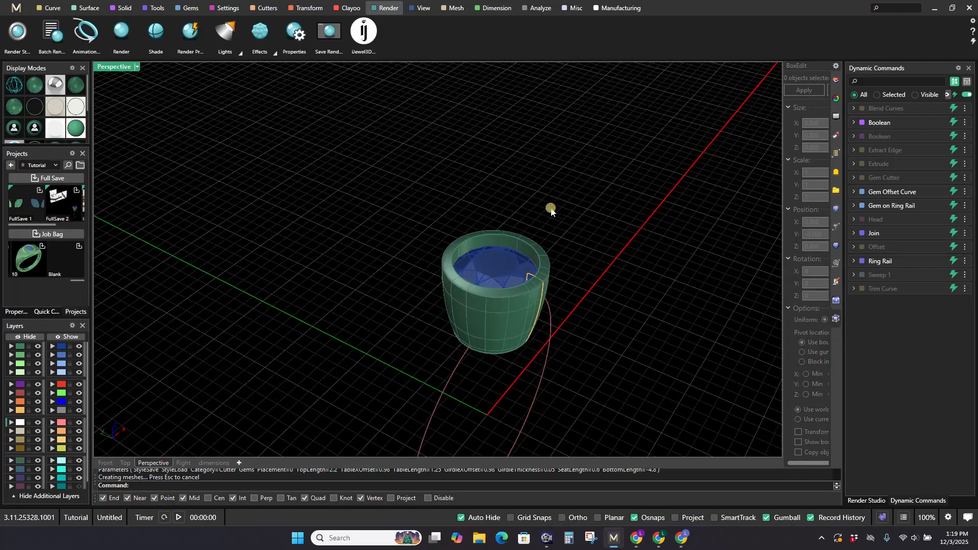
Step: Examine the straight-cut bezel's rim, inner wall and gem seat up close and from several angles
scroll(509, 285, down, 3)
right_drag(509, 285, 481, 286)
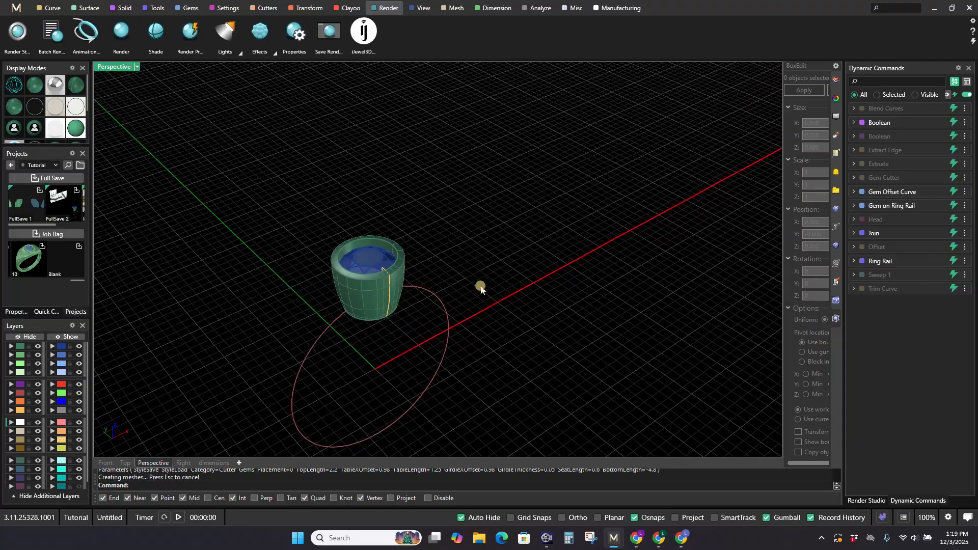
right_drag(385, 331, 377, 302)
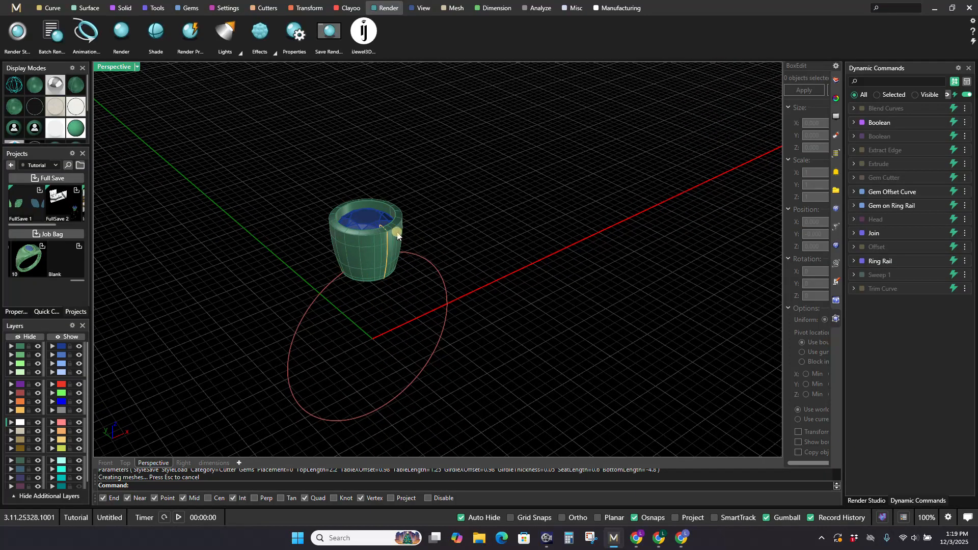
scroll(408, 277, down, 4)
scroll(411, 299, up, 4)
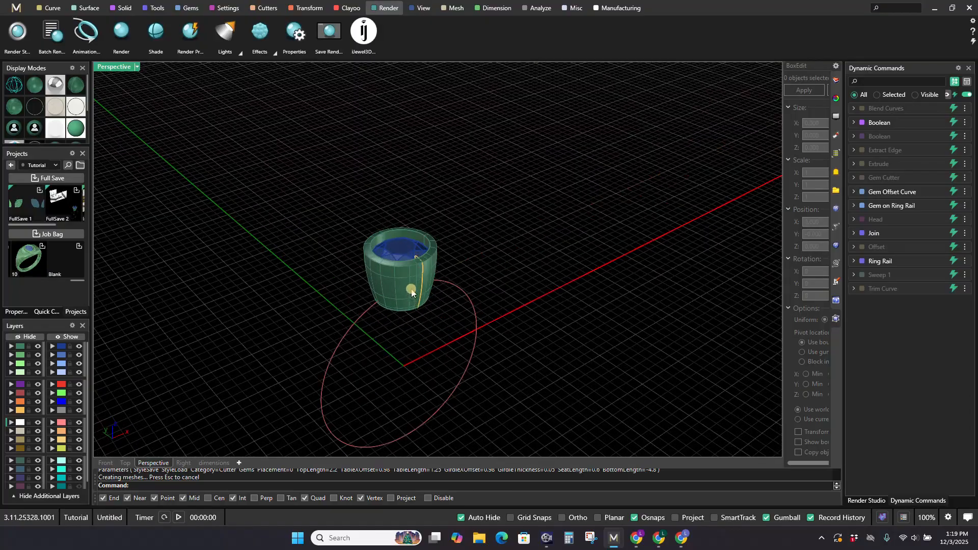
scroll(411, 291, up, 2)
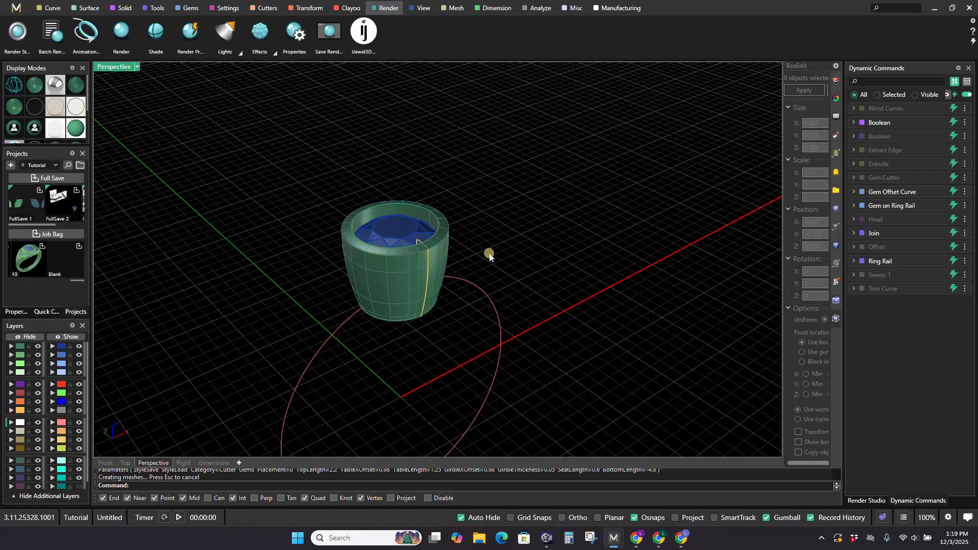
right_drag(489, 254, 518, 235)
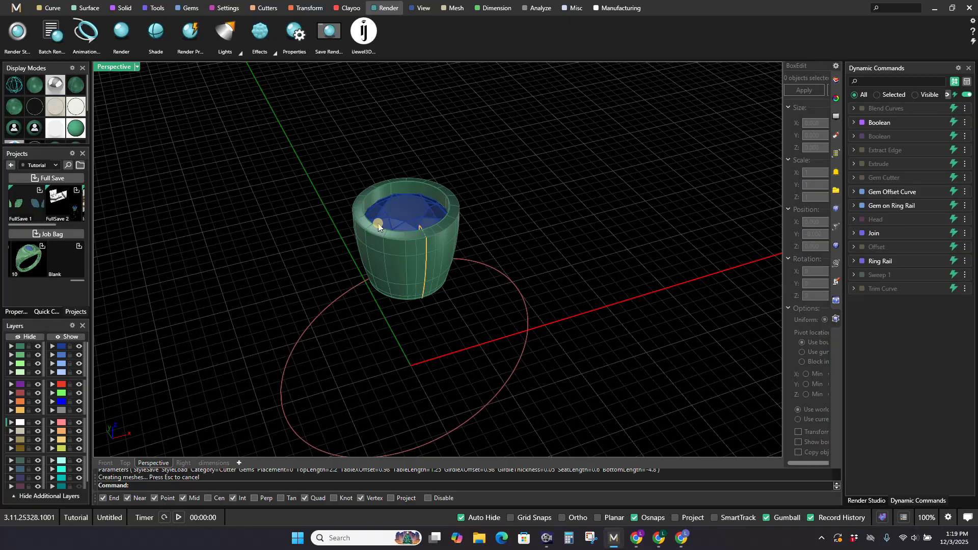
scroll(429, 203, up, 5)
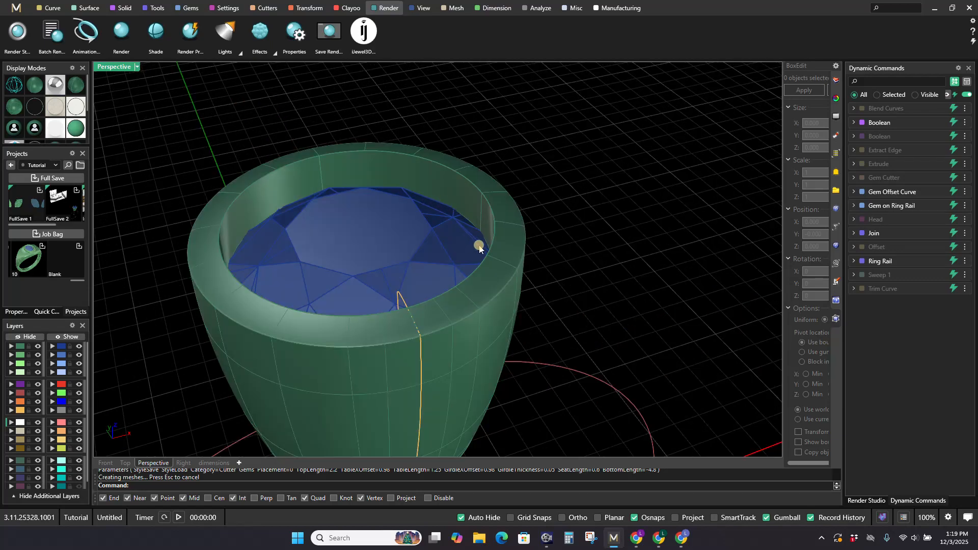
scroll(479, 248, down, 4)
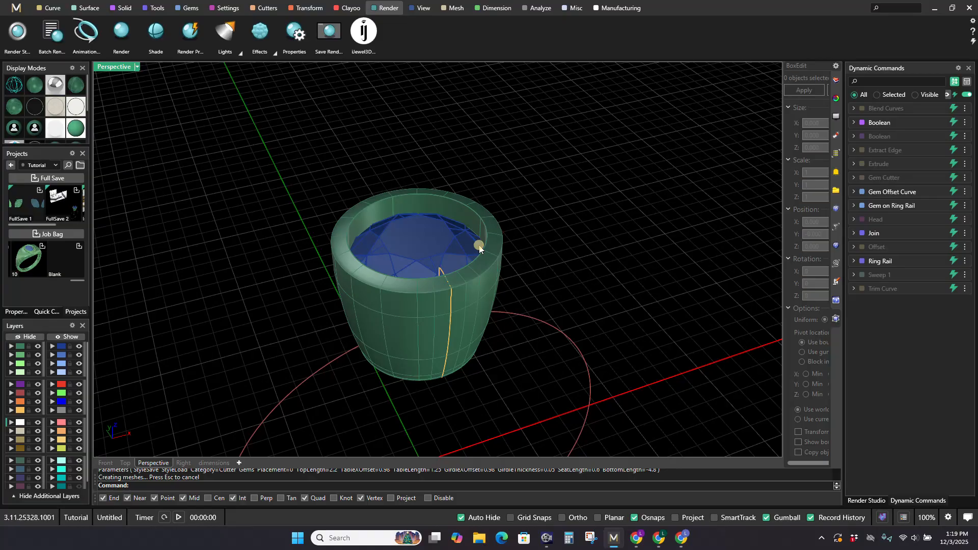
scroll(479, 249, down, 3)
shift+right_drag(478, 304, 470, 268)
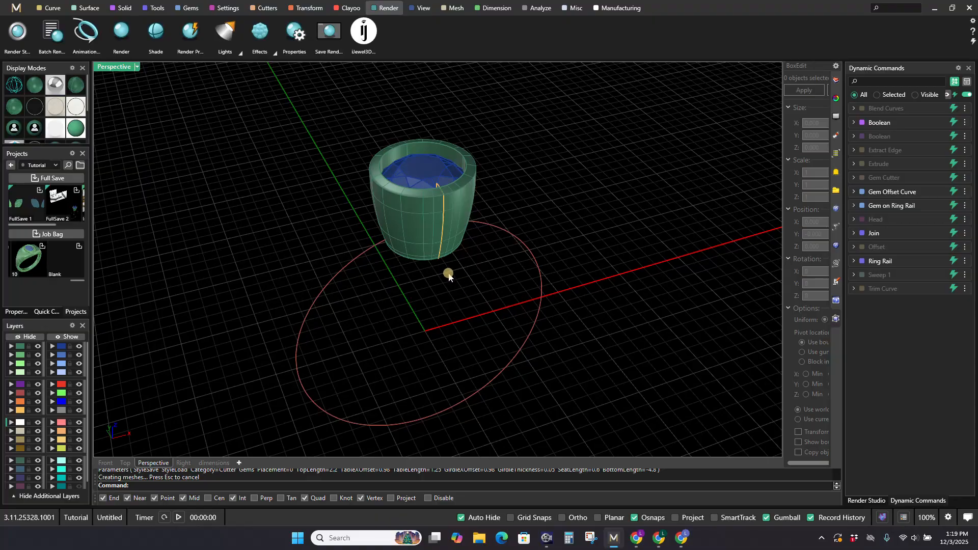
right_drag(474, 292, 516, 275)
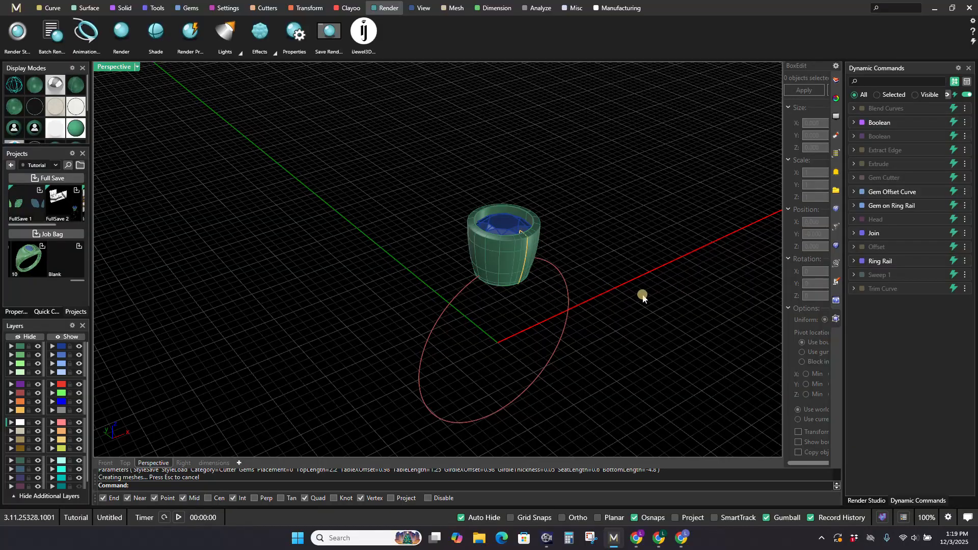
right_drag(643, 298, 615, 247)
scroll(428, 241, up, 2)
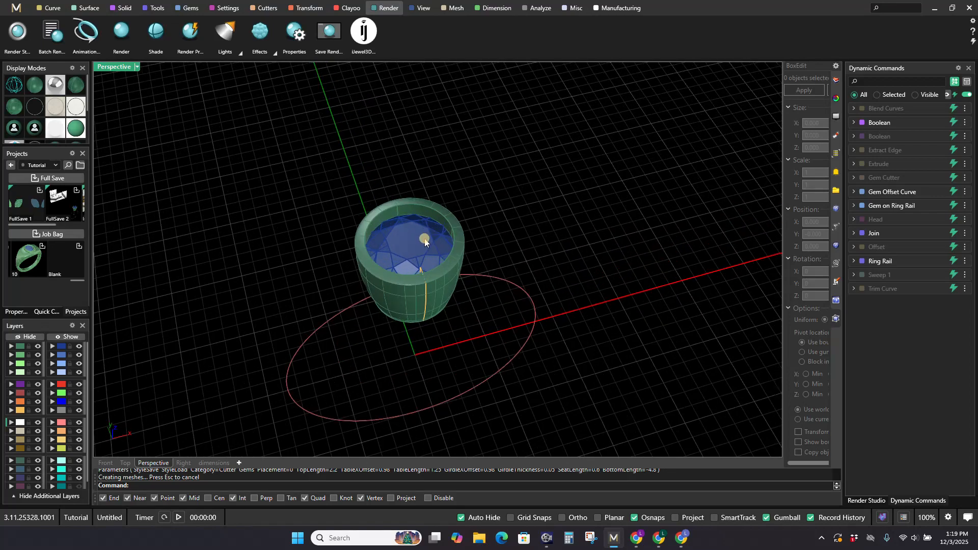
Step: Edit the Gem on Ring Rail command and set the gem shape to Princess
mouse_move(936, 210)
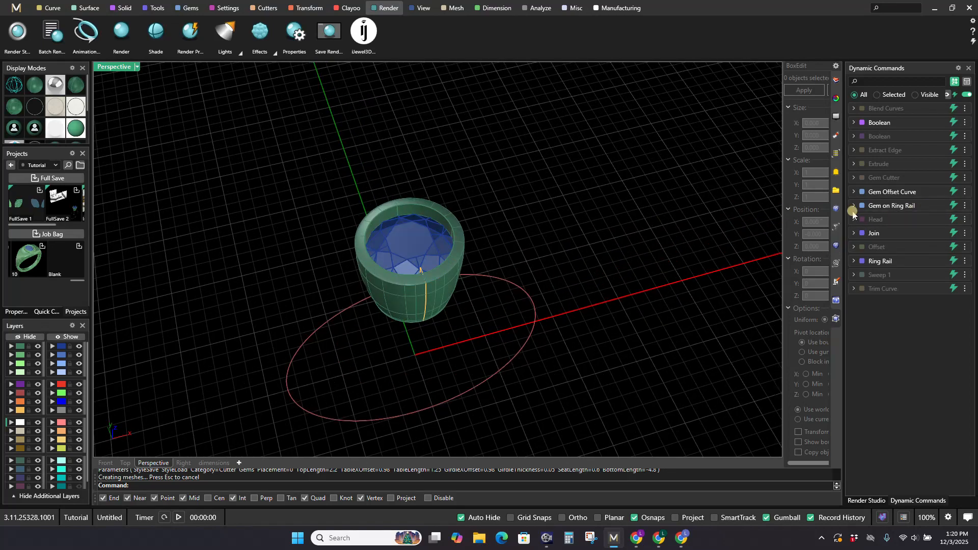
click(926, 206)
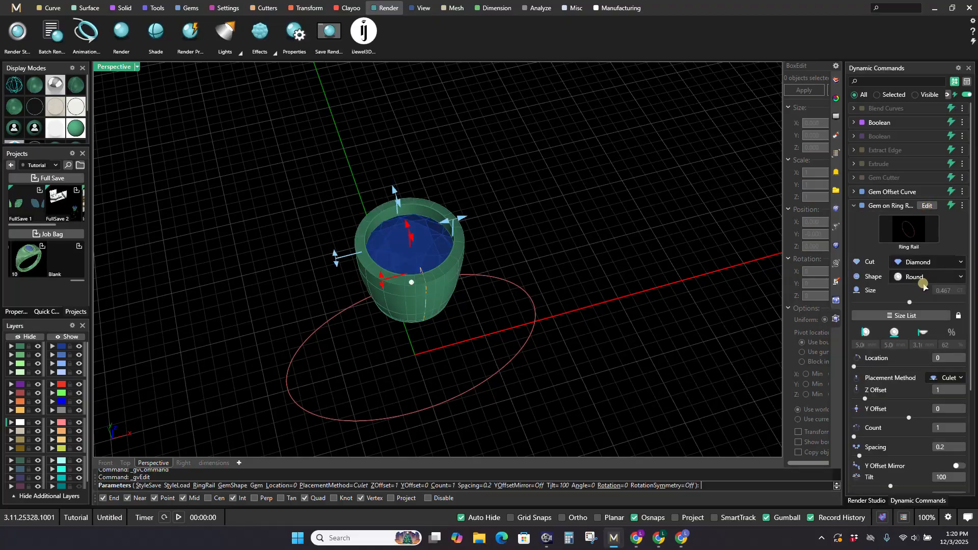
click(920, 280)
click(917, 310)
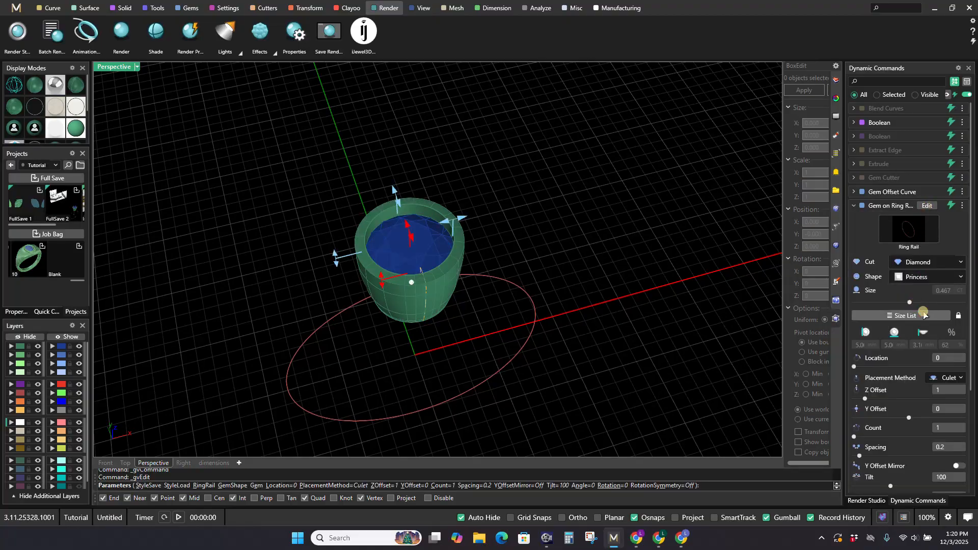
scroll(434, 283, up, 2)
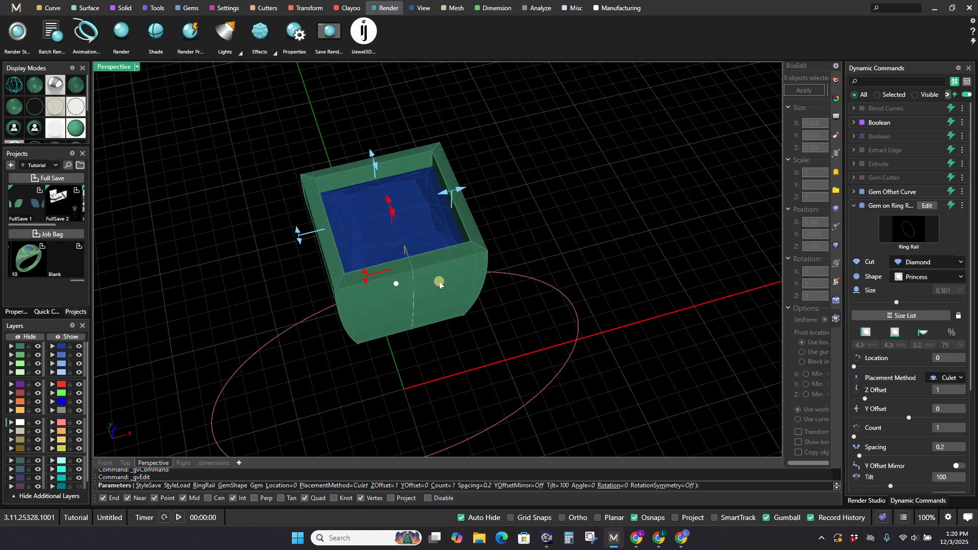
Step: Switch the gem on the ring rail to an Oval shape and finish the edit
click(924, 284)
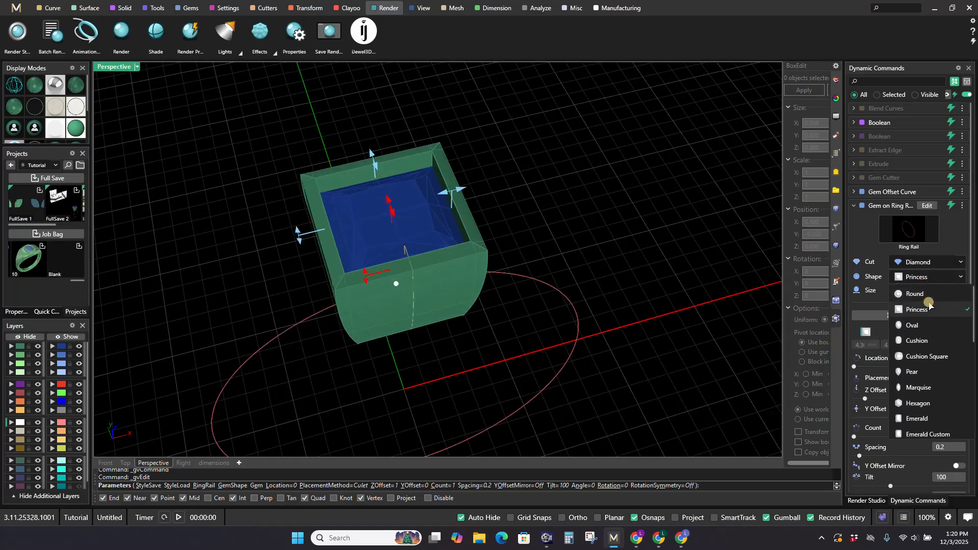
click(929, 323)
scroll(437, 280, down, 2)
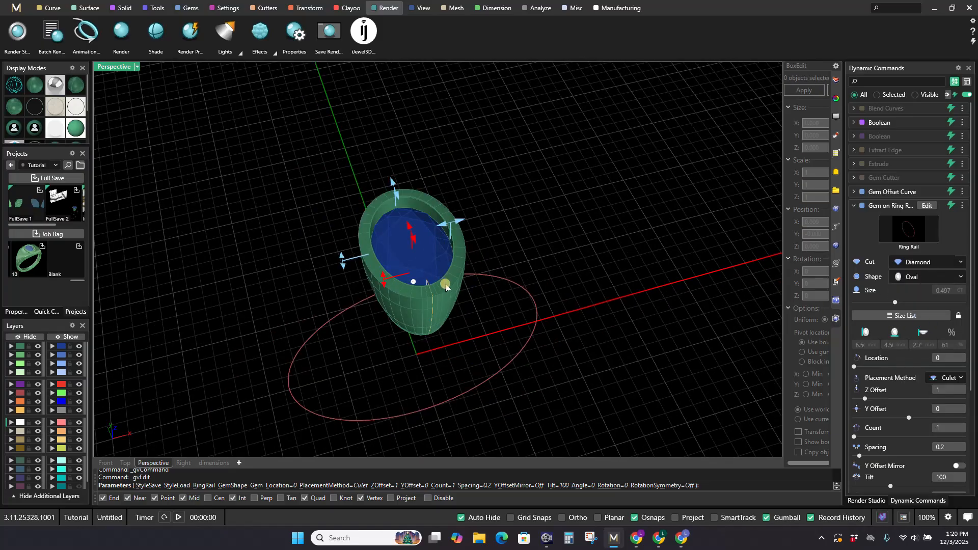
right_drag(443, 283, 622, 268)
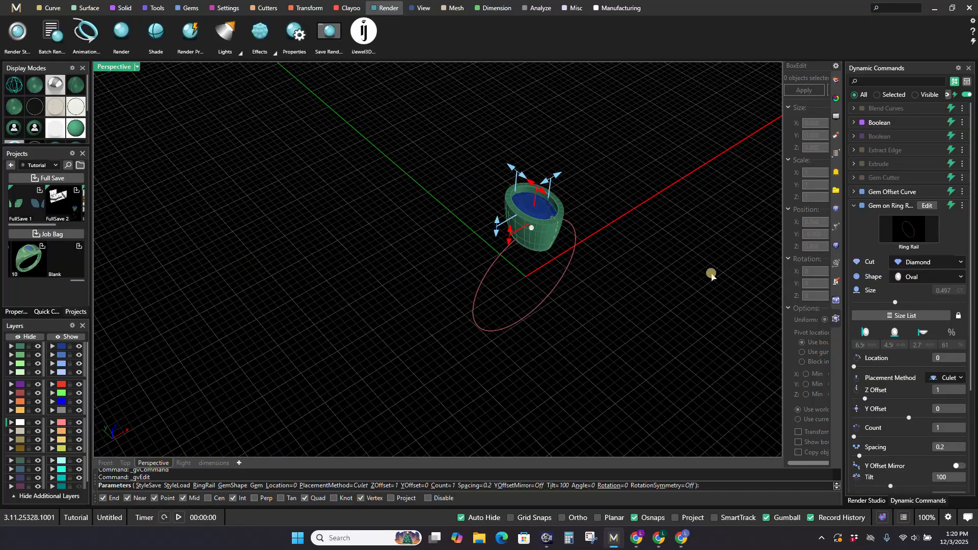
scroll(562, 229, up, 1)
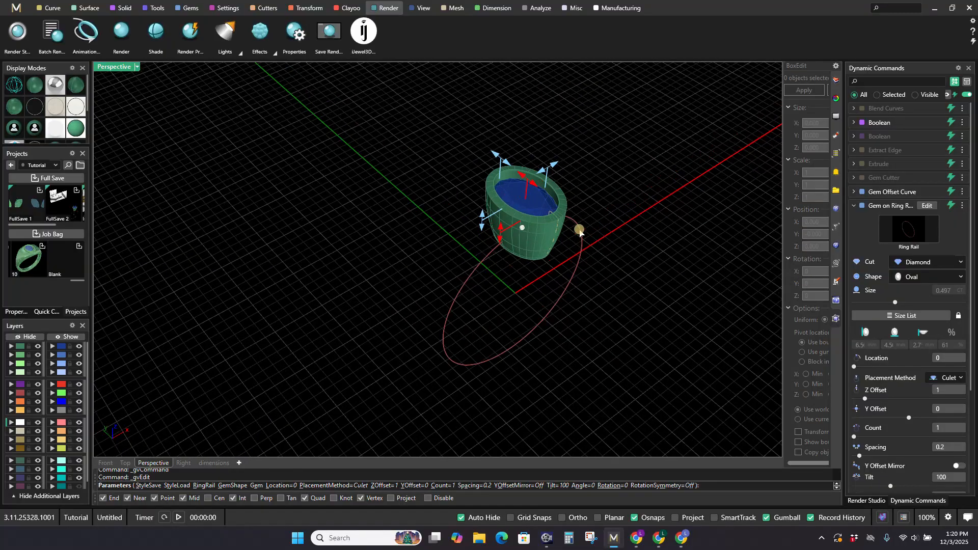
scroll(579, 232, up, 1)
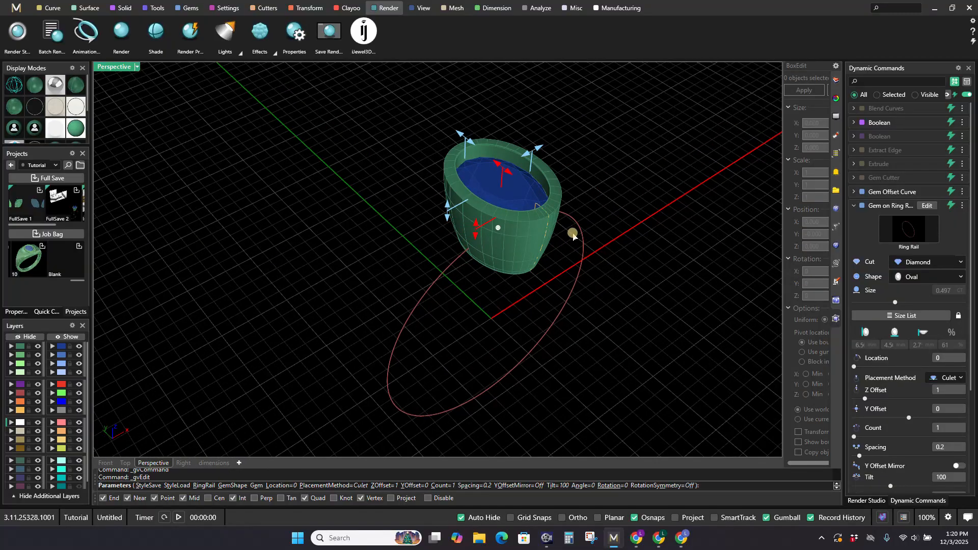
right_click(566, 200)
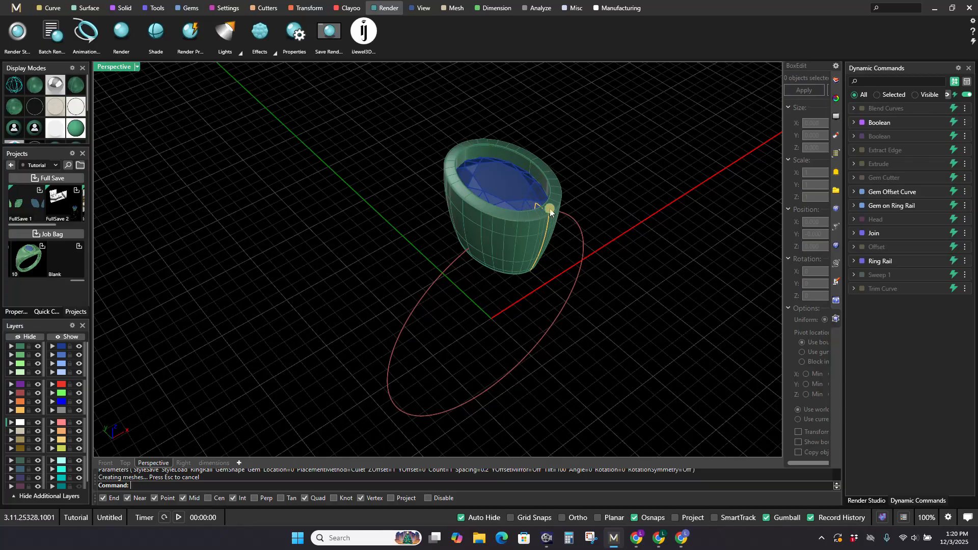
Step: Edit the Gem on Ring Rail command to use the Emerald gem shape, and finish the edit
click(925, 207)
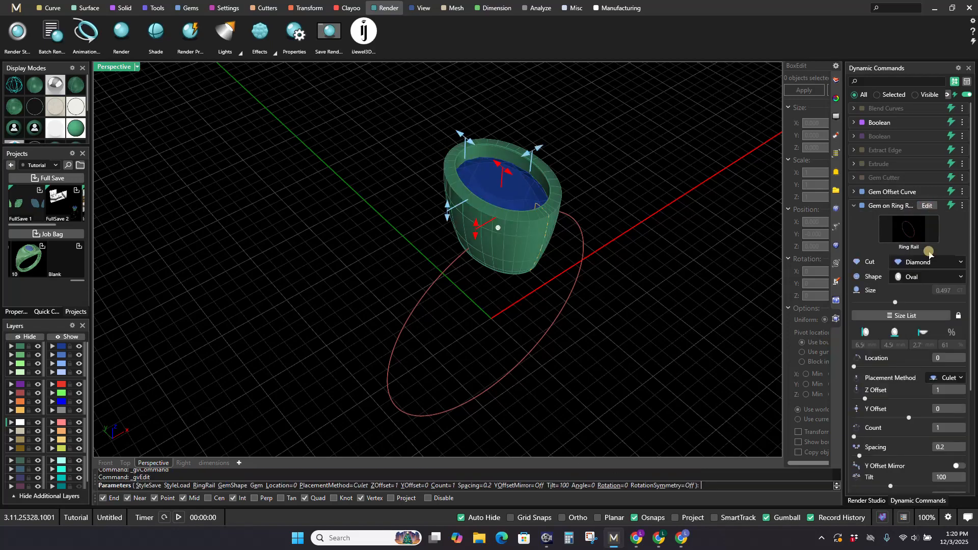
click(926, 275)
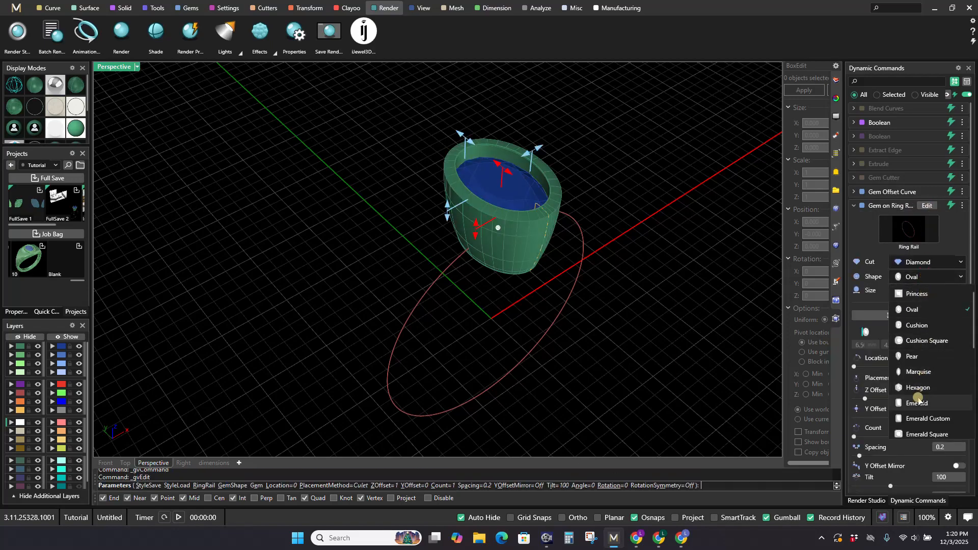
click(899, 391)
scroll(563, 200, up, 5)
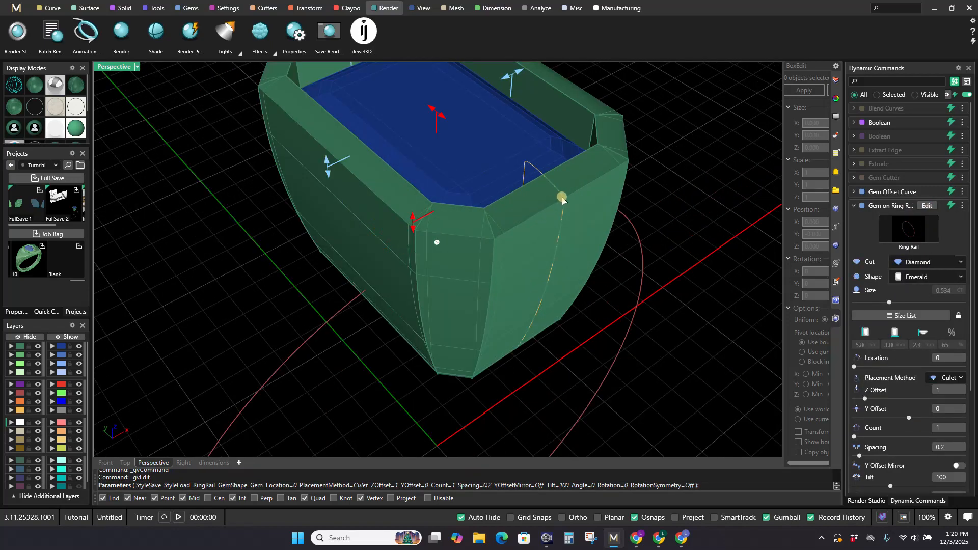
scroll(535, 230, down, 5)
scroll(546, 212, up, 4)
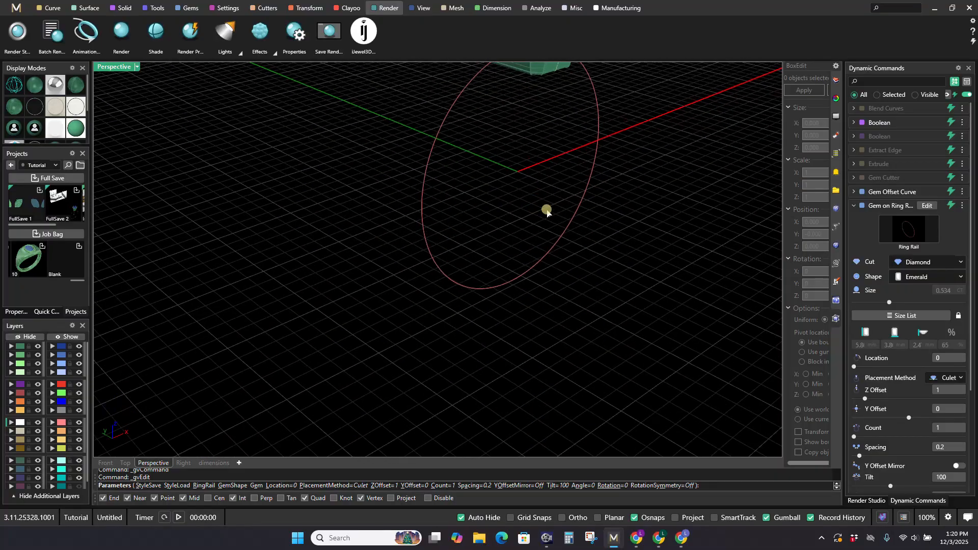
scroll(561, 280, down, 4)
right_drag(557, 303, 475, 174)
right_click(552, 150)
Step: Examine the emerald-shaped bezel's underside opening, rim and gem seat from below and above
scroll(474, 174, up, 3)
scroll(475, 174, up, 5)
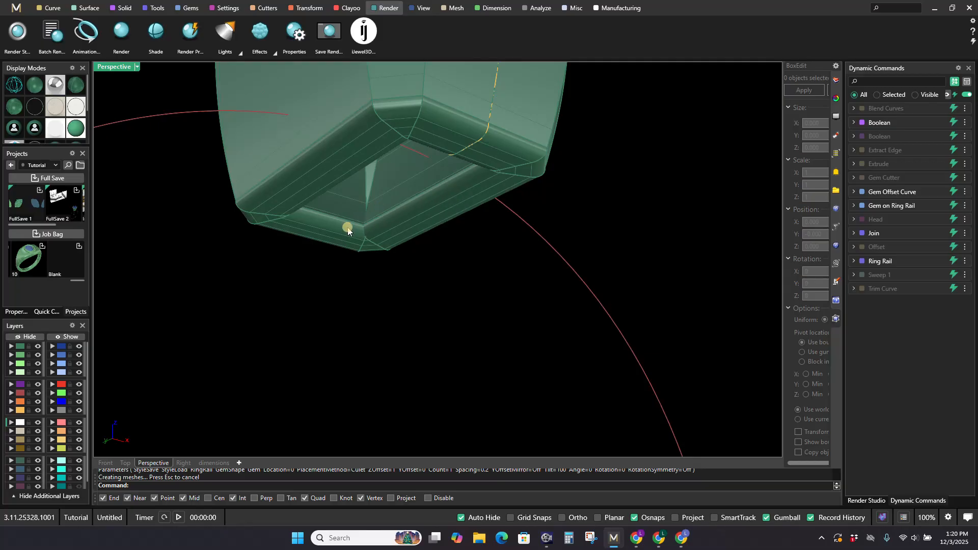
scroll(361, 219, down, 5)
right_drag(393, 230, 458, 275)
scroll(452, 261, up, 5)
scroll(451, 260, up, 2)
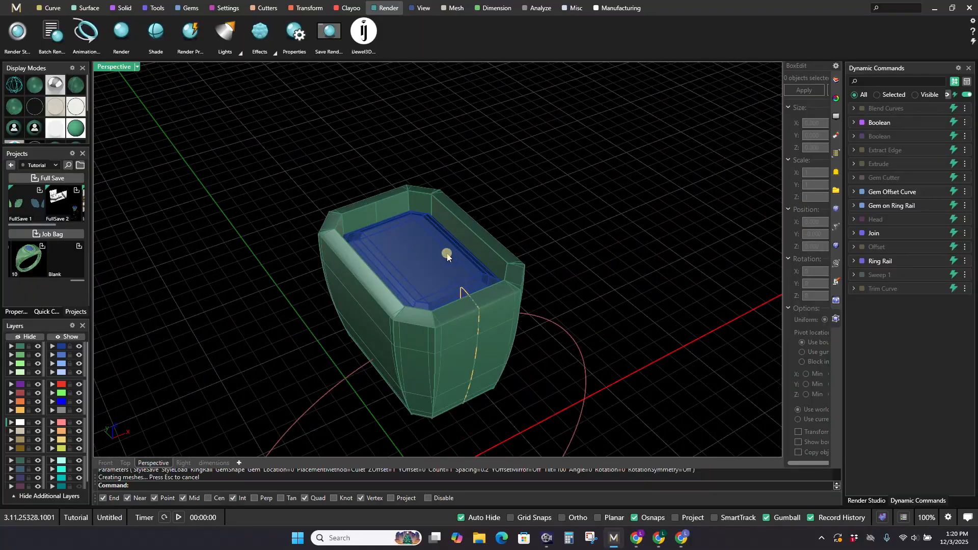
scroll(423, 284, down, 5)
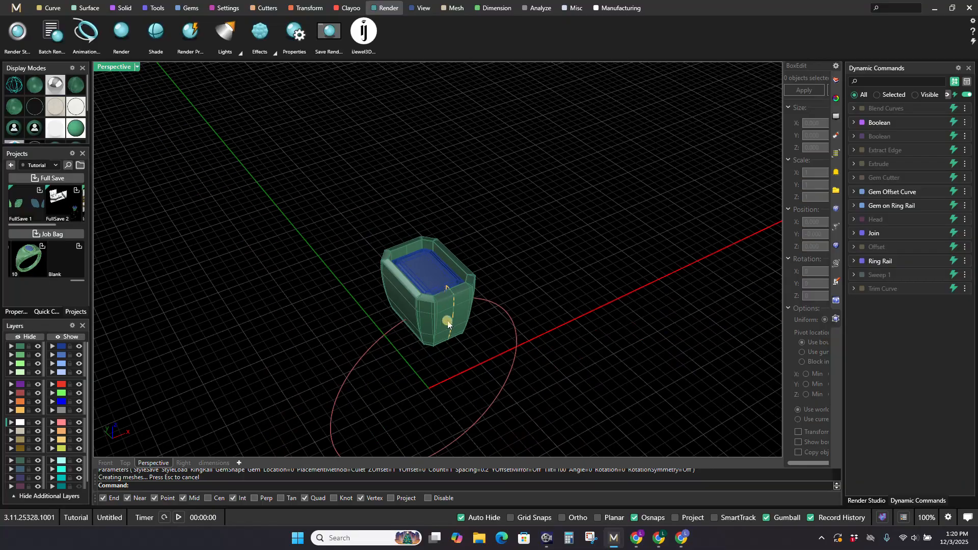
mouse_move(443, 328)
right_down()
mouse_move(465, 323)
mouse_move(463, 266)
mouse_move(443, 277)
mouse_move(441, 318)
right_up()
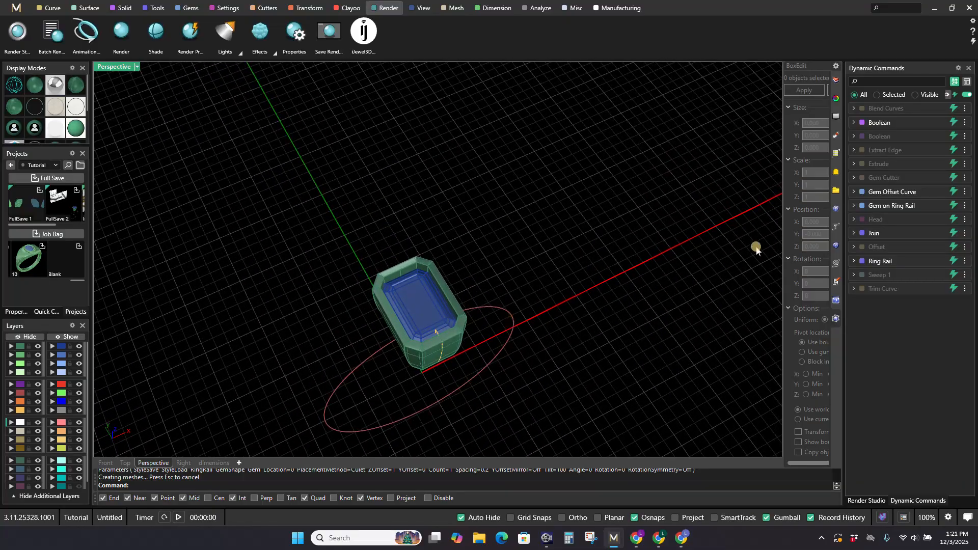
Step: Edit the Gem Cutter command by loading the saved Bright Cut Bezel style, and finish the edit
click(931, 178)
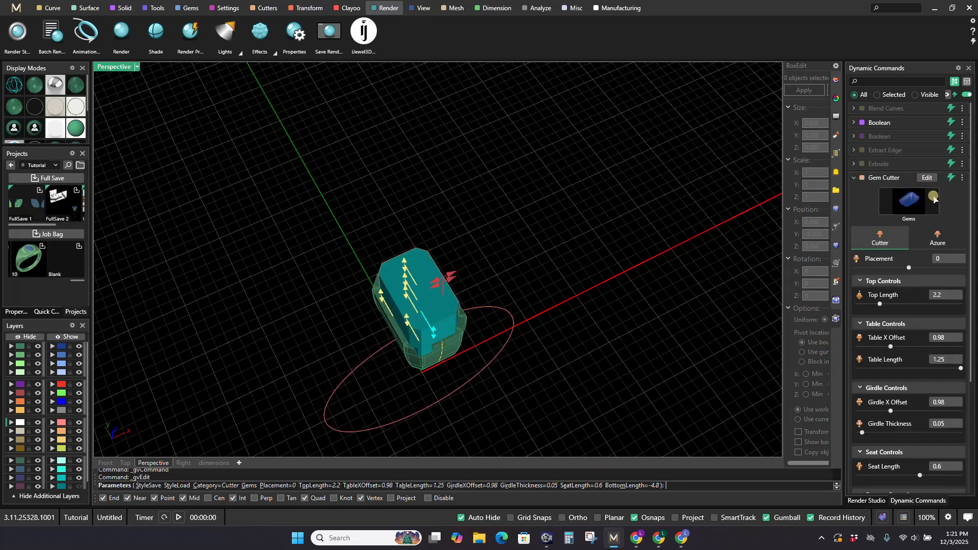
click(961, 177)
click(869, 245)
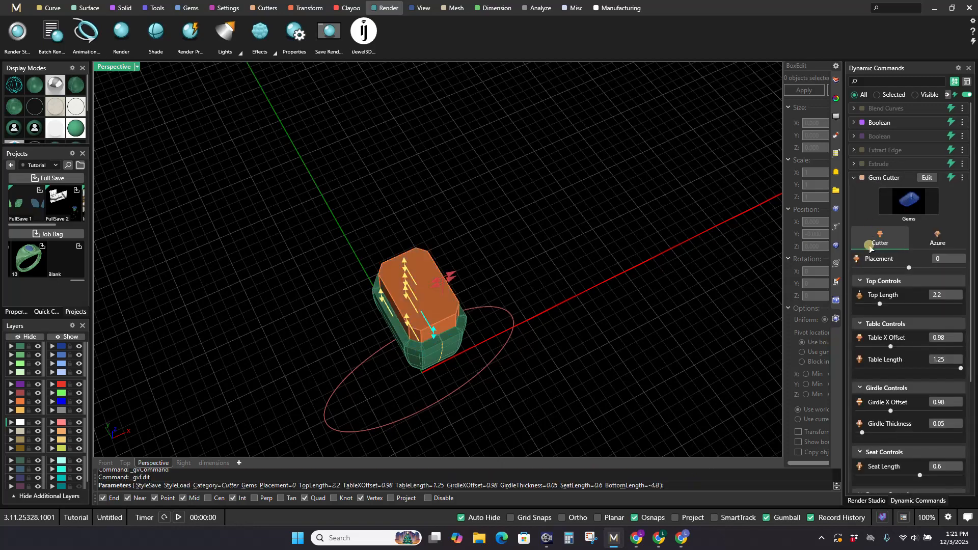
click(961, 179)
click(957, 185)
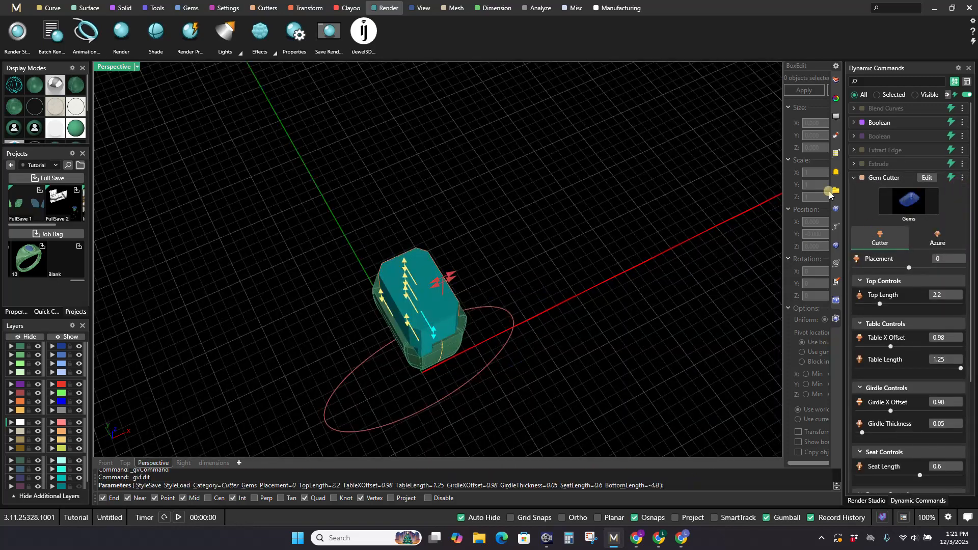
click(521, 310)
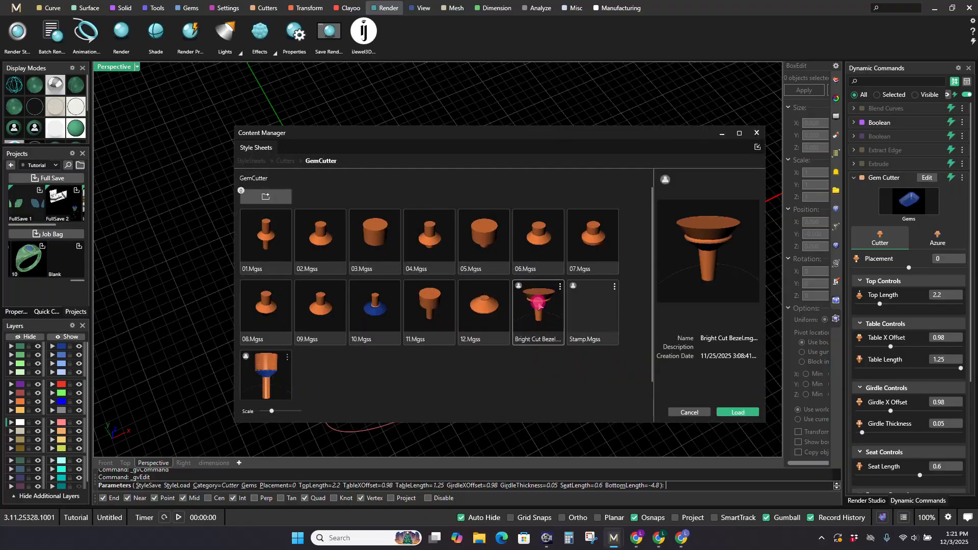
click(738, 411)
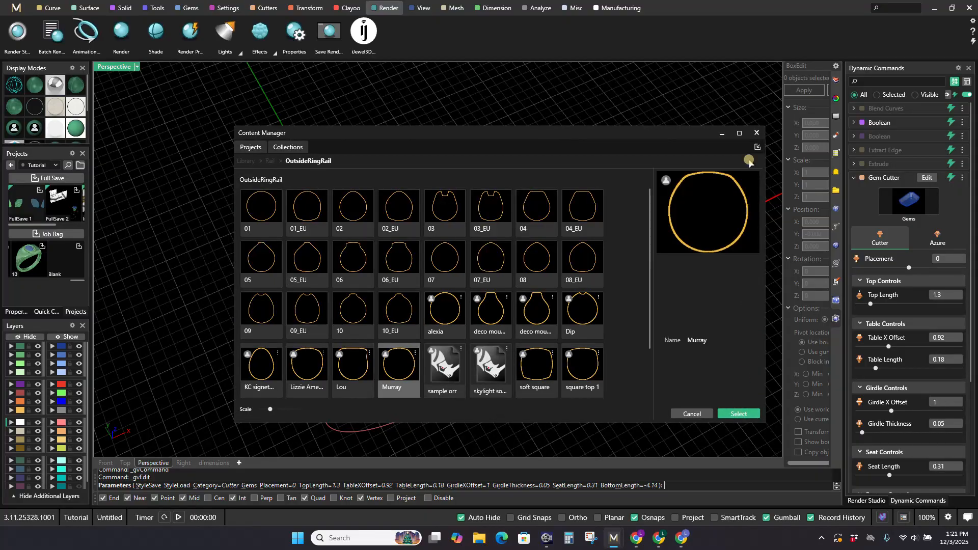
click(756, 132)
right_click(508, 336)
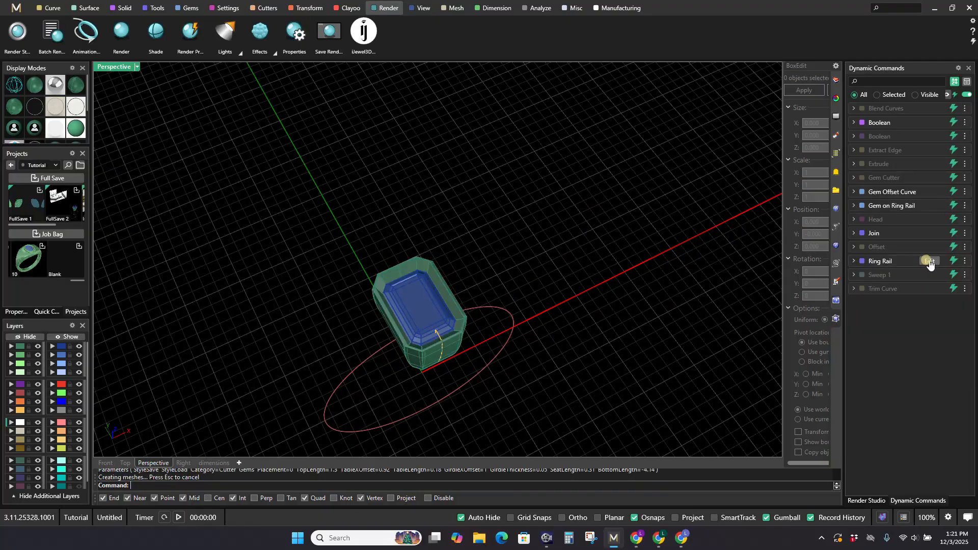
Step: Edit the bezel profile's Trim Curve command to a trim start of 0.02 and a trim end of 0.81, and finish the edit
click(930, 288)
right_drag(549, 300, 510, 326)
scroll(590, 201, up, 7)
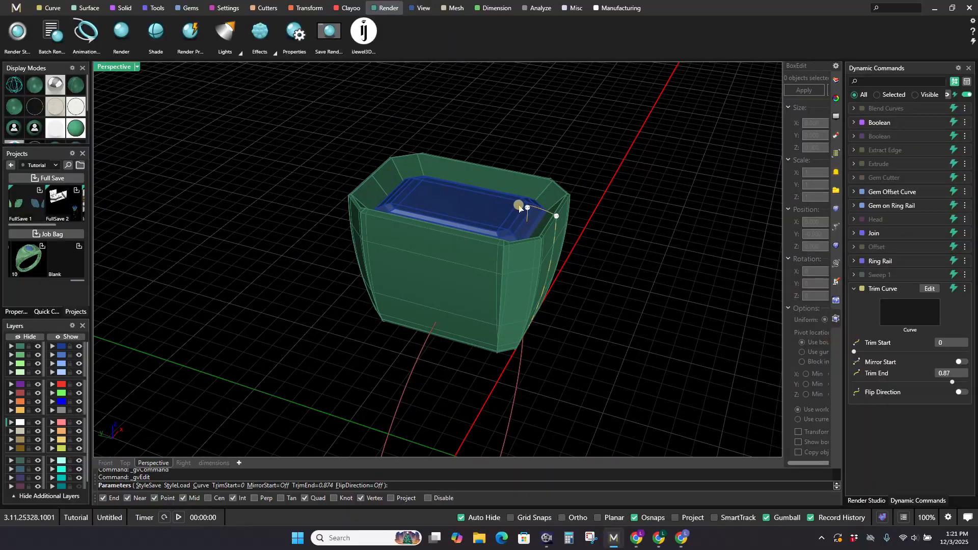
drag(529, 210, 559, 238)
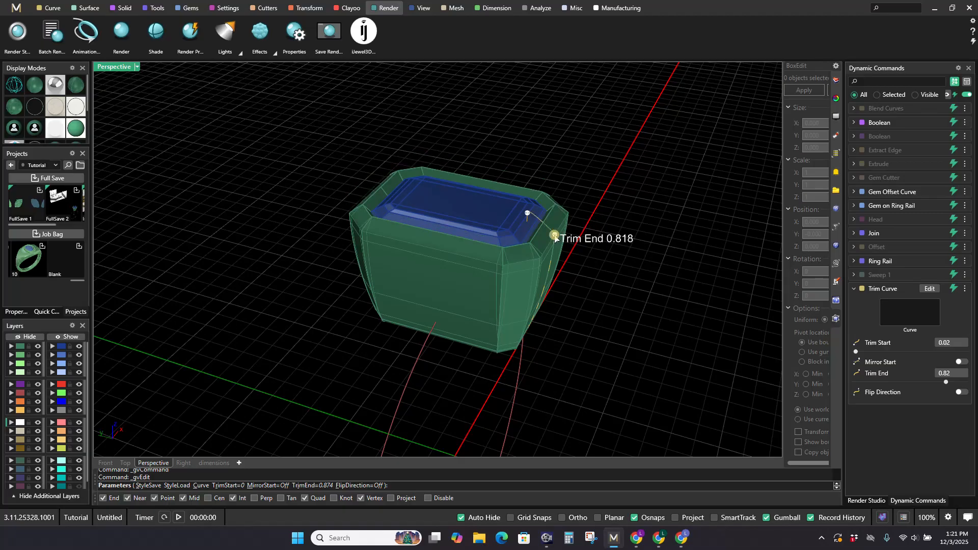
drag(556, 238, 557, 242)
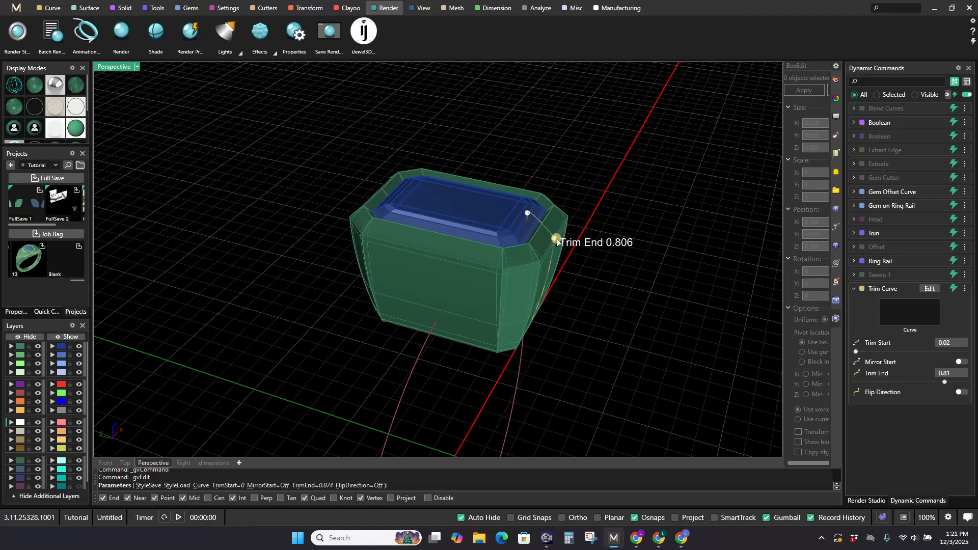
right_click(529, 215)
scroll(545, 182, down, 8)
right_drag(538, 186, 501, 273)
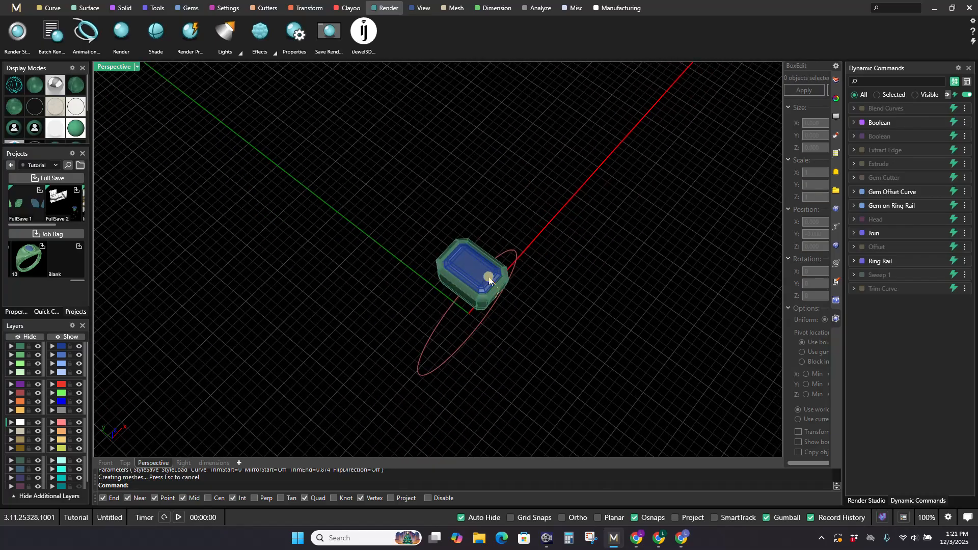
scroll(530, 308, up, 5)
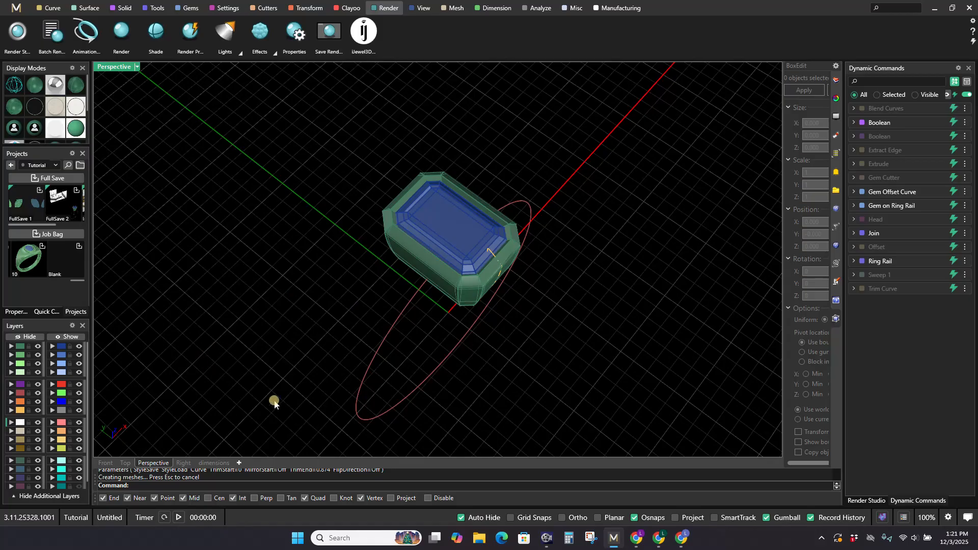
click(107, 367)
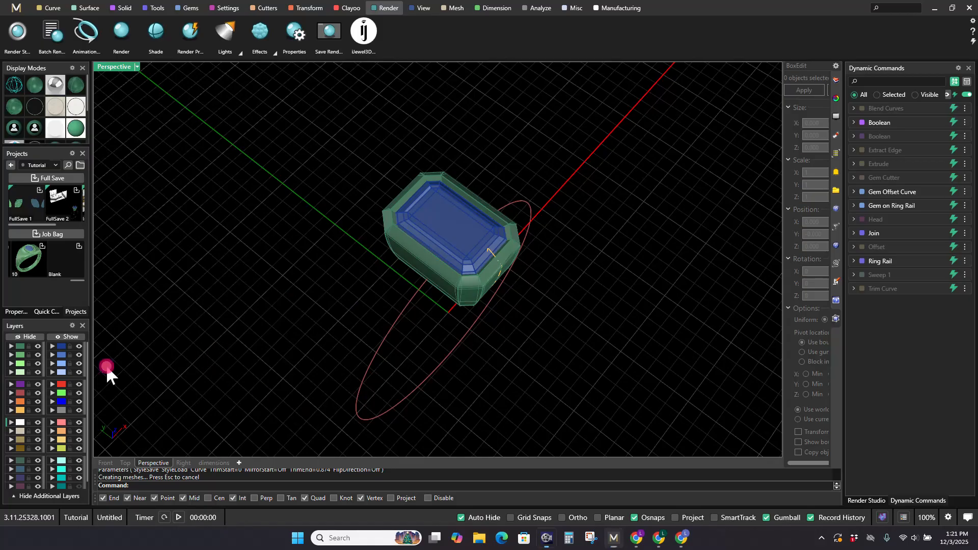